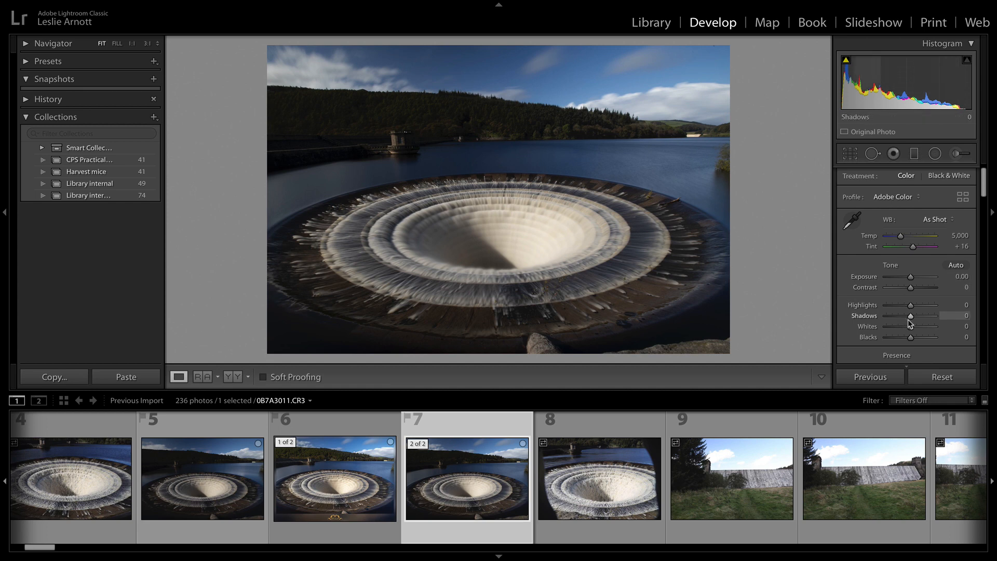
# - Brighten the photo by setting Shadows to +100 and Exposure to +0.50
pyautogui.moveTo(910, 318); pyautogui.dragTo(926, 318)
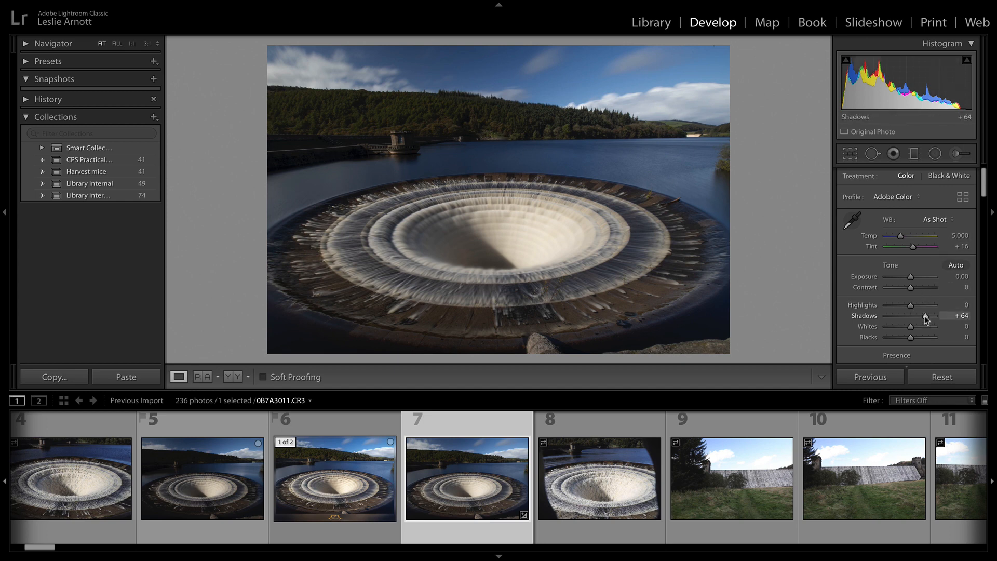
pyautogui.moveTo(927, 318)
pyautogui.mouseDown()
pyautogui.moveTo(910, 317)
pyautogui.moveTo(939, 318)
pyautogui.mouseUp()
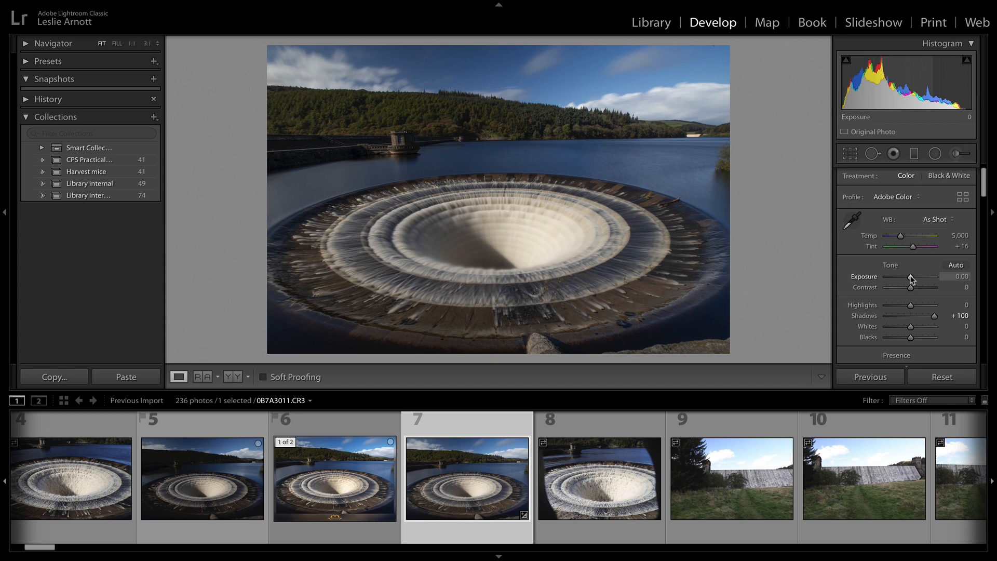
pyautogui.moveTo(912, 279); pyautogui.dragTo(914, 279)
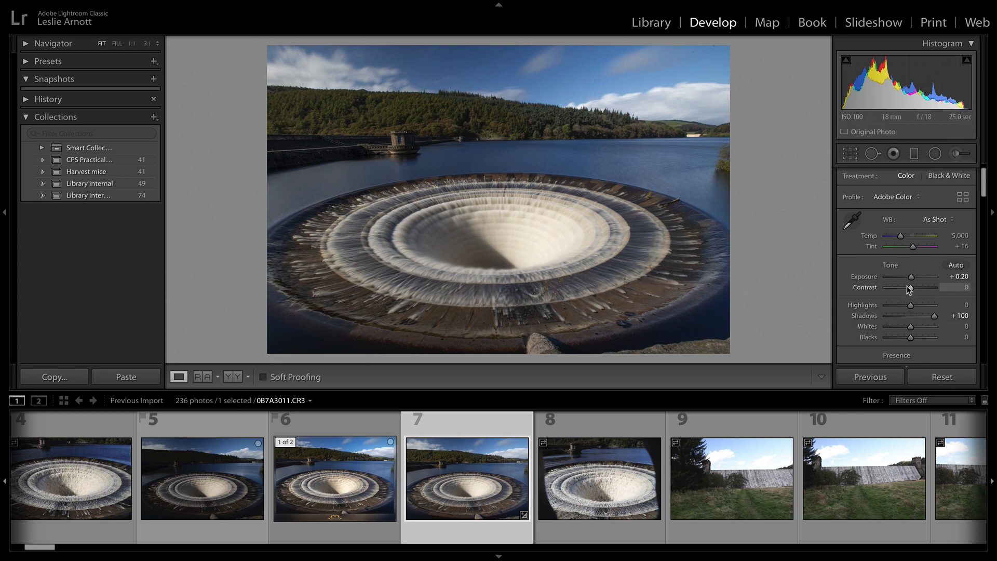
pyautogui.moveTo(911, 277); pyautogui.dragTo(912, 276)
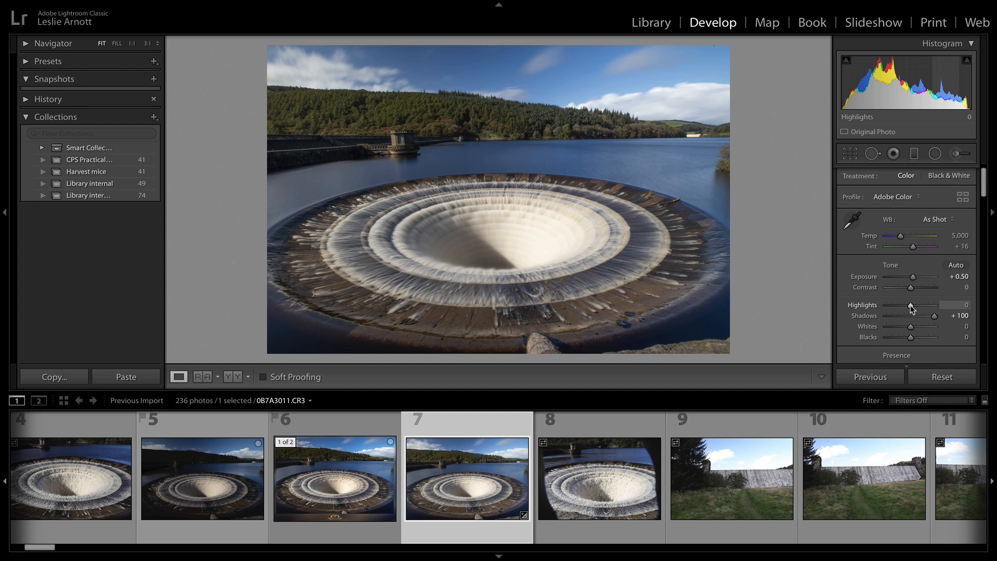
# - Set Highlights to -81 and Whites to +21 to balance the photo's bright areas
pyautogui.moveTo(911, 306); pyautogui.dragTo(896, 305)
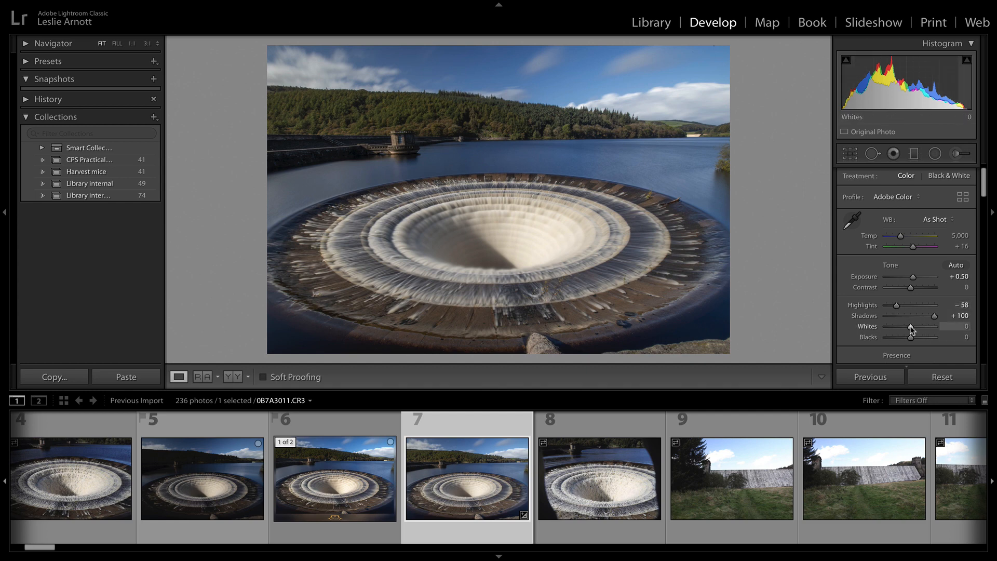
pyautogui.moveTo(911, 329); pyautogui.dragTo(922, 332)
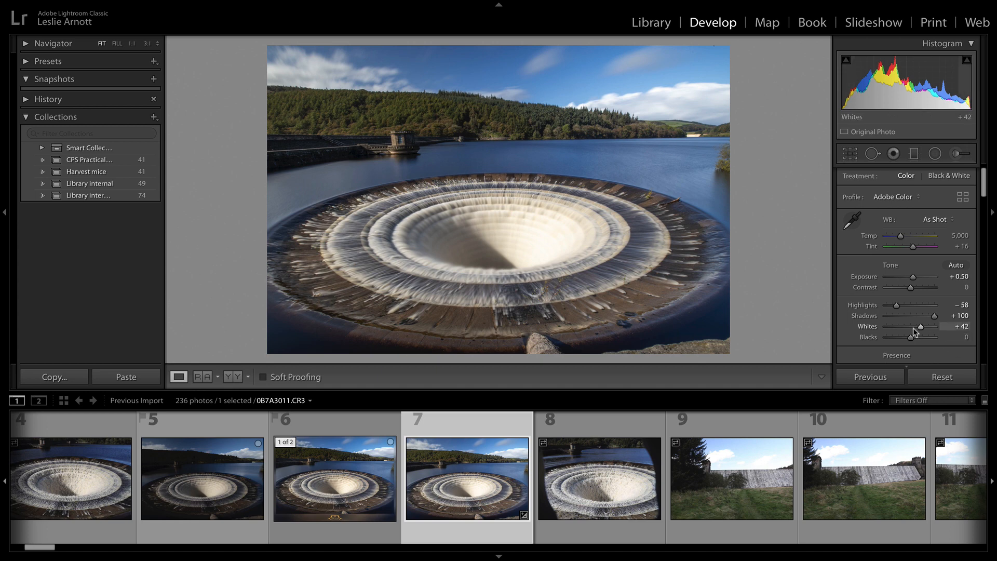
pyautogui.moveTo(921, 331); pyautogui.dragTo(918, 332)
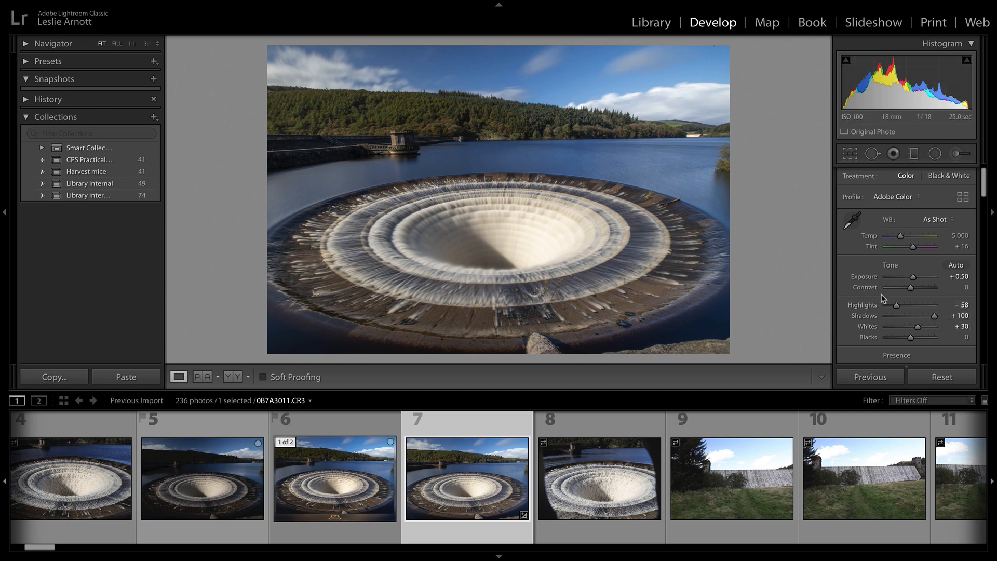
pyautogui.moveTo(894, 305); pyautogui.dragTo(887, 304)
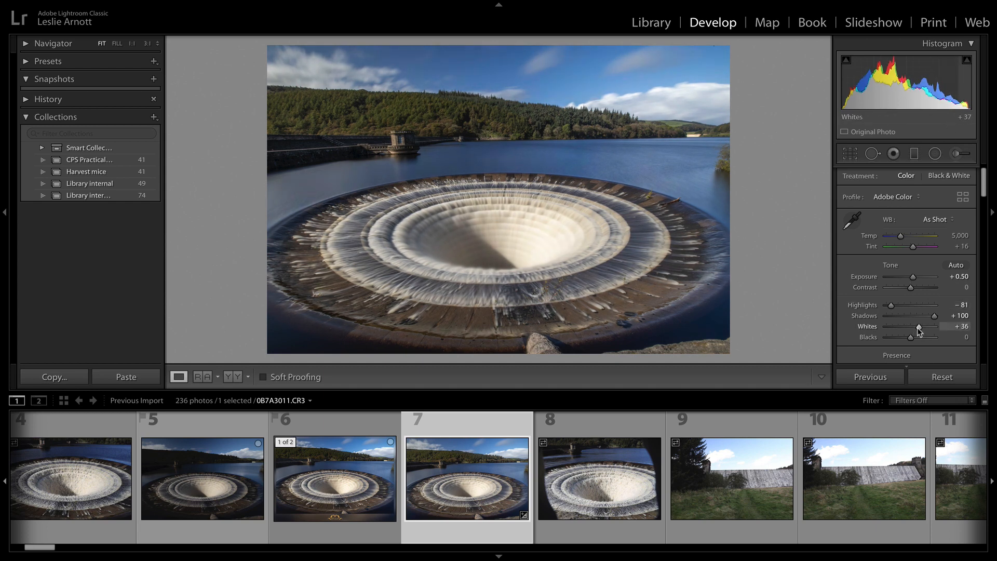
pyautogui.moveTo(918, 329); pyautogui.dragTo(915, 331)
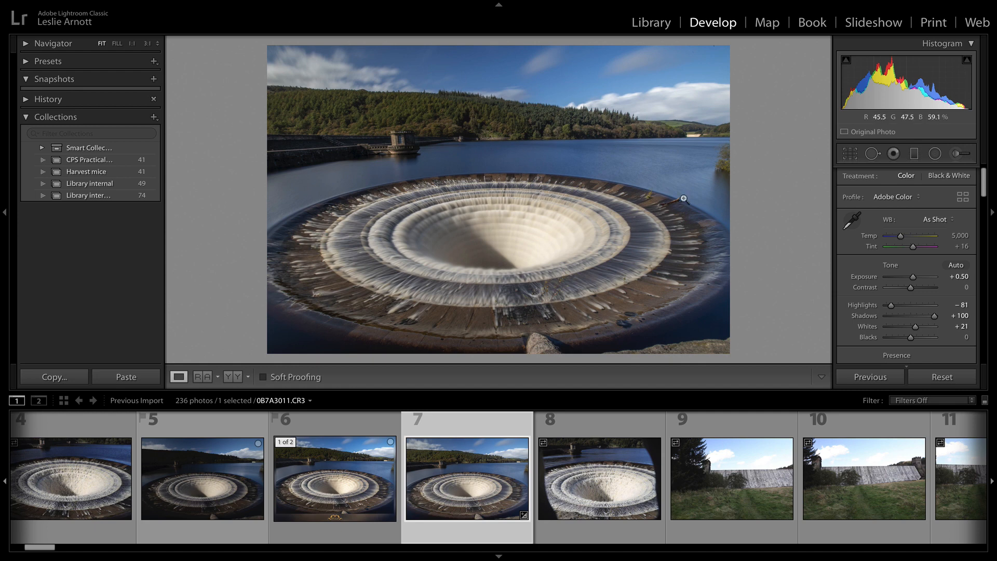
# - Examine the far waterline and the spillway rim at 1:1 to judge whether the horizon is level
pyautogui.click(551, 144)
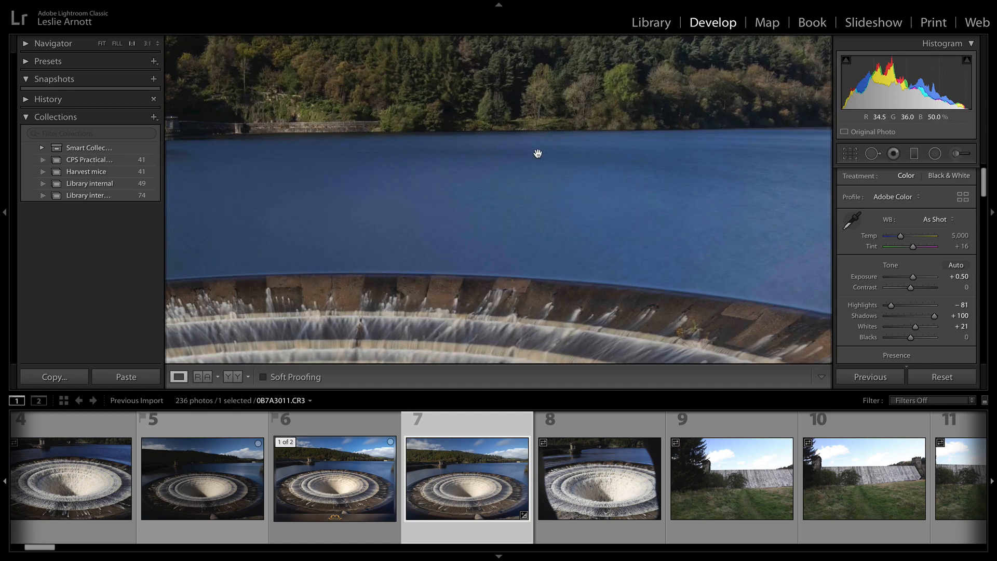
pyautogui.moveTo(583, 193); pyautogui.dragTo(887, 198)
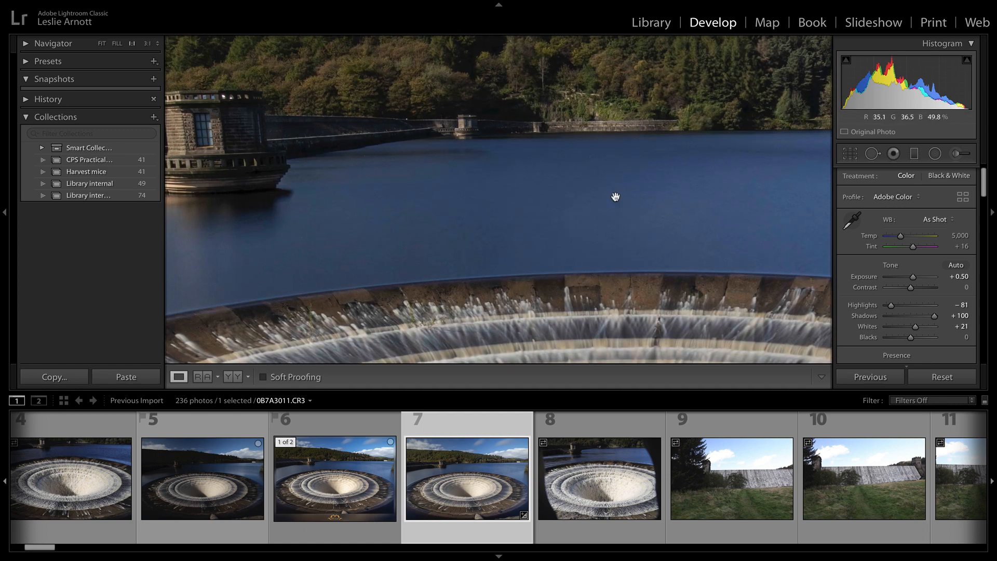
pyautogui.moveTo(647, 193); pyautogui.dragTo(276, 212)
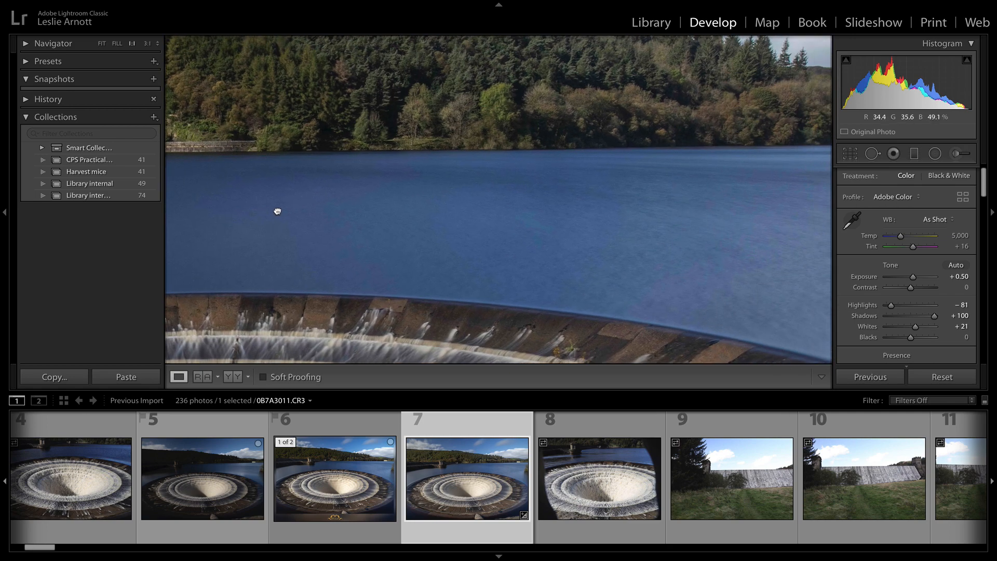
pyautogui.moveTo(679, 206); pyautogui.dragTo(779, 211)
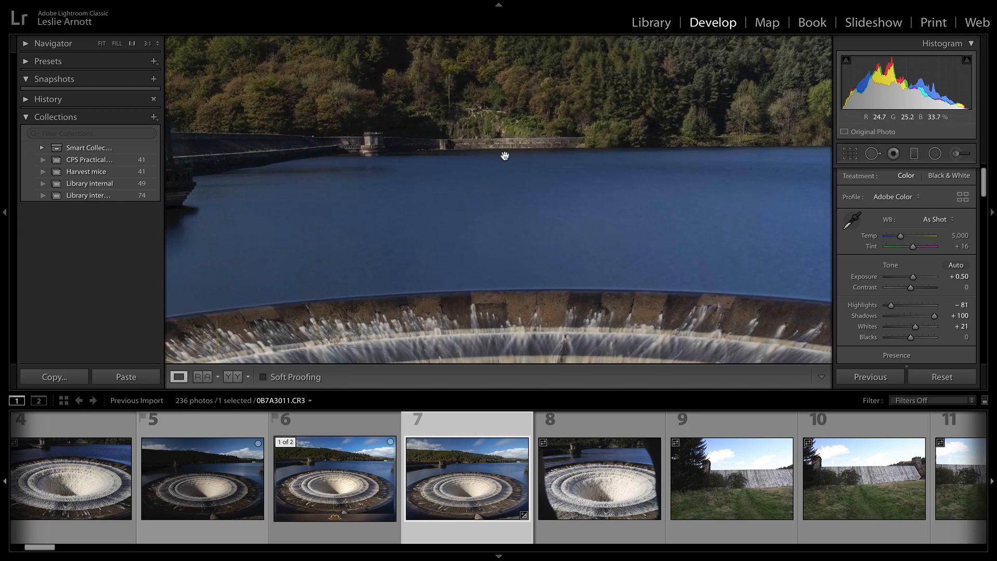
pyautogui.moveTo(677, 193); pyautogui.dragTo(252, 225)
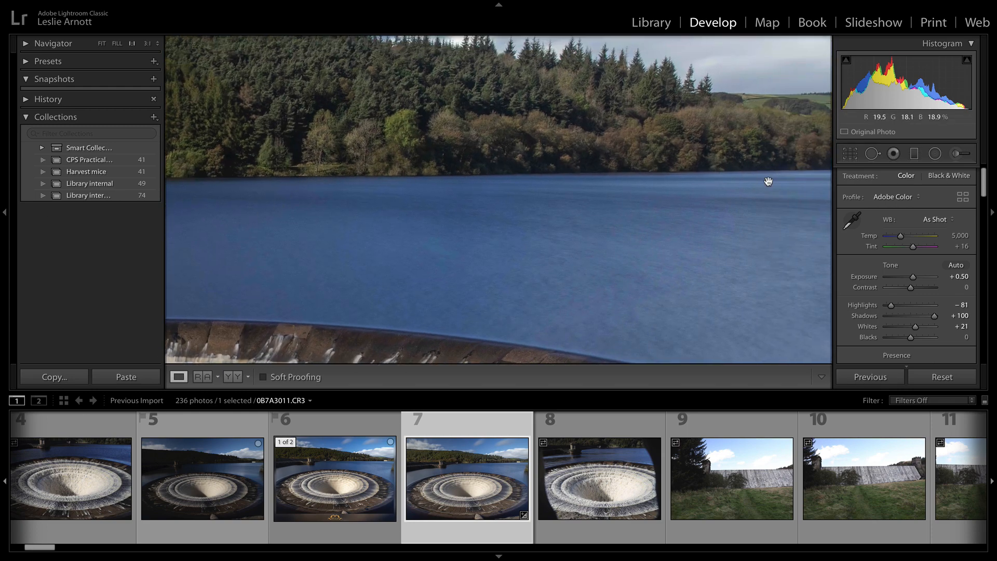
pyautogui.moveTo(656, 244); pyautogui.dragTo(851, 263)
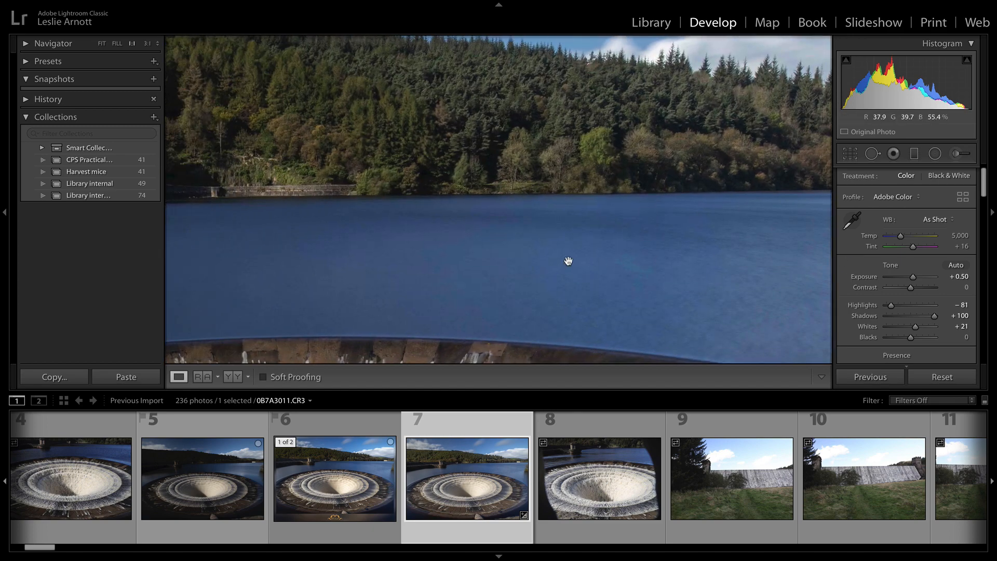
pyautogui.moveTo(567, 256); pyautogui.dragTo(562, 113)
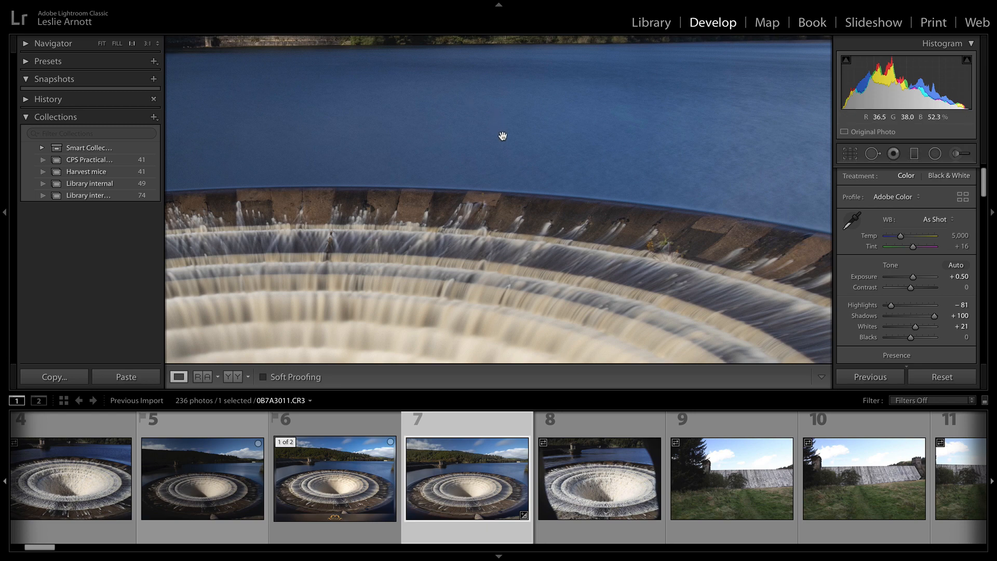
pyautogui.moveTo(572, 138); pyautogui.dragTo(544, 238)
pyautogui.click(543, 238)
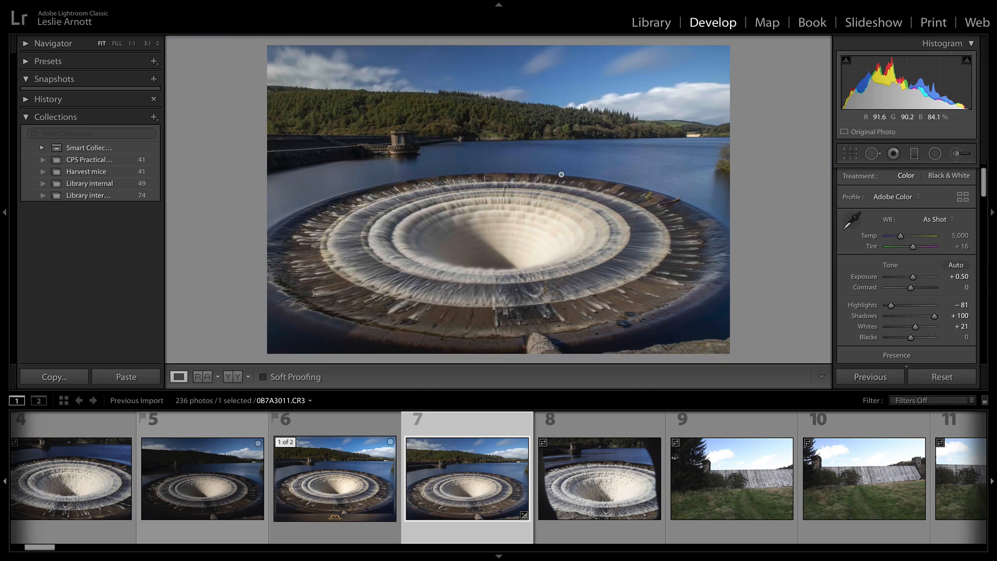
# - Try rotating the photo freehand by about 1.02° with the Crop & Straighten tool, and undo the rotation
pyautogui.click(850, 156)
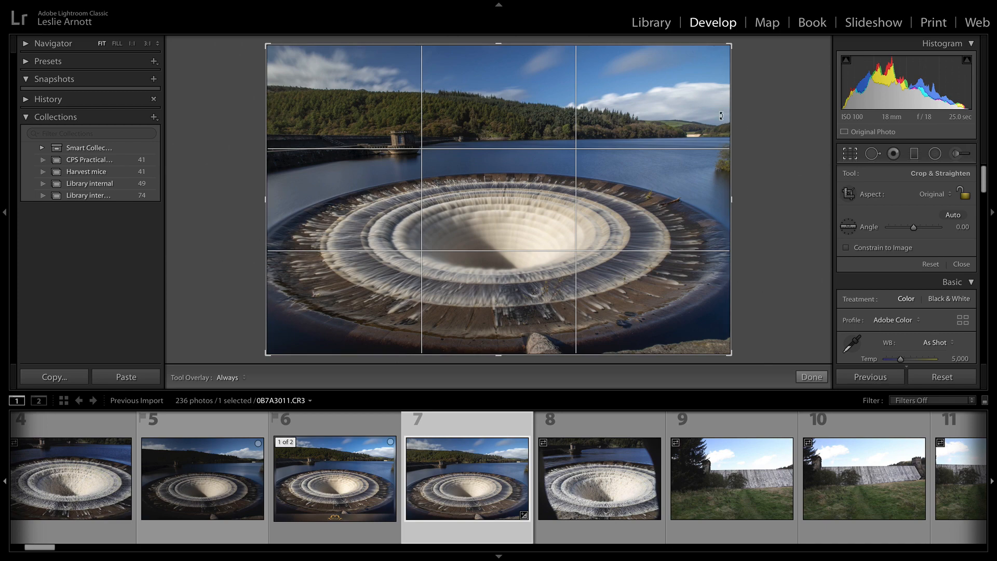
pyautogui.click(747, 116)
pyautogui.click(743, 119)
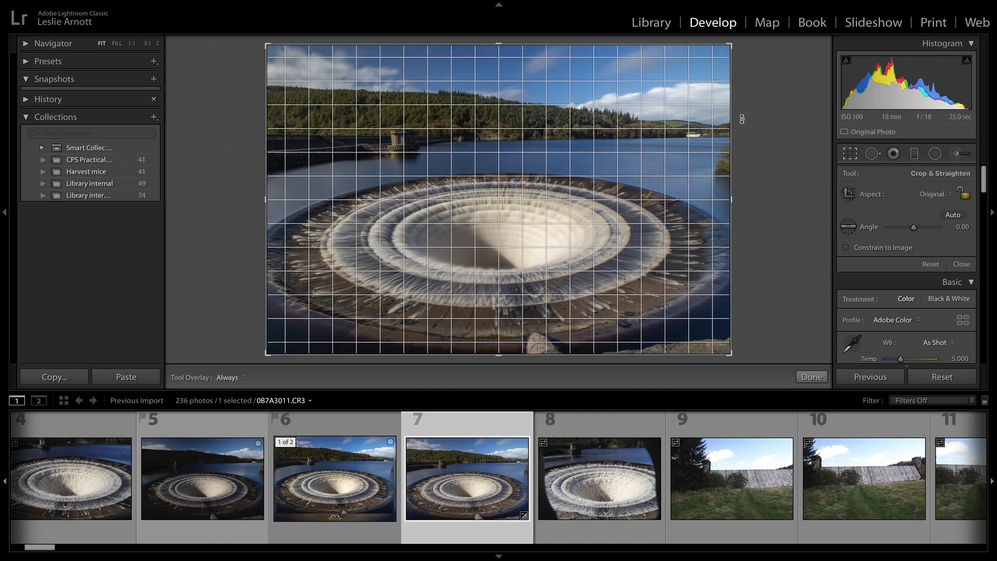
pyautogui.moveTo(742, 119); pyautogui.dragTo(745, 123)
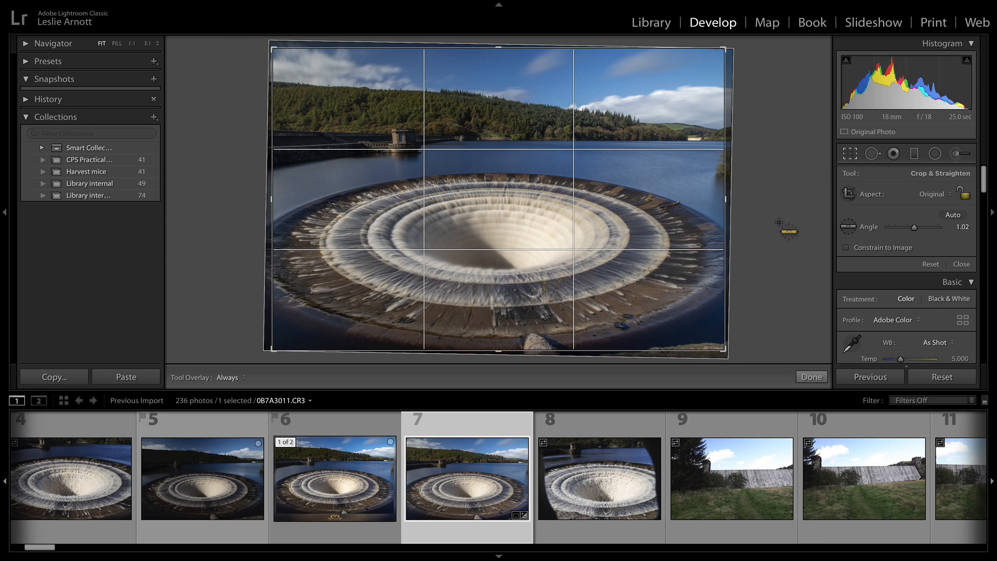
pyautogui.hotkey('ctrl', 'z')
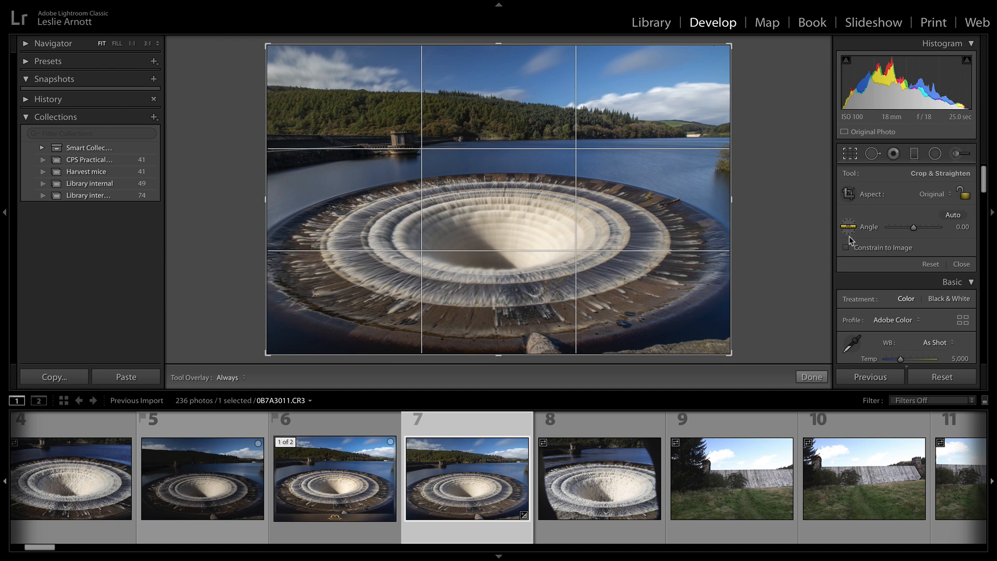
# - Straighten the photo along the far waterline to an angle of about 0.61° and apply the crop
pyautogui.click(848, 228)
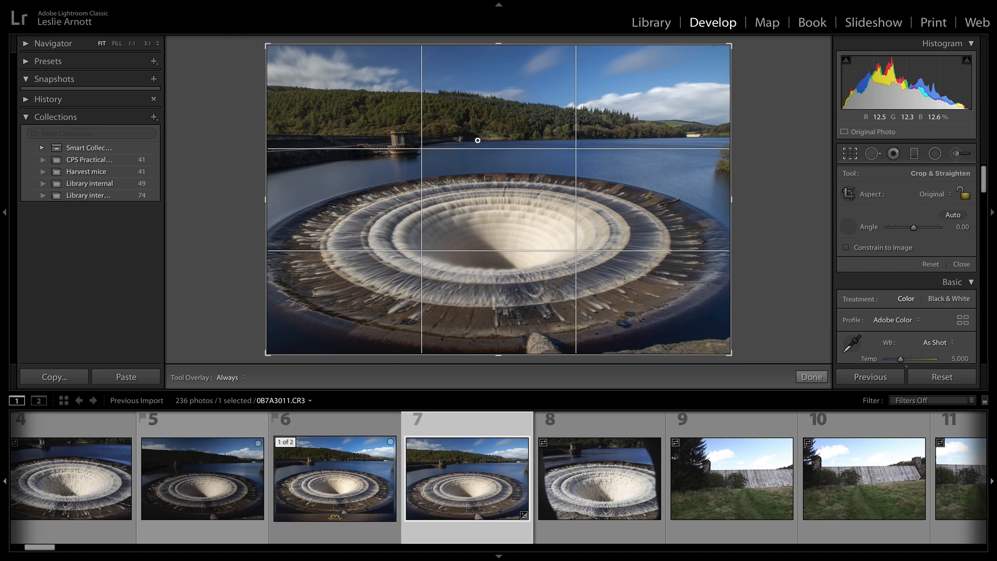
pyautogui.moveTo(514, 153); pyautogui.dragTo(686, 138)
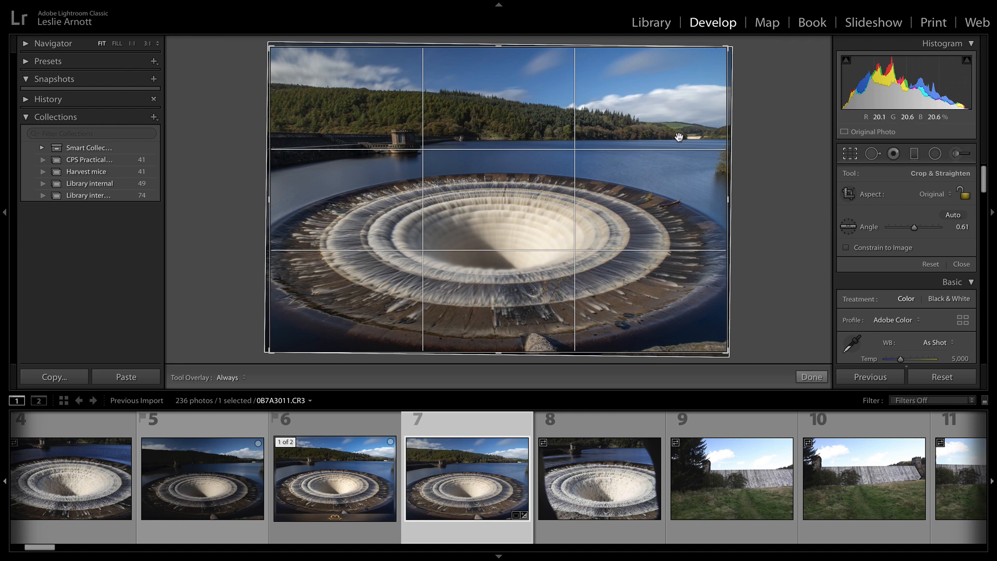
pyautogui.press('Return')
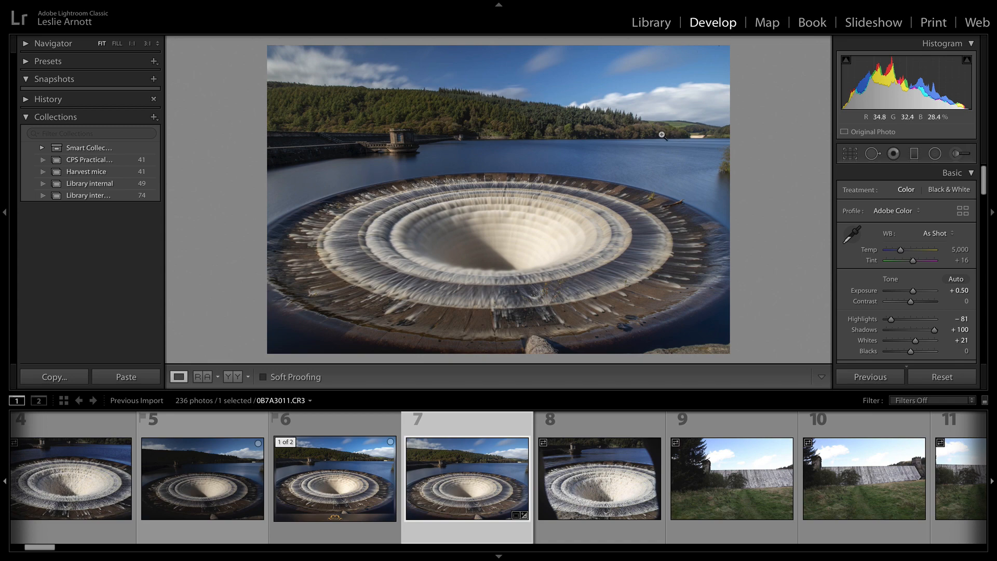
# - Inspect the straightened waterline below the trees and the spillway's far edge at 1:1
pyautogui.click(558, 145)
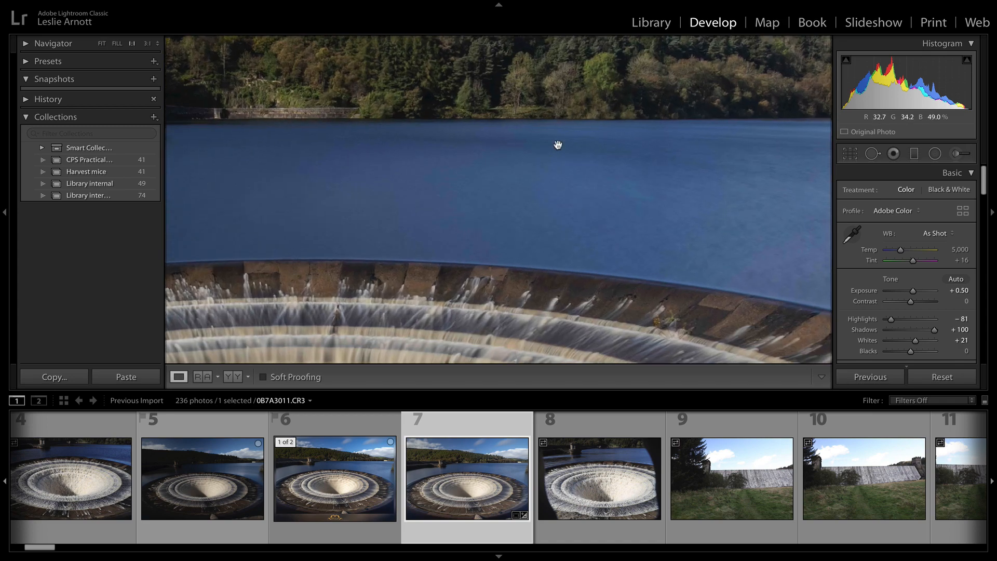
pyautogui.scroll(-2, 557, 159)
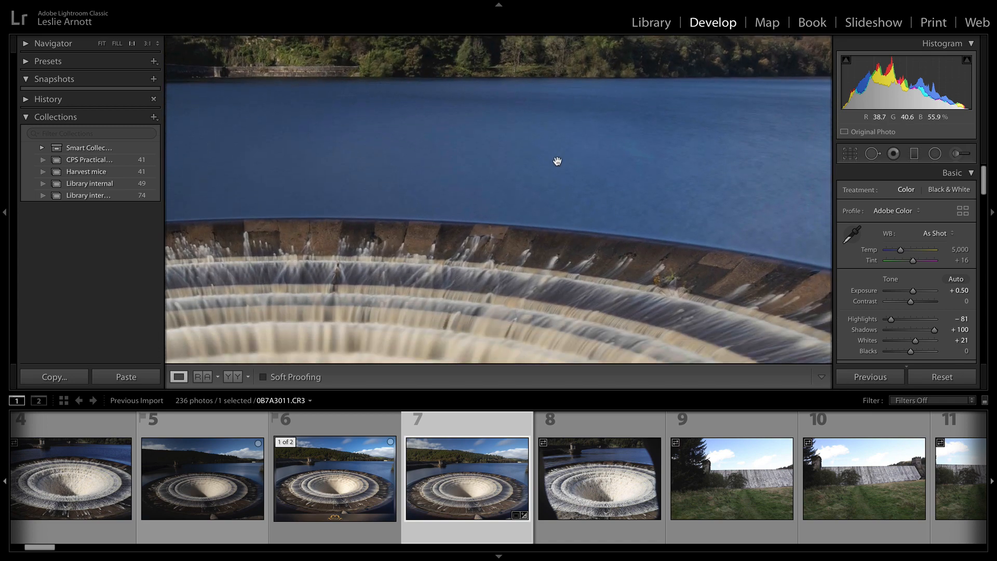
pyautogui.scroll(-2, 557, 161)
pyautogui.scroll(2, 557, 161)
pyautogui.scroll(-1, 557, 161)
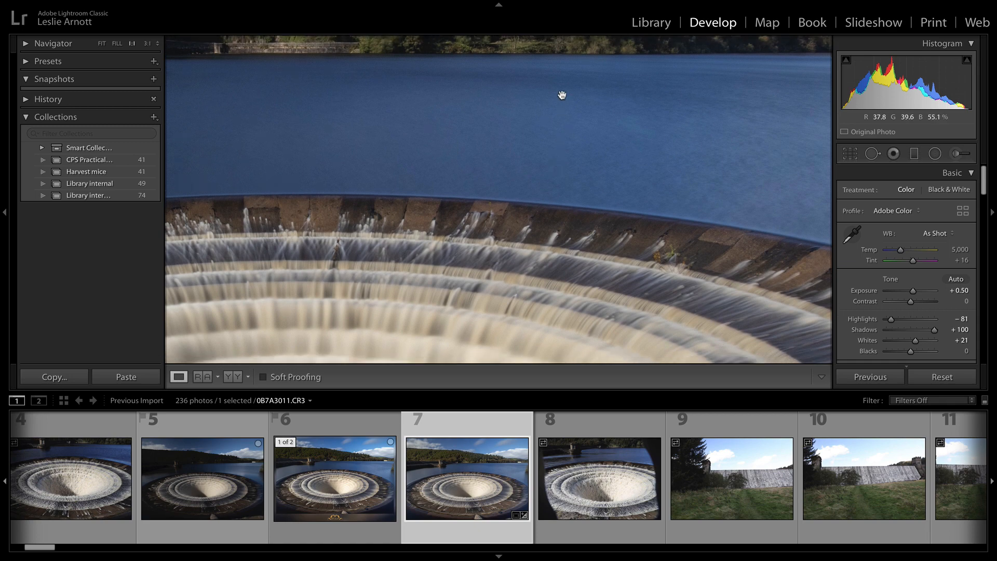
pyautogui.moveTo(563, 95); pyautogui.dragTo(559, 121)
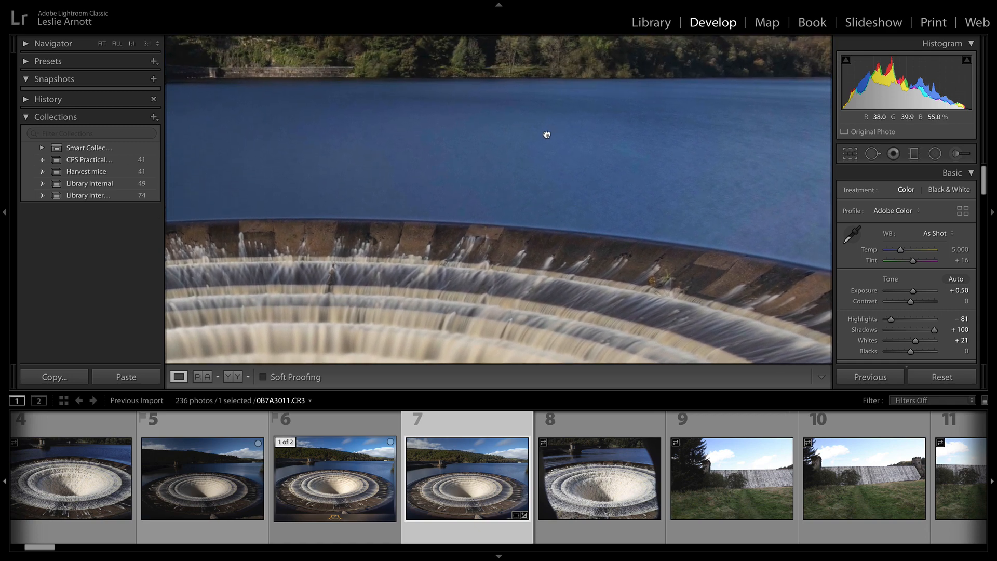
pyautogui.click(546, 134)
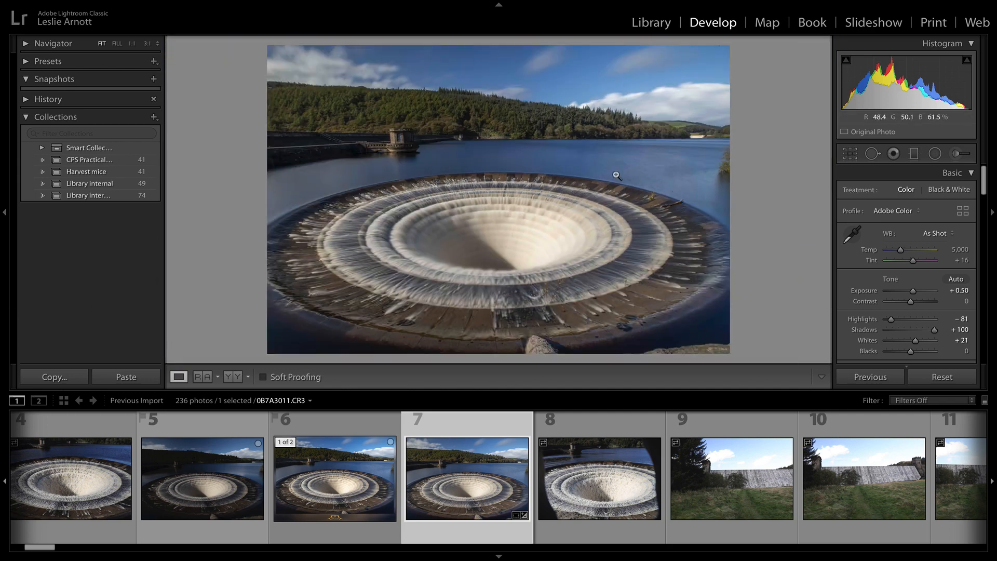
pyautogui.click(559, 146)
pyautogui.moveTo(553, 163); pyautogui.dragTo(542, 200)
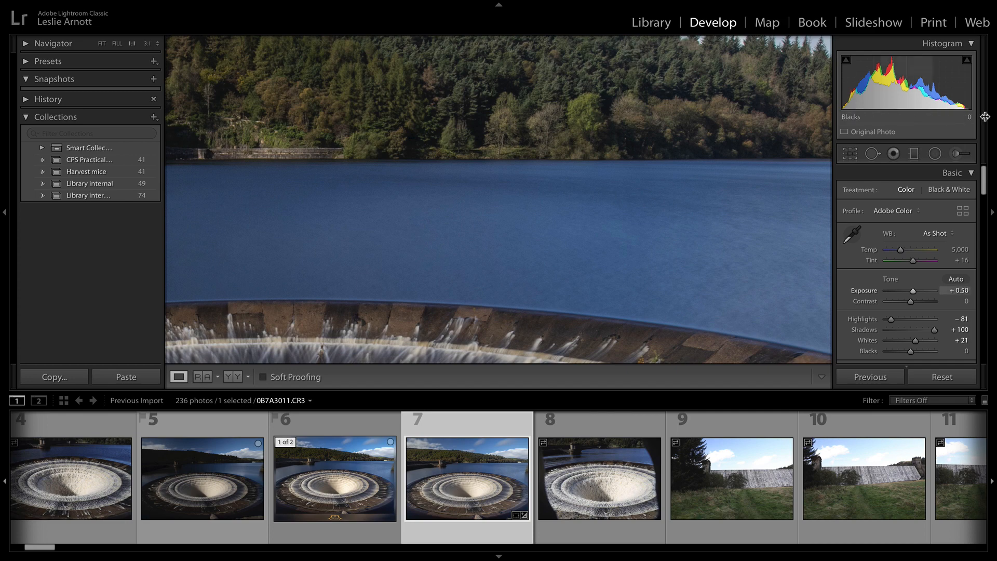
pyautogui.click(638, 232)
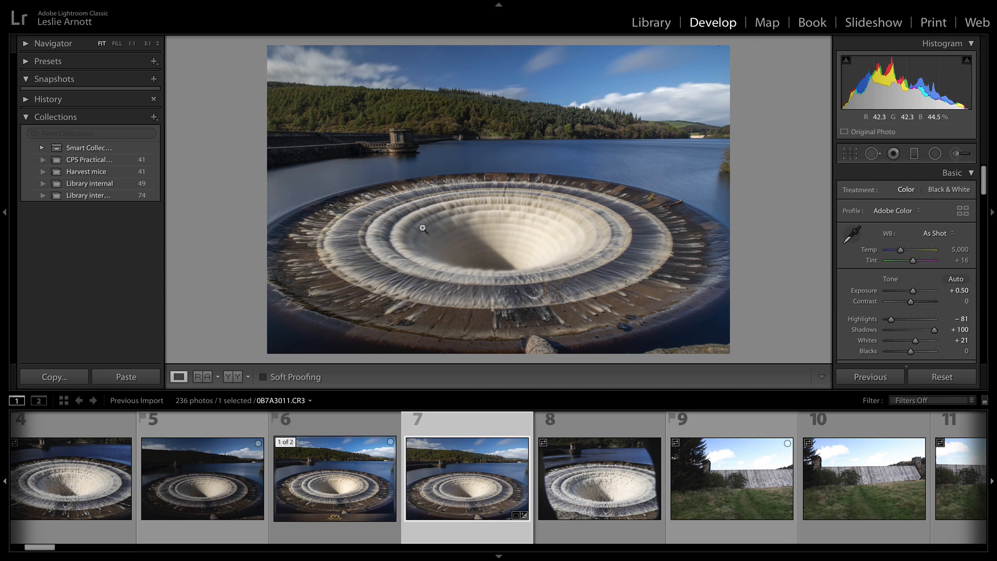
# - Open the adjusted spillway photo in Adobe Photoshop CC 2019 for further editing
pyautogui.rightClick(452, 220)
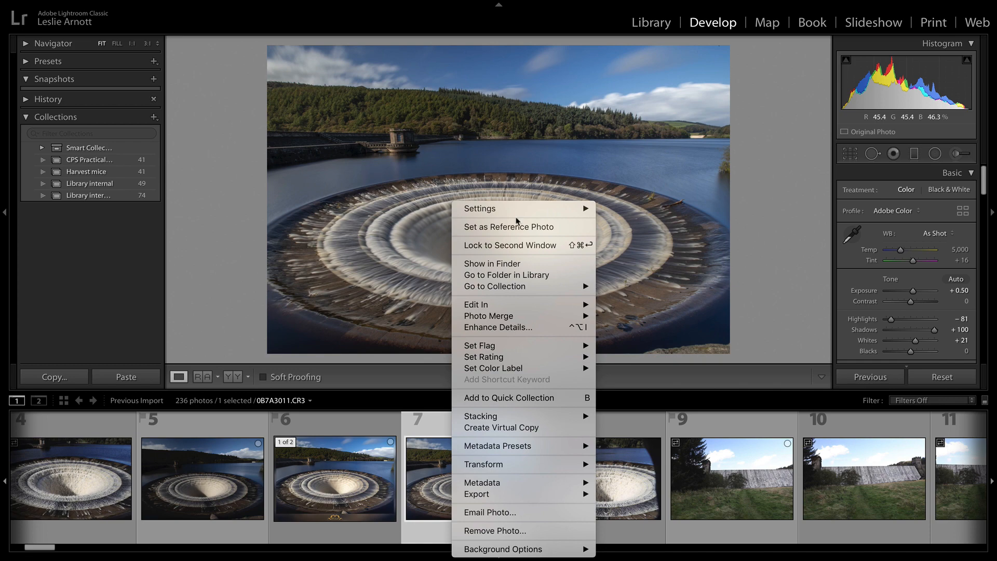
pyautogui.moveTo(513, 307)
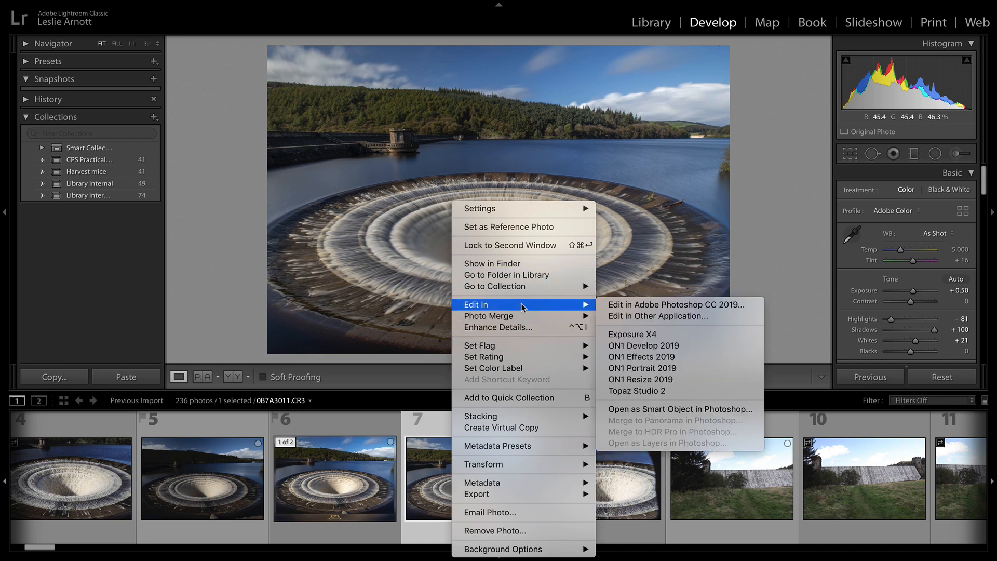
pyautogui.click(729, 306)
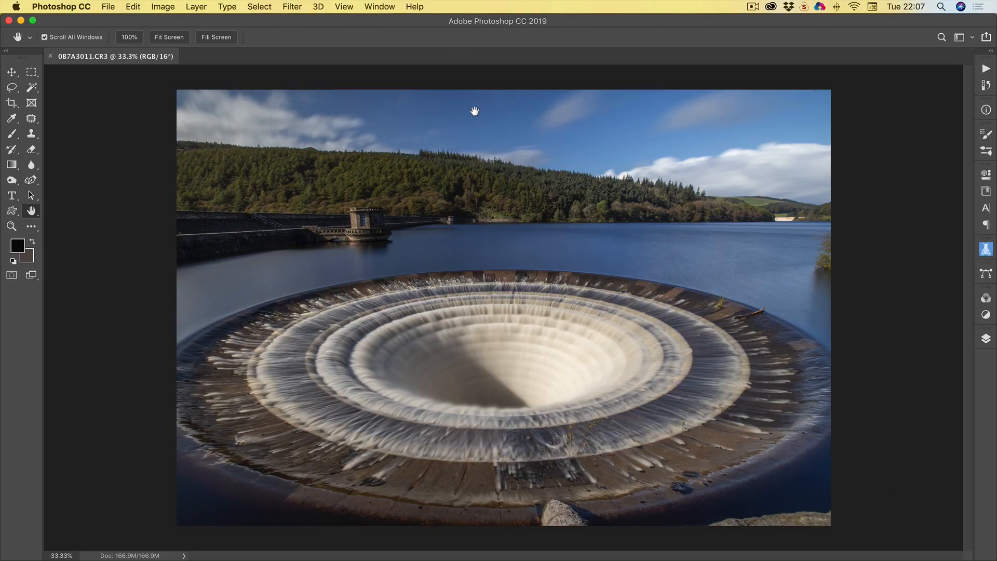
pyautogui.doubleClick(32, 212)
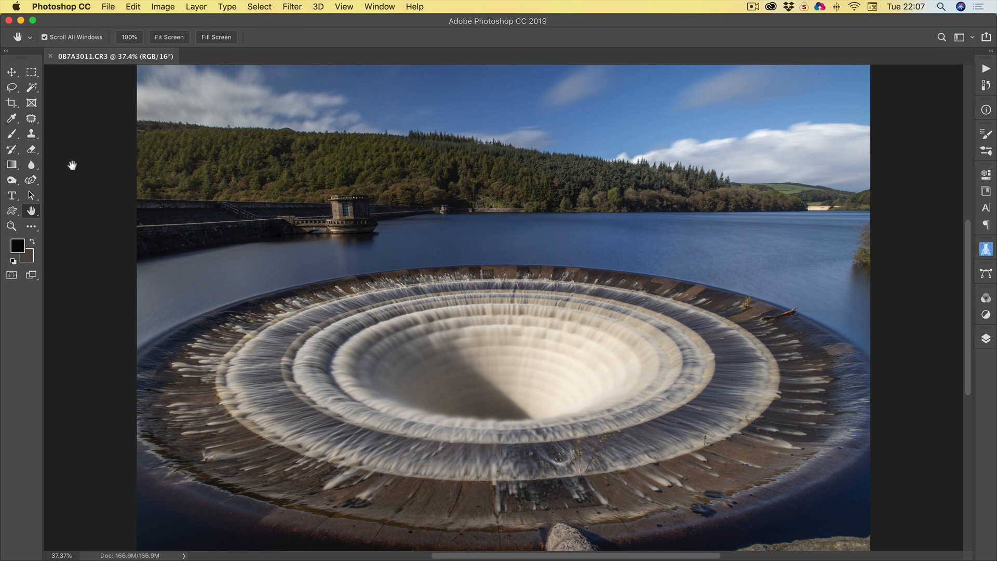
# - Inspect the spillway funnel, water and wooded far shore at 100%, returning to the whole photo fitted in view
pyautogui.doubleClick(11, 227)
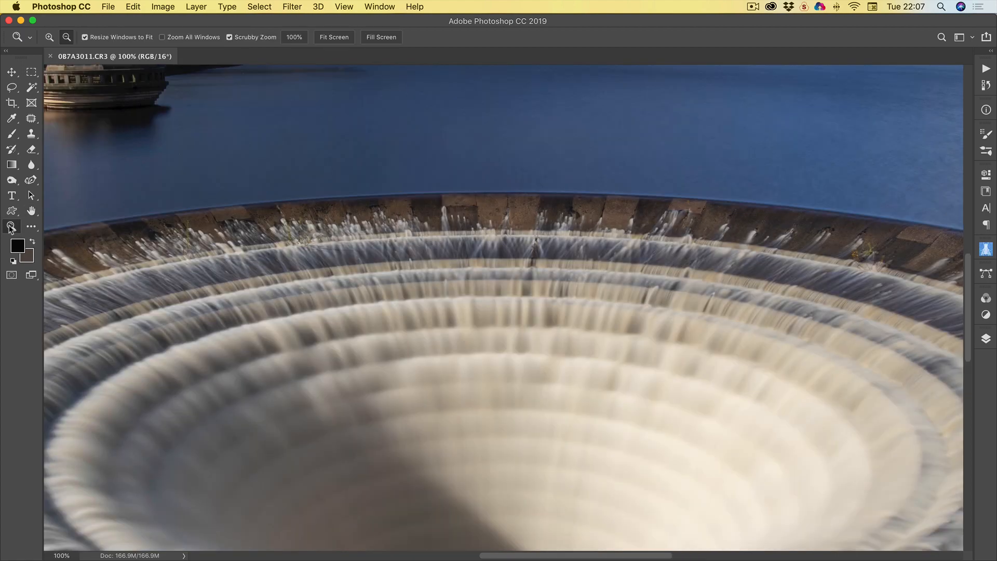
pyautogui.scroll(2, 575, 382)
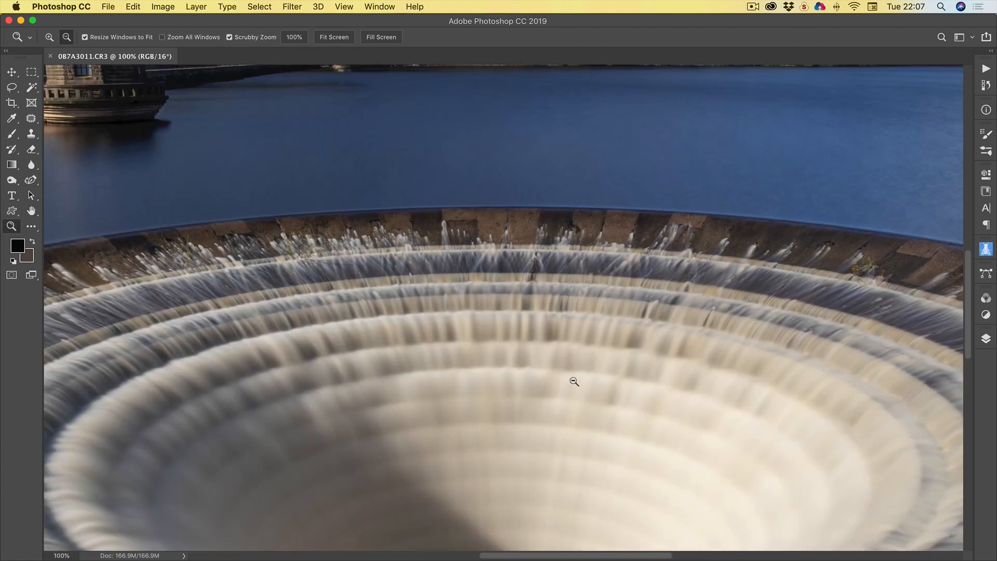
pyautogui.scroll(1, 574, 381)
pyautogui.scroll(-1, 573, 379)
pyautogui.scroll(-6, 540, 248)
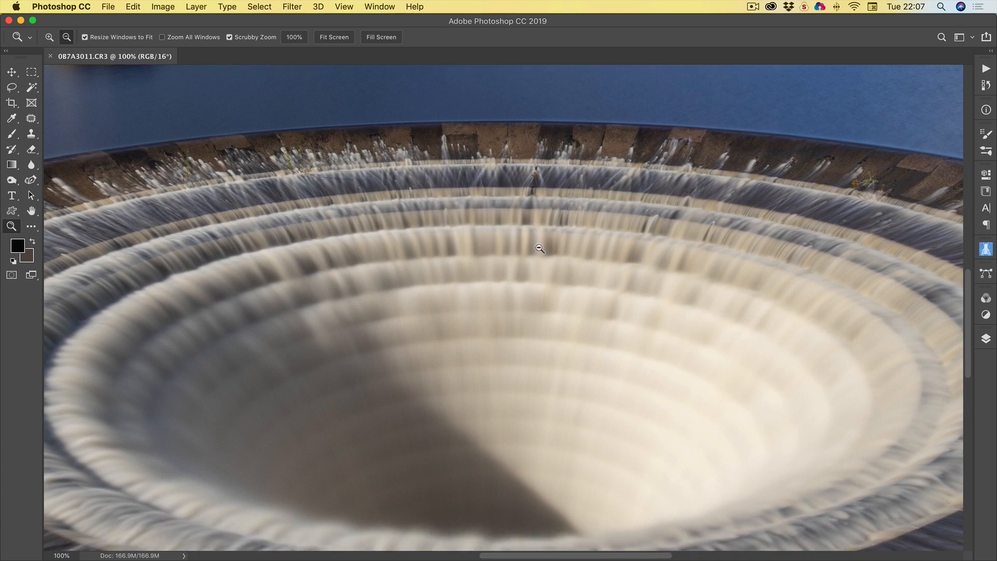
pyautogui.scroll(-3, 540, 248)
pyautogui.scroll(10, 541, 248)
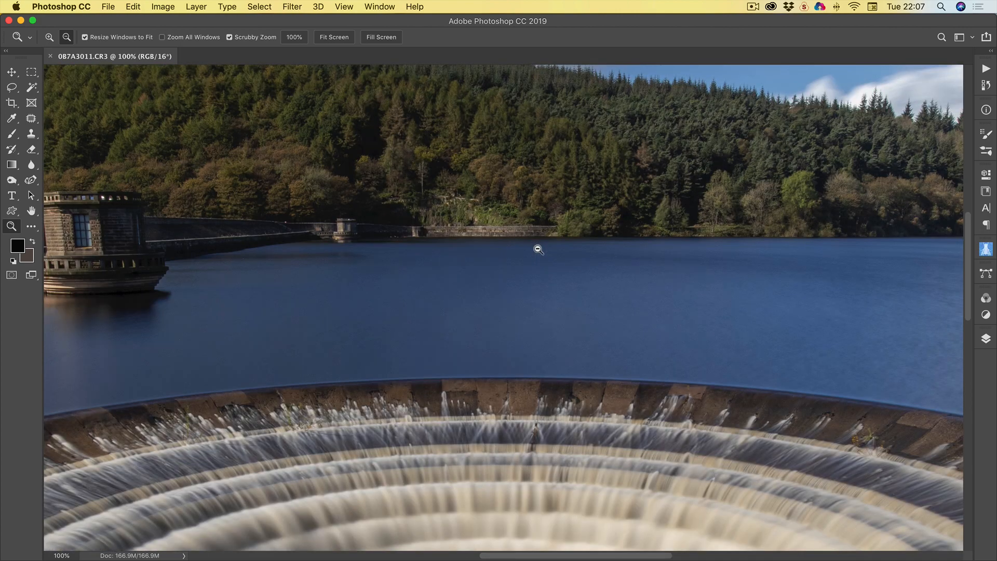
pyautogui.click(31, 213)
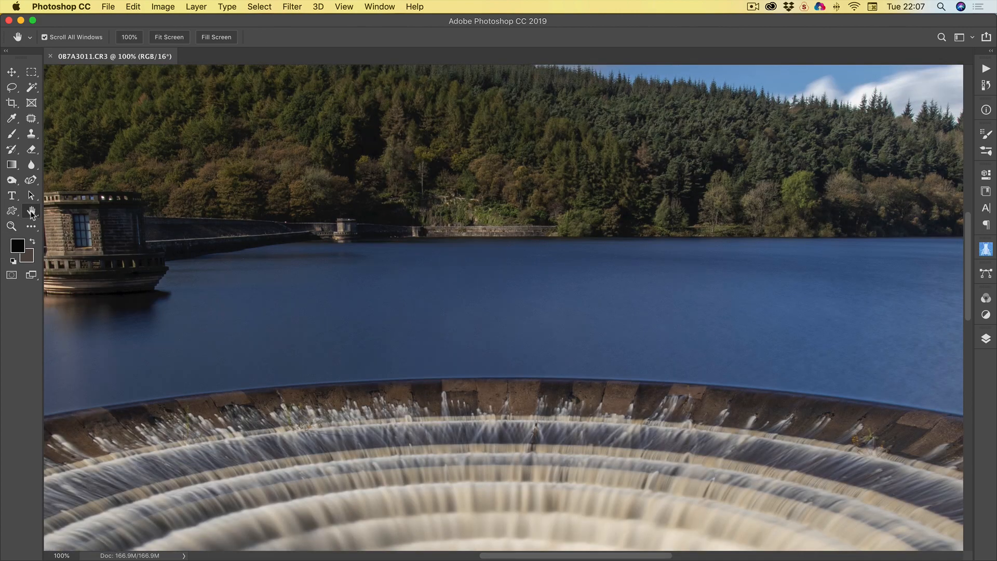
pyautogui.doubleClick(31, 212)
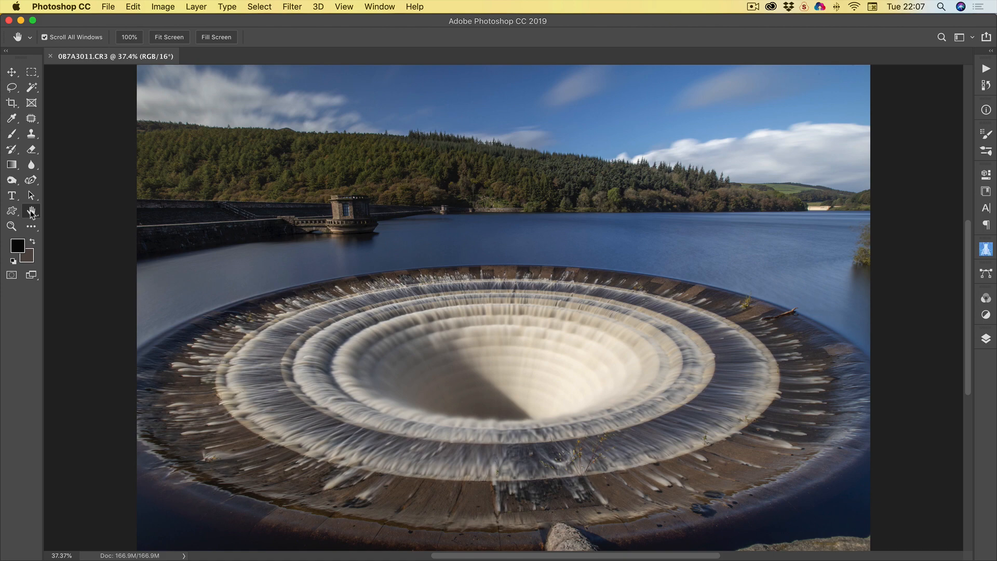
pyautogui.doubleClick(12, 226)
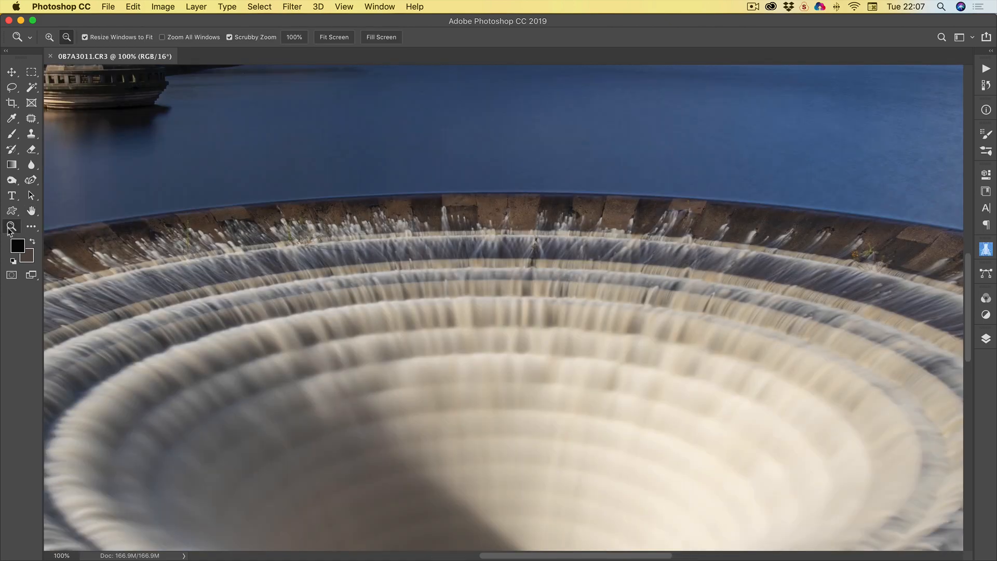
pyautogui.click(31, 212)
pyautogui.doubleClick(31, 213)
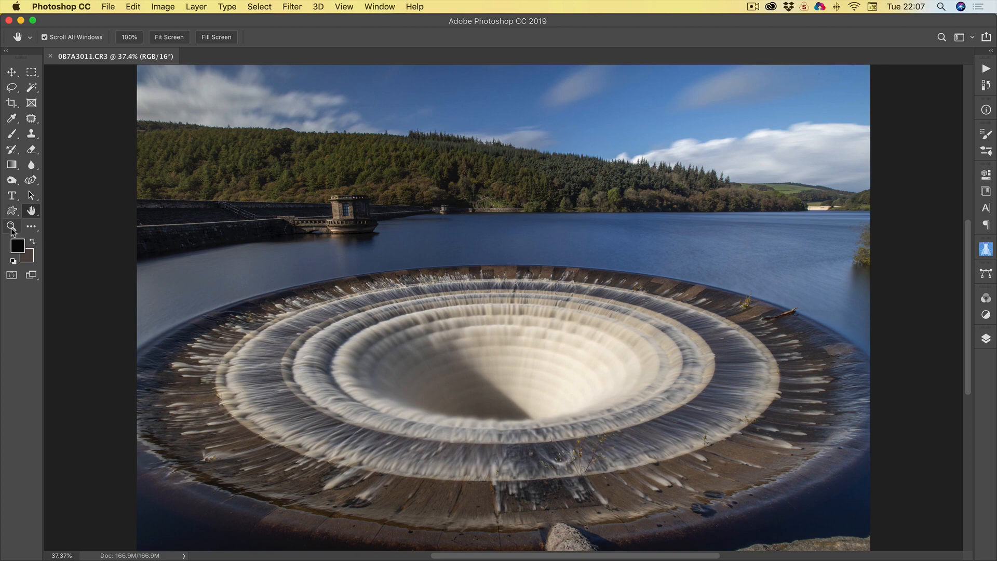
# - Examine the spillway rim, stone wall, tower and calm water at 100%, and fit the whole photo in view
pyautogui.doubleClick(11, 229)
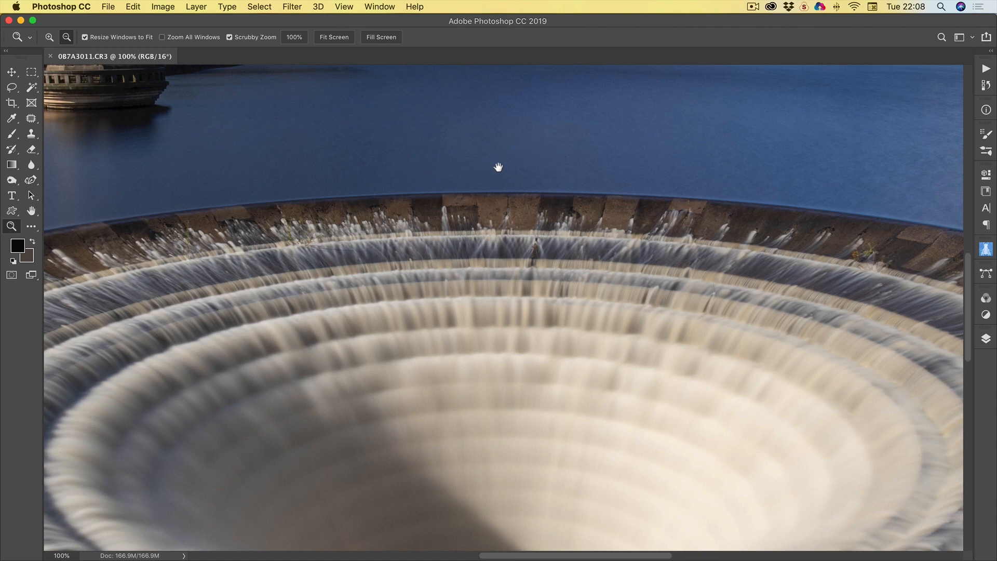
pyautogui.moveTo(498, 165); pyautogui.dragTo(509, 198)
pyautogui.moveTo(456, 181); pyautogui.dragTo(581, 220)
pyautogui.moveTo(330, 270); pyautogui.dragTo(644, 222)
pyautogui.moveTo(421, 299); pyautogui.dragTo(718, 317)
pyautogui.moveTo(324, 238); pyautogui.dragTo(422, 208)
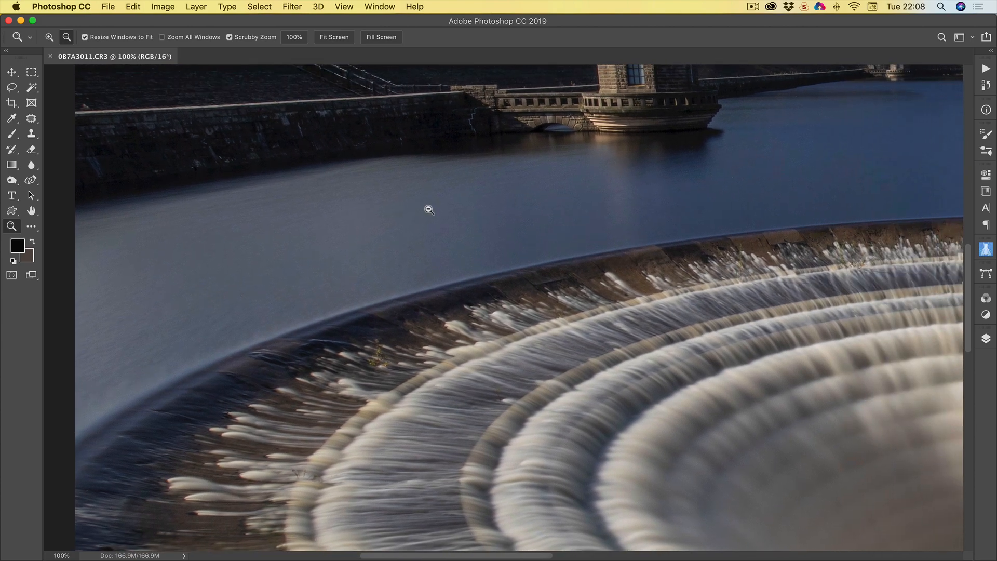
pyautogui.moveTo(428, 207); pyautogui.dragTo(238, 207)
pyautogui.moveTo(614, 216); pyautogui.dragTo(272, 205)
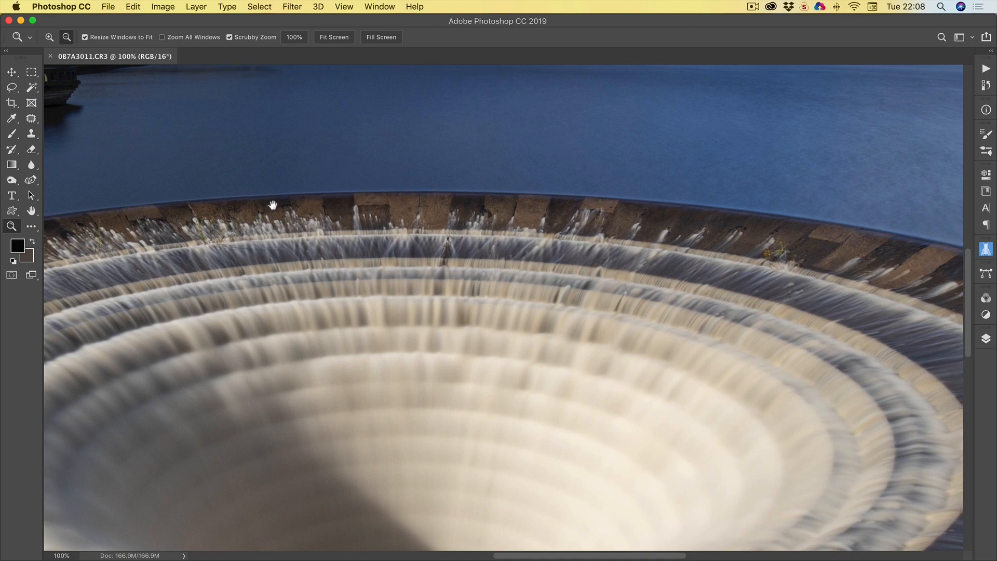
pyautogui.click(384, 212)
pyautogui.click(384, 212)
pyautogui.click(383, 212)
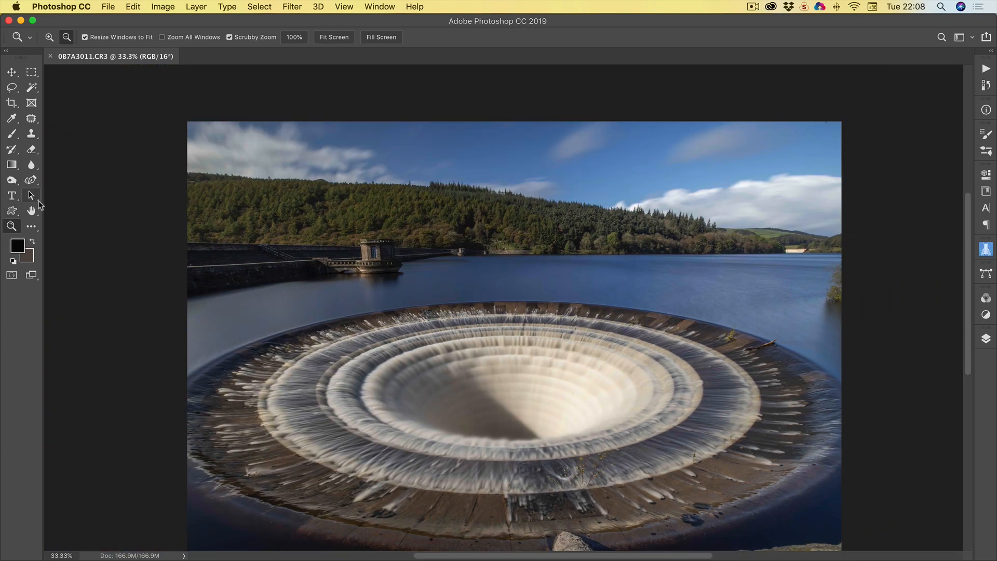
pyautogui.doubleClick(33, 210)
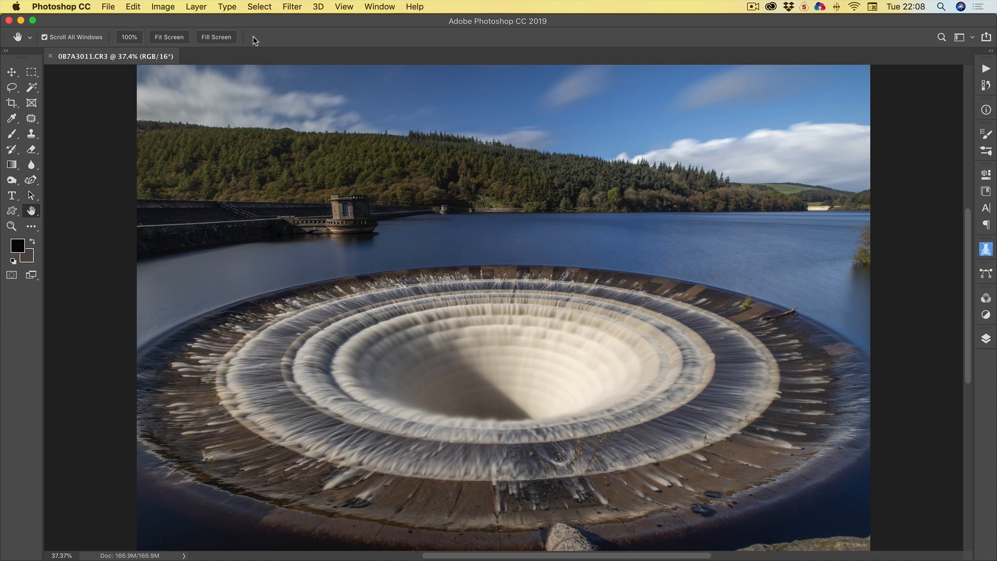
# - Display the document's layer list, try collapsing and expanding it, and leave it open
pyautogui.click(380, 7)
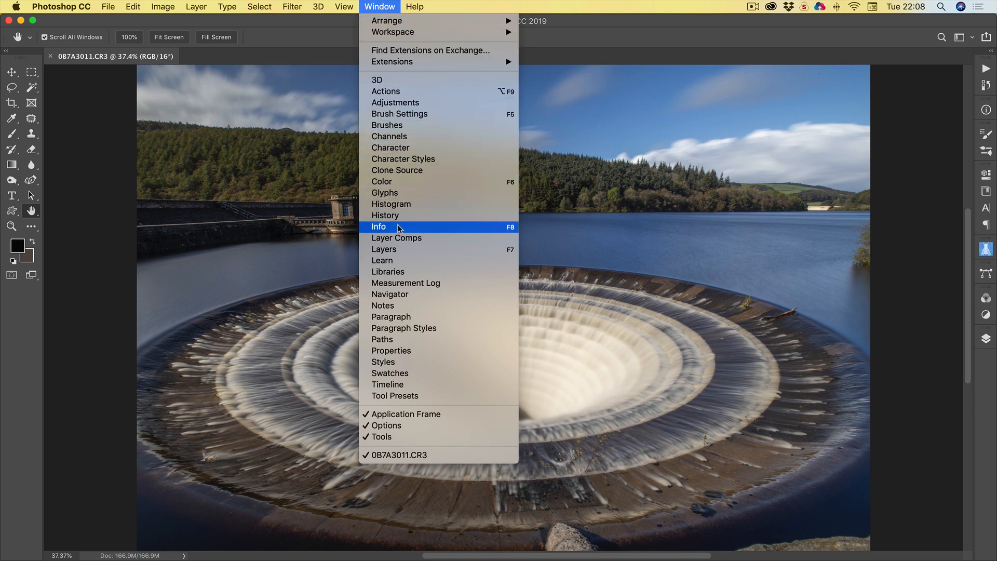
pyautogui.click(404, 255)
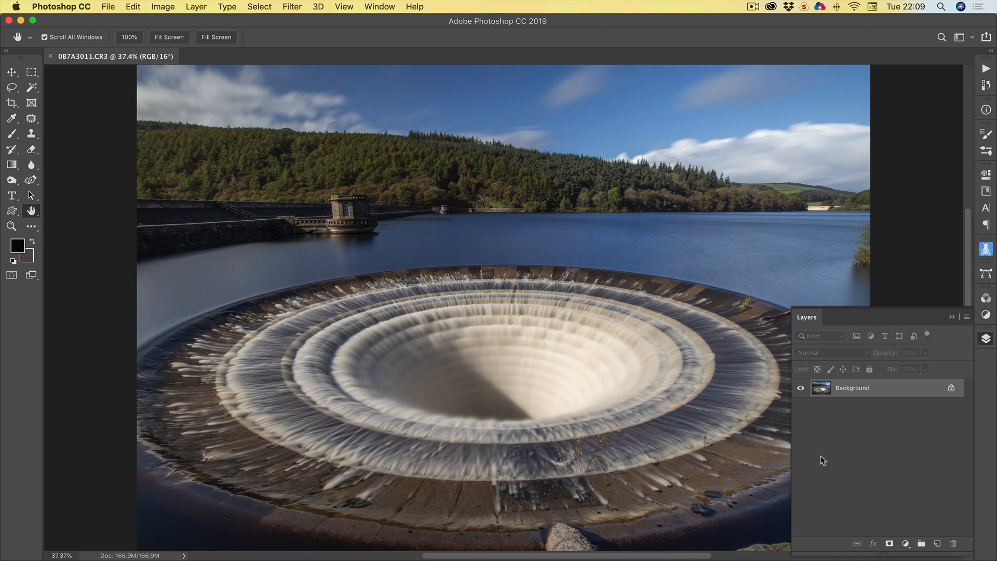
pyautogui.click(953, 318)
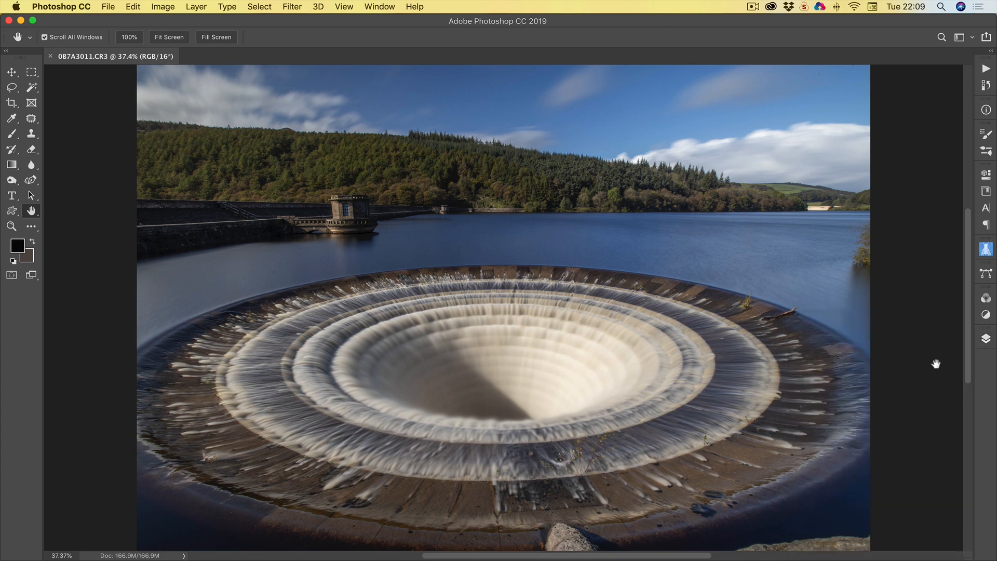
pyautogui.click(987, 339)
pyautogui.click(987, 341)
pyautogui.click(986, 338)
pyautogui.click(987, 340)
pyautogui.click(988, 340)
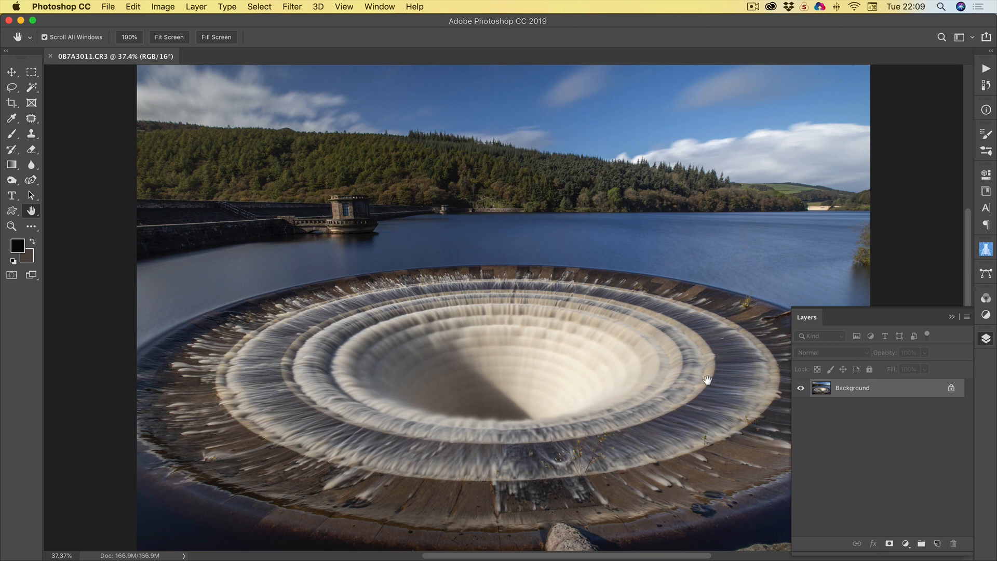
# - Duplicate the Background layer as "Background copy" in the same document and collapse the layer list
pyautogui.rightClick(852, 391)
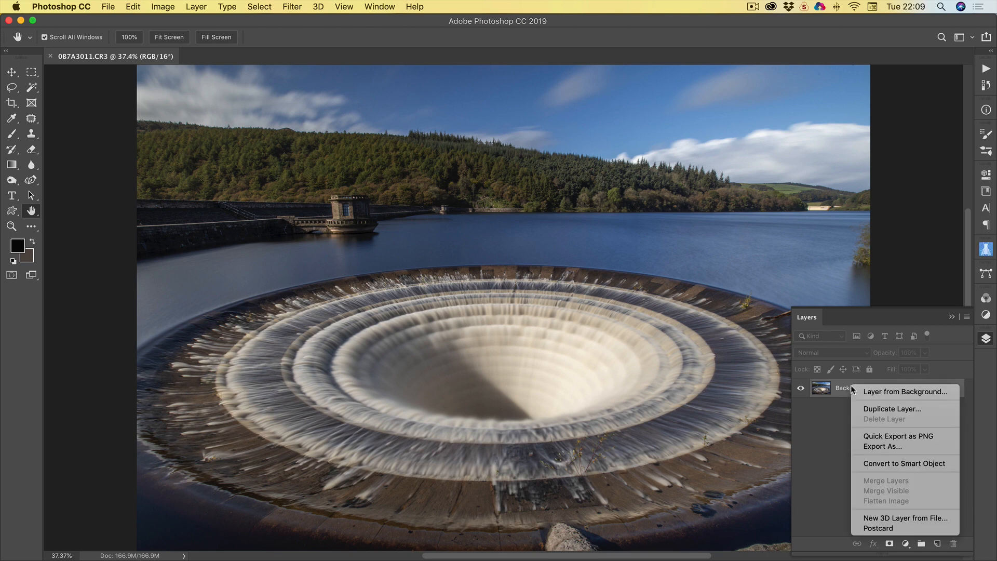
pyautogui.click(886, 410)
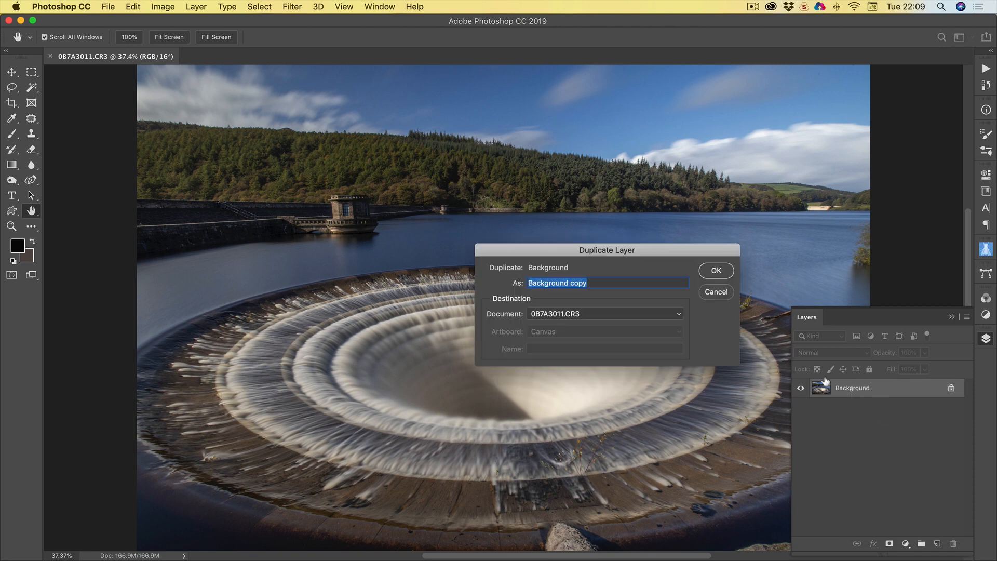
pyautogui.click(719, 272)
pyautogui.press('Return')
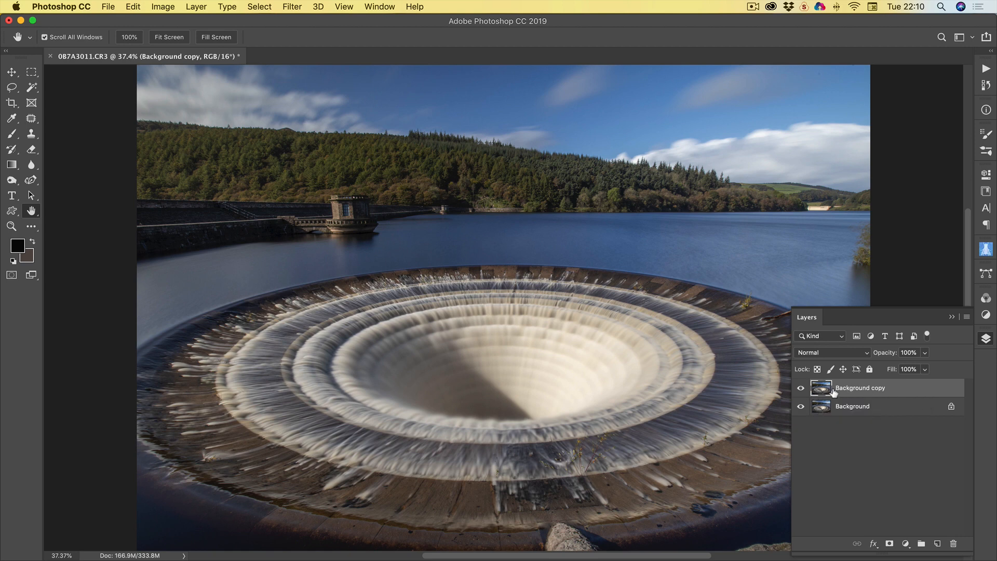
pyautogui.click(953, 318)
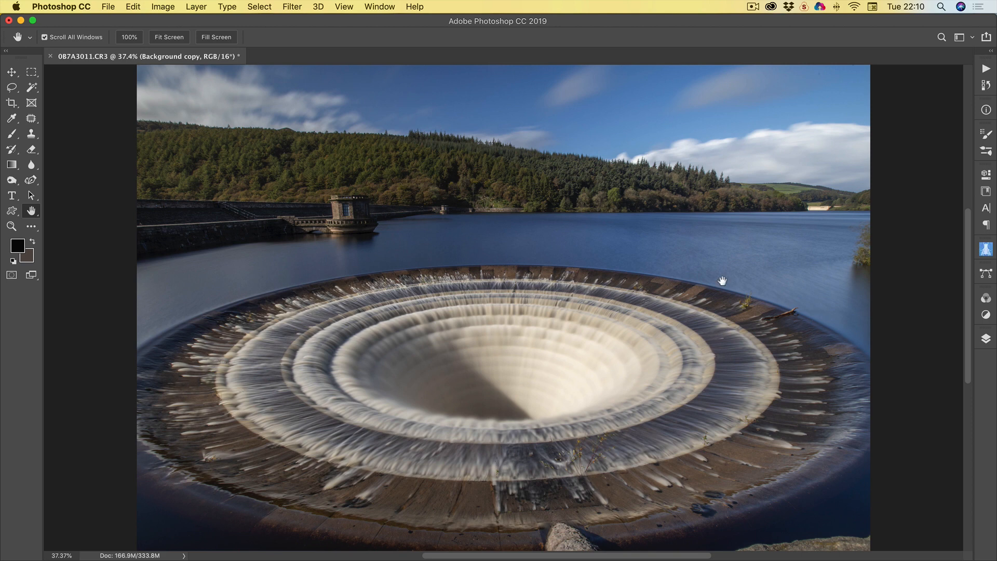
# - Lasso a small oval patch of water just above the spillway's far rim with a 0 px feather
pyautogui.click(13, 89)
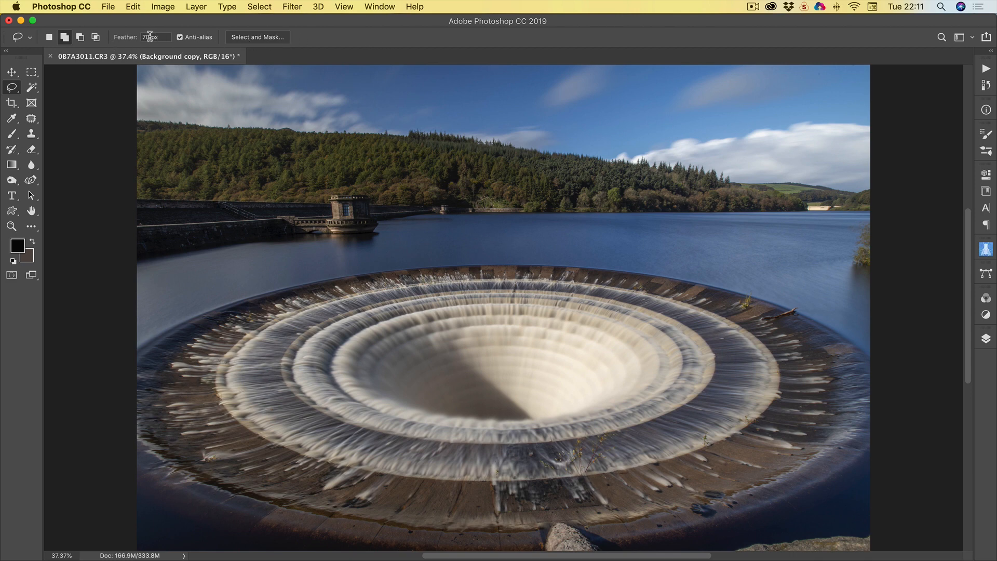
pyautogui.click(117, 35)
pyautogui.write('0')
pyautogui.moveTo(509, 227)
pyautogui.mouseDown()
pyautogui.moveTo(493, 256)
pyautogui.moveTo(507, 226)
pyautogui.mouseUp()
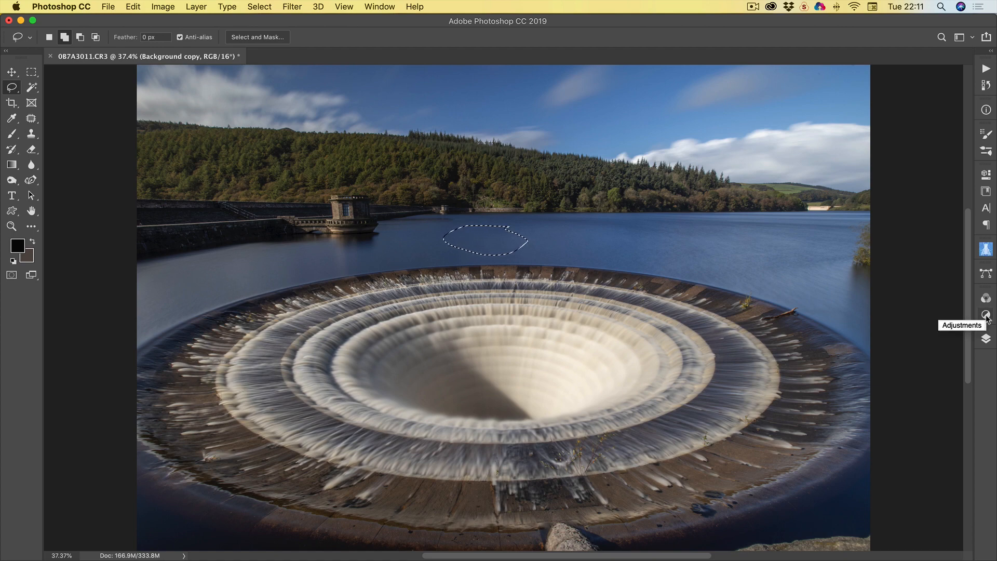
# - Add a Curves adjustment to the water patch, try brightening it, and darken it to input 140, output 117
pyautogui.click(378, 8)
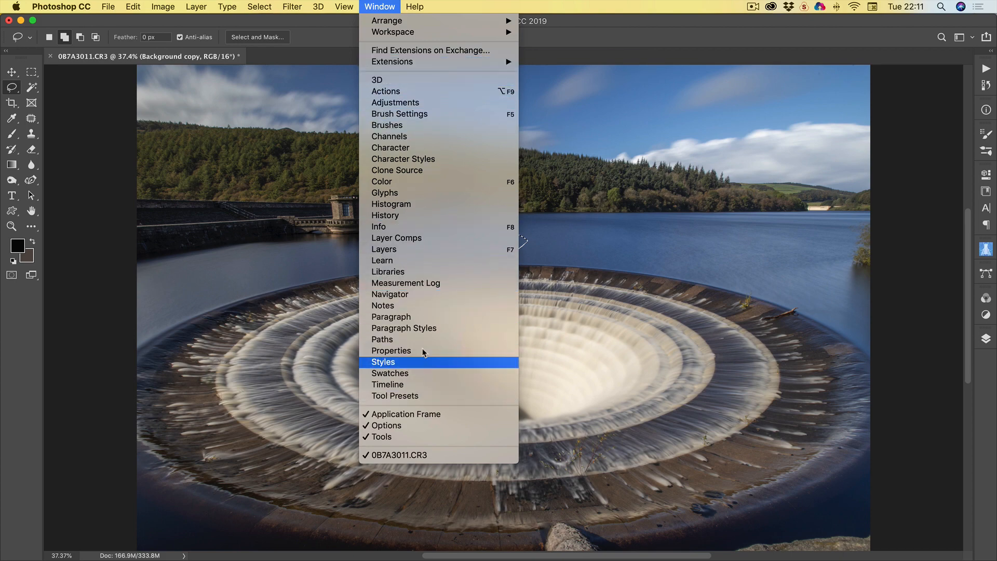
pyautogui.click(418, 104)
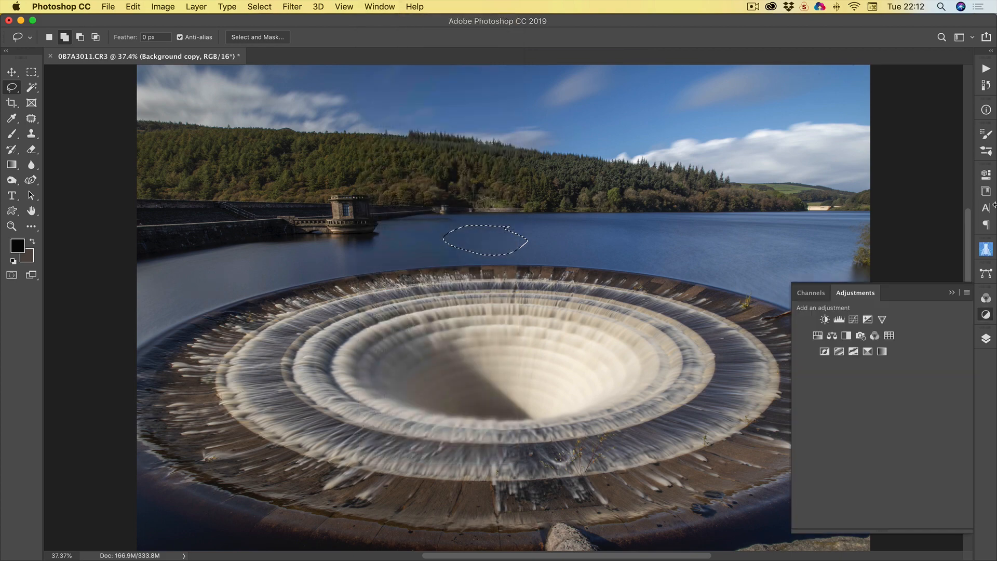
pyautogui.click(853, 320)
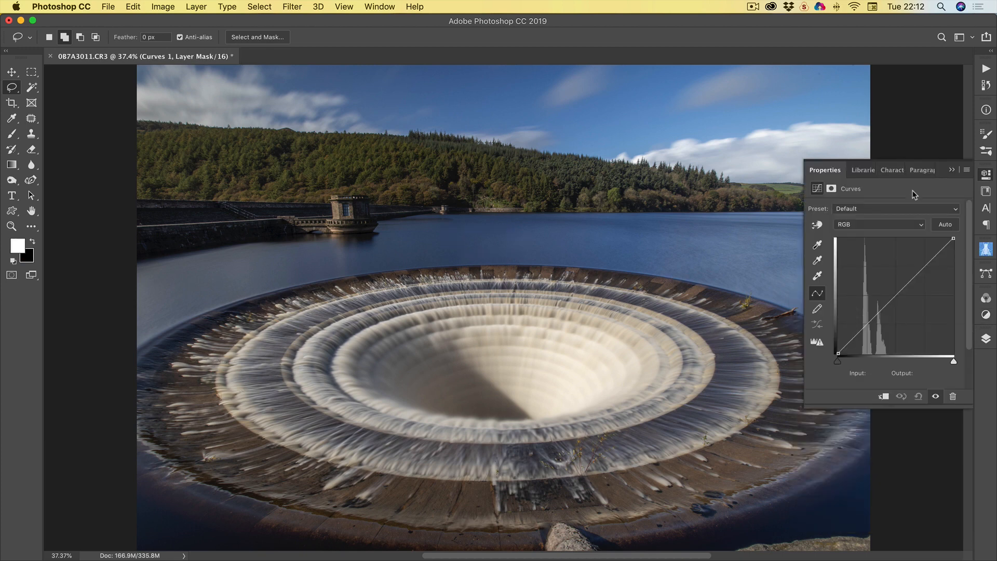
pyautogui.click(896, 296)
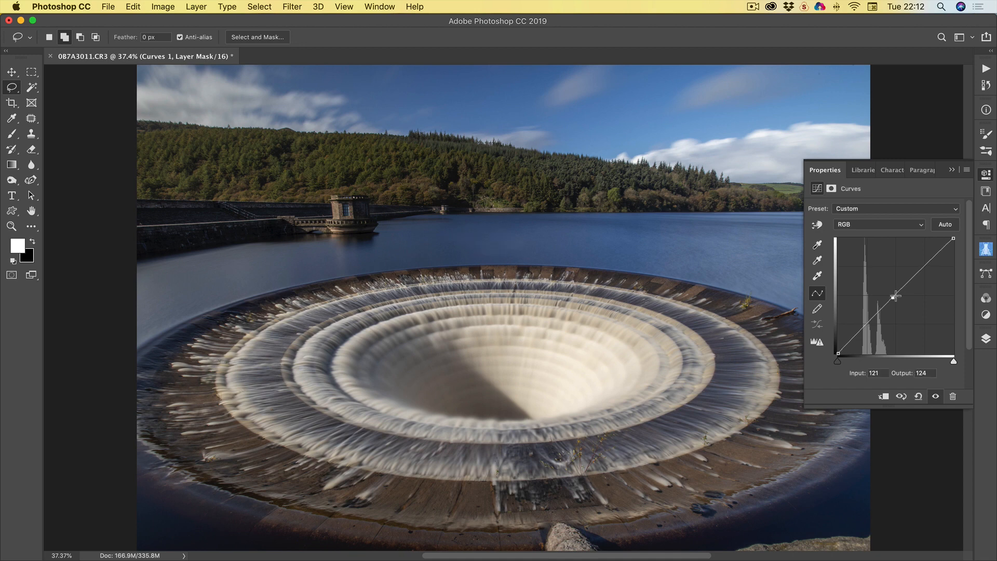
pyautogui.moveTo(896, 297); pyautogui.dragTo(889, 290)
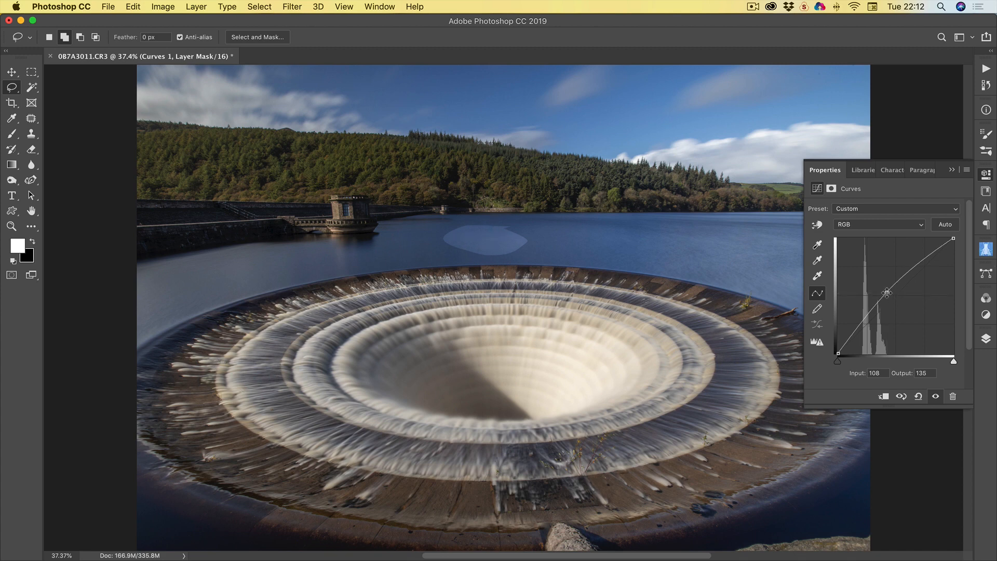
pyautogui.moveTo(888, 293); pyautogui.dragTo(902, 301)
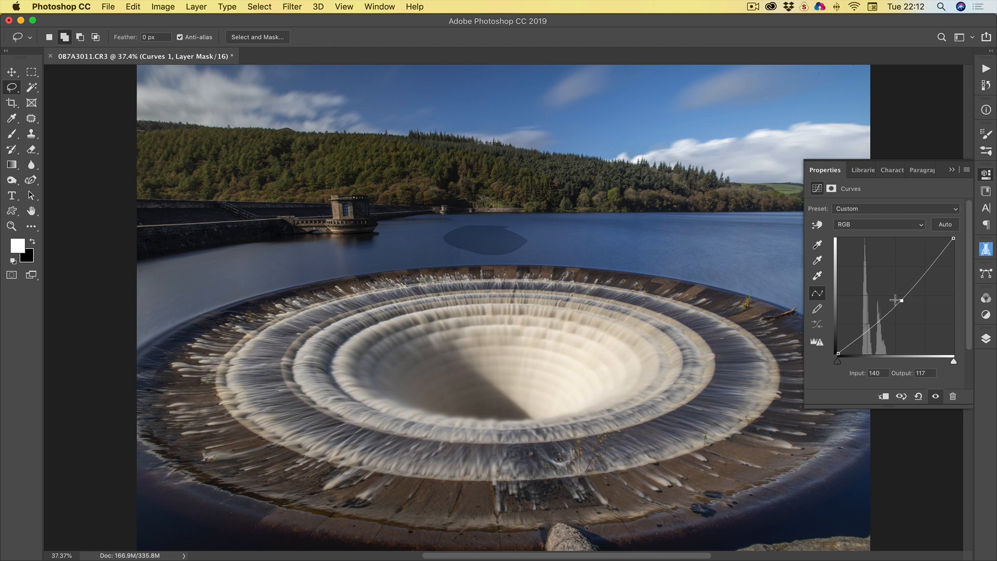
# - Delete the trial Curves adjustment layer above Background copy
pyautogui.click(951, 170)
pyautogui.click(986, 338)
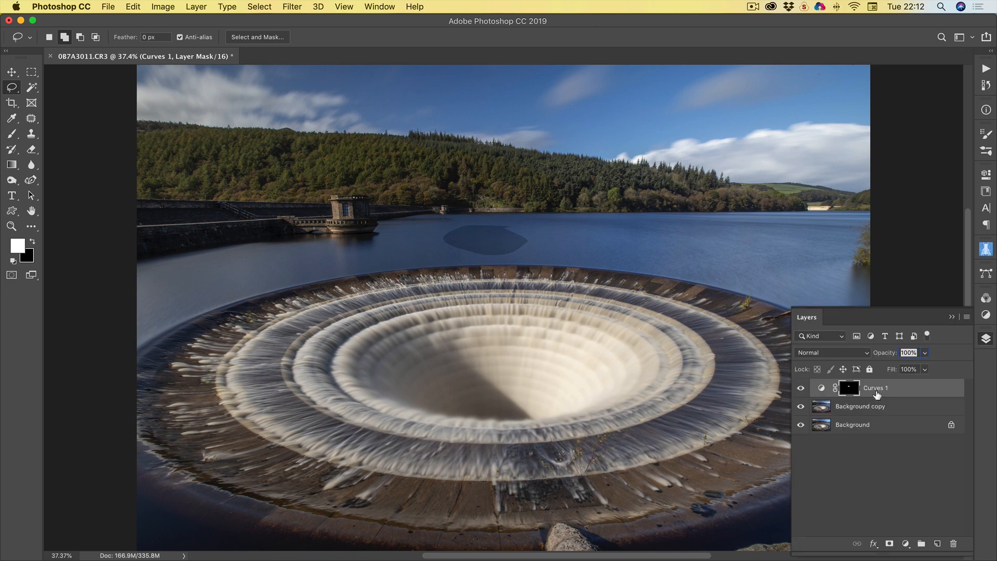
pyautogui.click(904, 388)
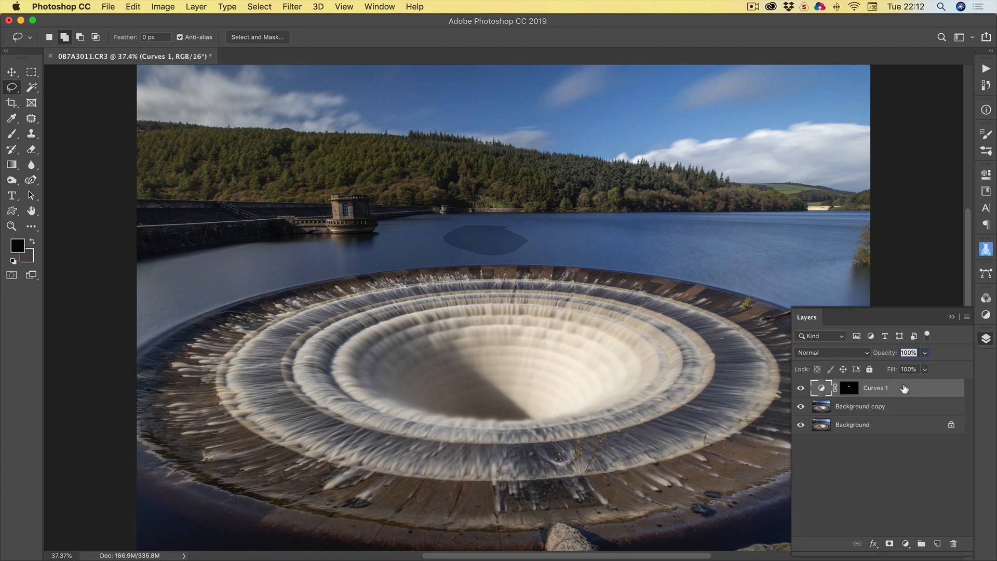
pyautogui.press('BackSpace')
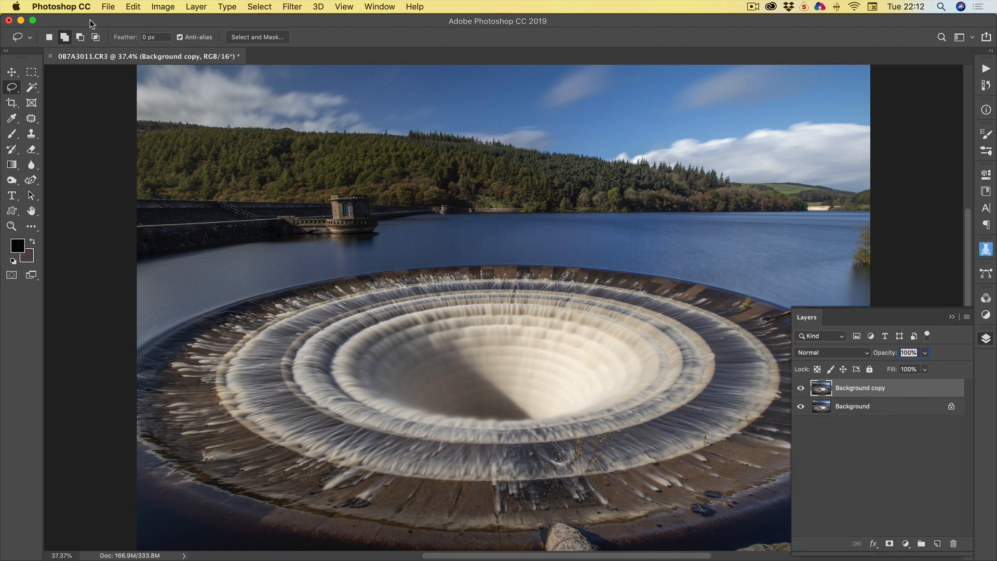
# - Lasso the sunlit part of the spillway funnel along the shadow's diagonal edge with a 60 px feather
pyautogui.click(147, 36)
pyautogui.write('6')
pyautogui.press('Return')
pyautogui.moveTo(417, 298)
pyautogui.mouseDown()
pyautogui.moveTo(474, 287)
pyautogui.moveTo(572, 289)
pyautogui.moveTo(684, 334)
pyautogui.moveTo(691, 361)
pyautogui.moveTo(675, 386)
pyautogui.moveTo(623, 411)
pyautogui.moveTo(552, 425)
pyautogui.mouseUp()
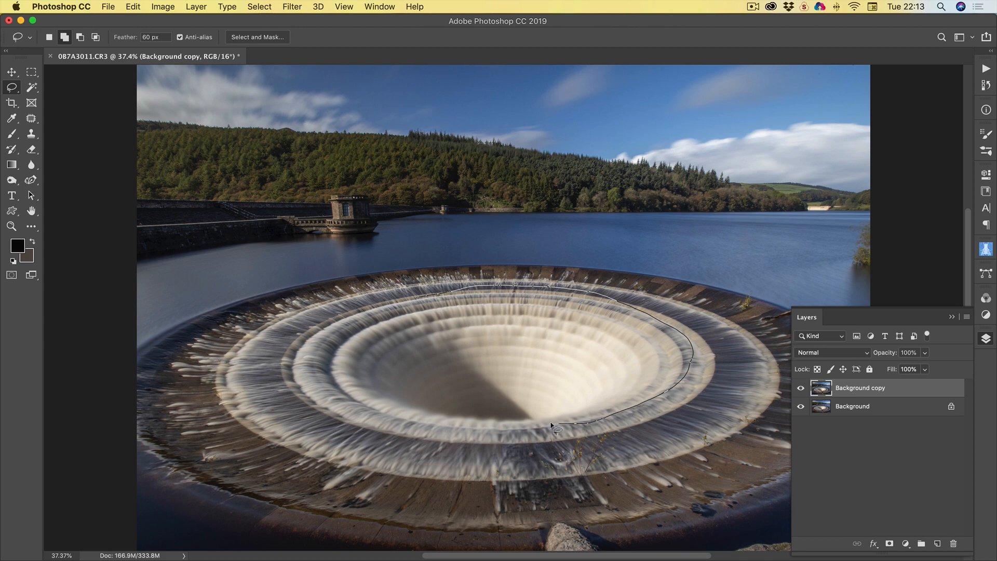
pyautogui.moveTo(486, 374); pyautogui.dragTo(417, 298)
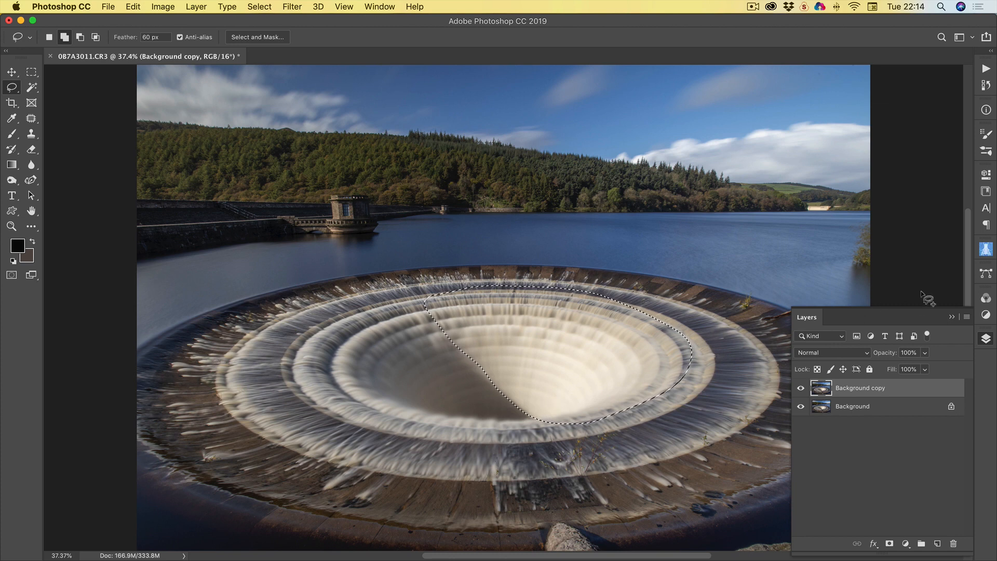
# - Add a Curves adjustment to the selected sunlit part of the funnel and darken it slightly to input 136, output 122
pyautogui.click(986, 315)
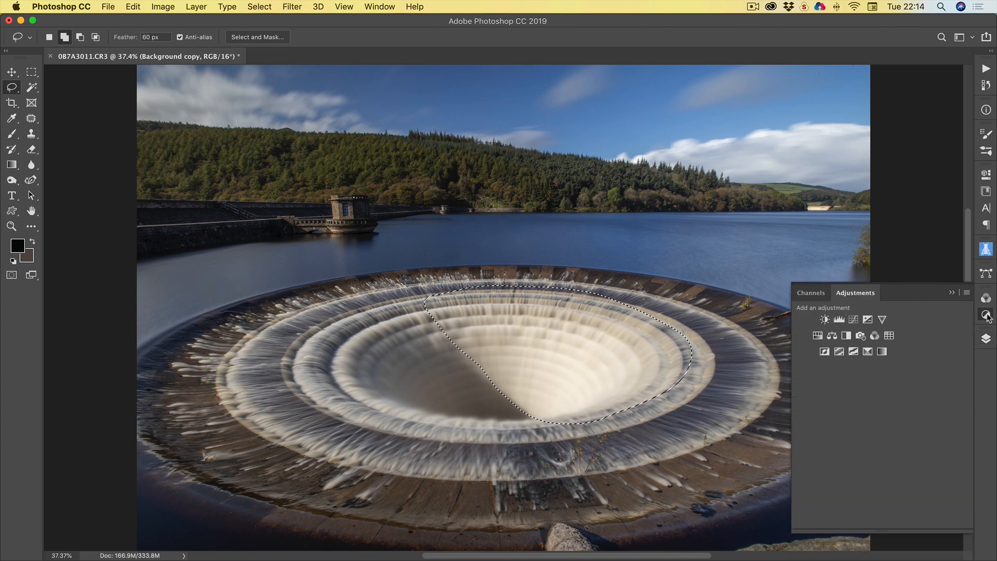
pyautogui.click(854, 320)
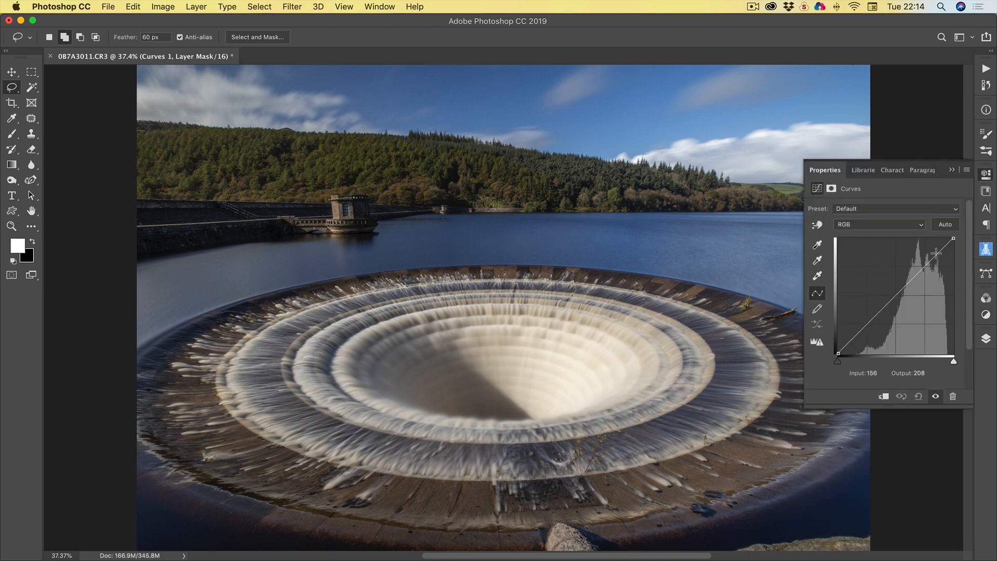
pyautogui.click(894, 295)
pyautogui.moveTo(894, 296)
pyautogui.mouseDown()
pyautogui.moveTo(832, 237)
pyautogui.moveTo(883, 299)
pyautogui.moveTo(873, 331)
pyautogui.moveTo(951, 345)
pyautogui.moveTo(900, 298)
pyautogui.mouseUp()
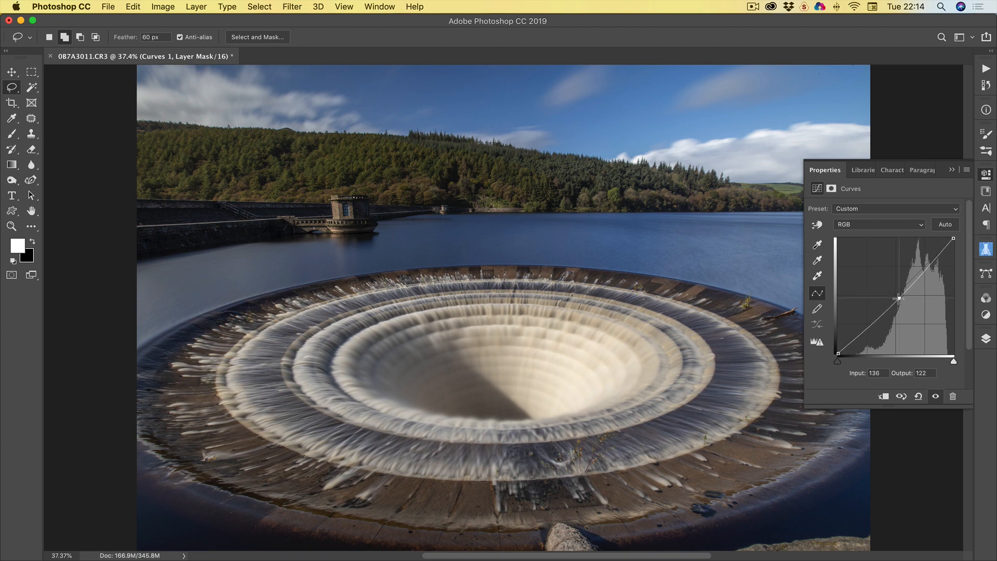
pyautogui.click(952, 170)
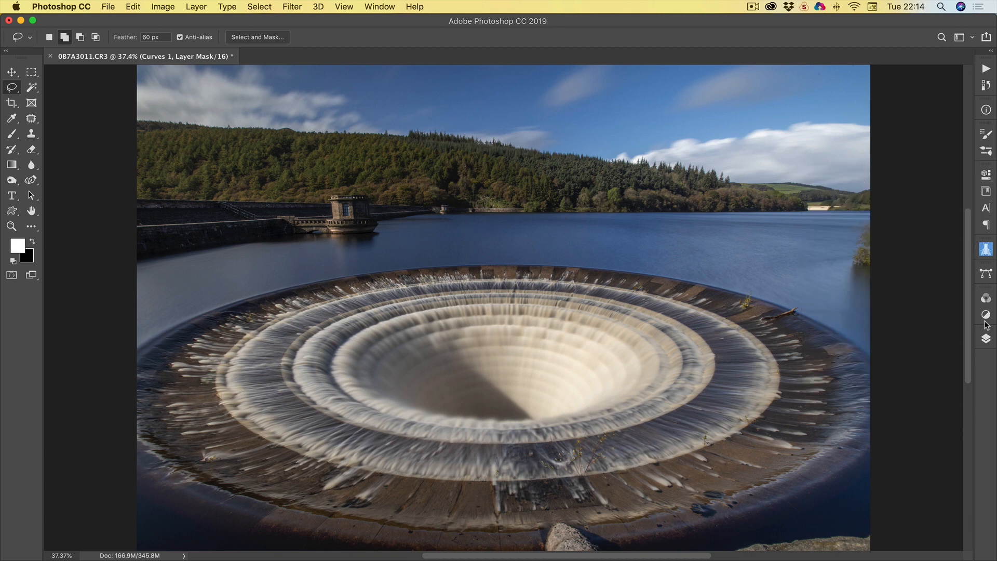
# - Compare the funnel before and after by toggling the visibility of the Curves 1 layer, leaving it visible
pyautogui.click(985, 339)
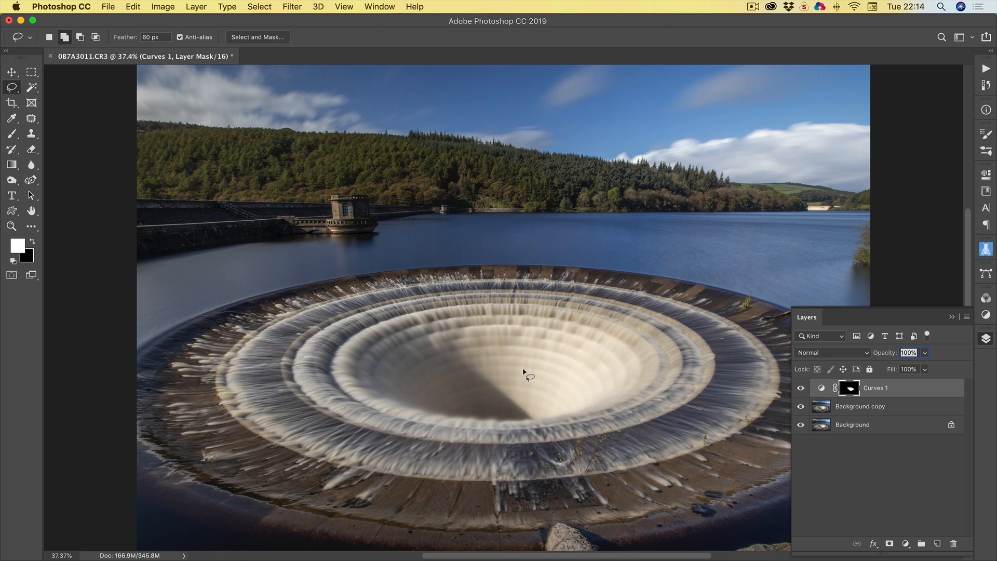
pyautogui.click(801, 388)
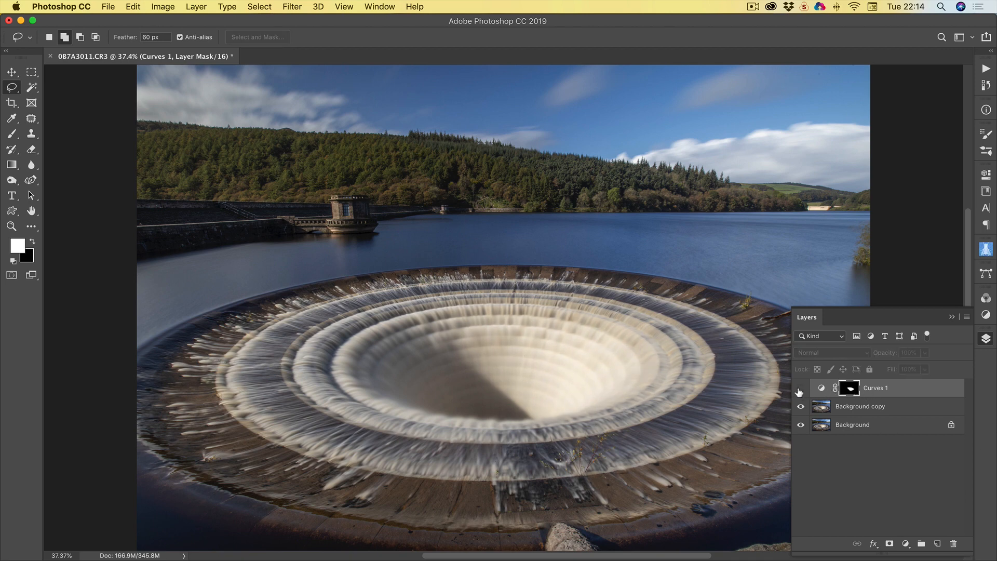
pyautogui.click(802, 388)
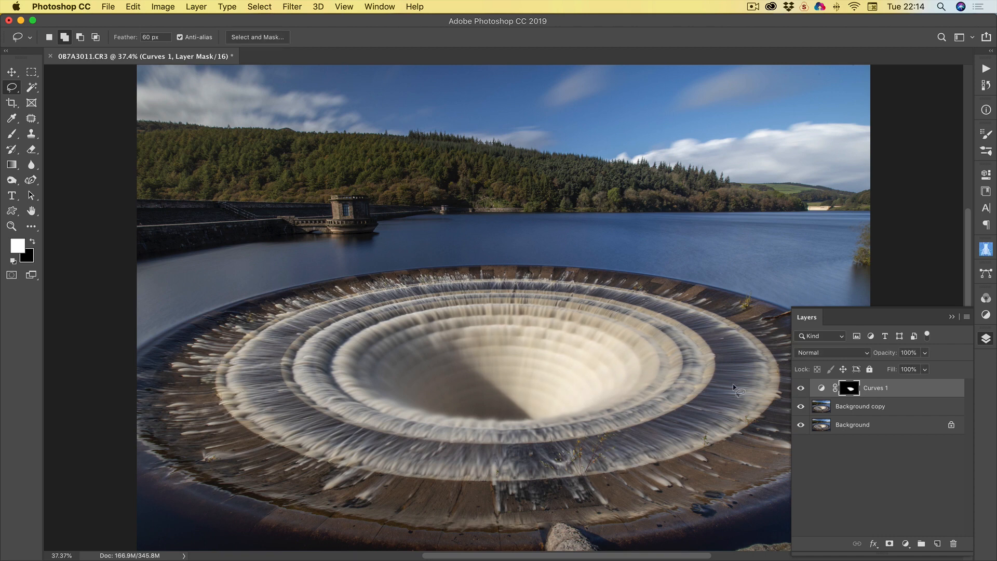
pyautogui.click(801, 389)
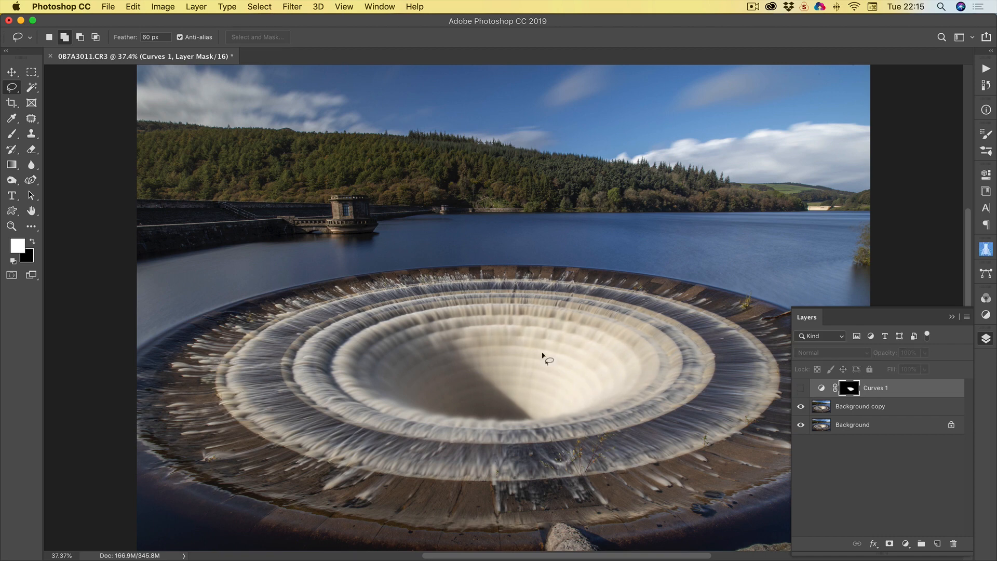
pyautogui.click(821, 389)
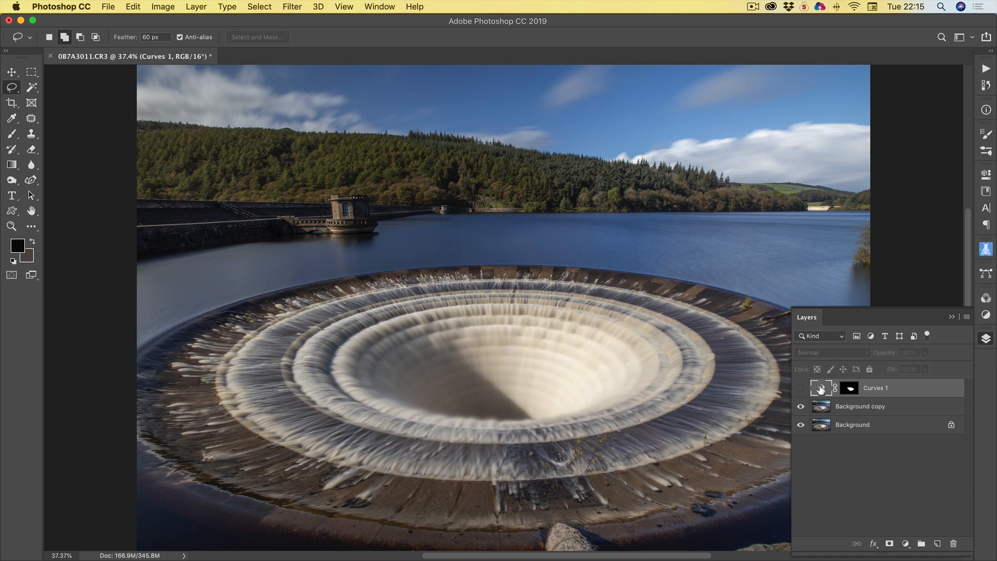
pyautogui.click(799, 389)
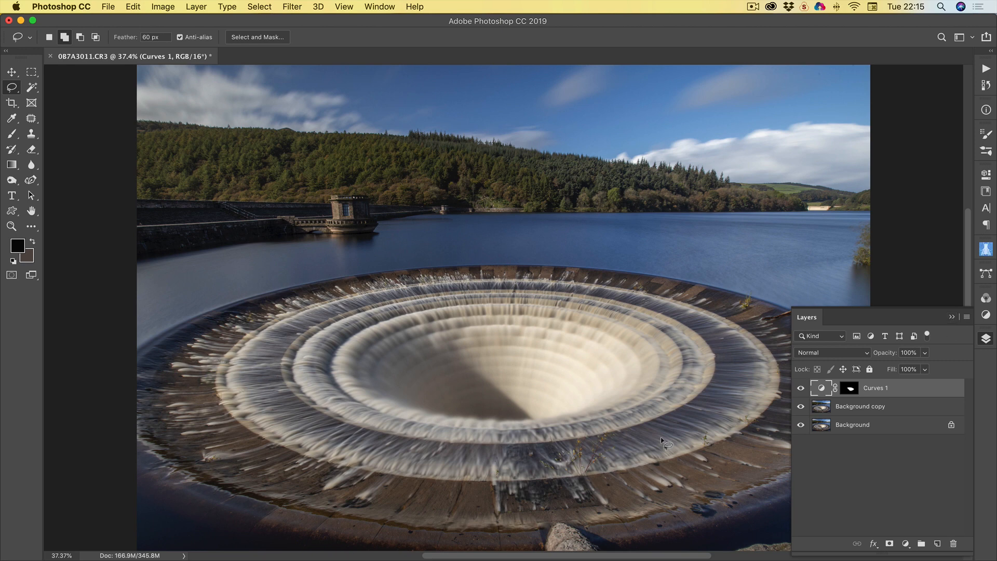
pyautogui.click(953, 316)
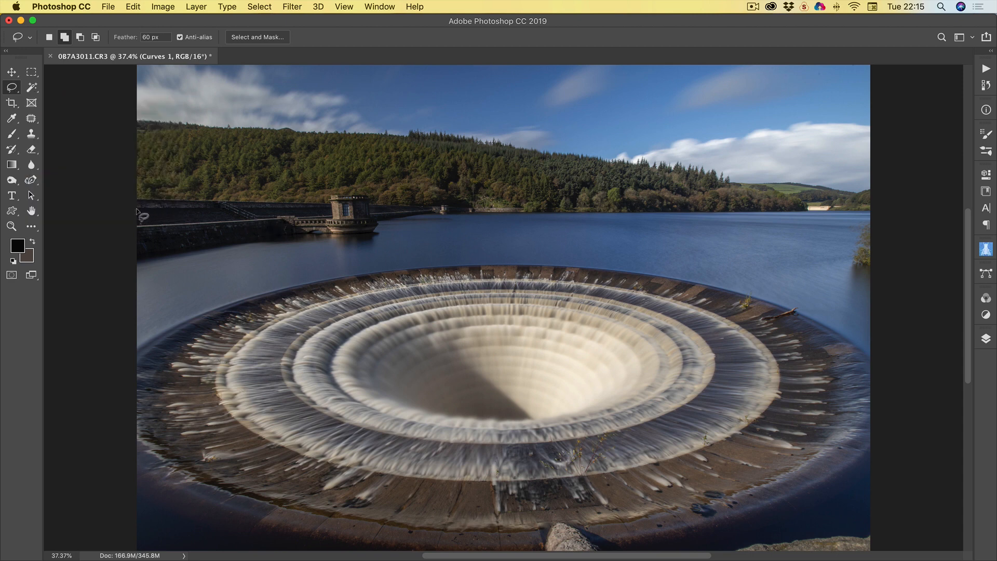
# - Lasso the dark dam wall from the photo's left edge to the tower with a 60 px feather, keeping add-to-selection mode
pyautogui.moveTo(136, 207)
pyautogui.mouseDown()
pyautogui.moveTo(332, 205)
pyautogui.moveTo(331, 217)
pyautogui.moveTo(297, 228)
pyautogui.moveTo(150, 256)
pyautogui.moveTo(76, 223)
pyautogui.mouseUp()
pyautogui.click(66, 33)
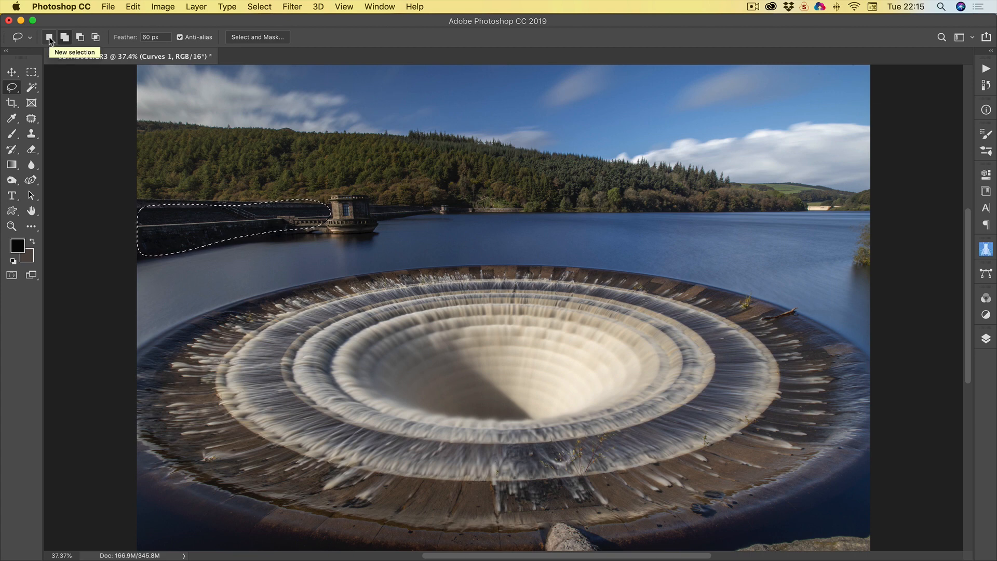
pyautogui.click(80, 38)
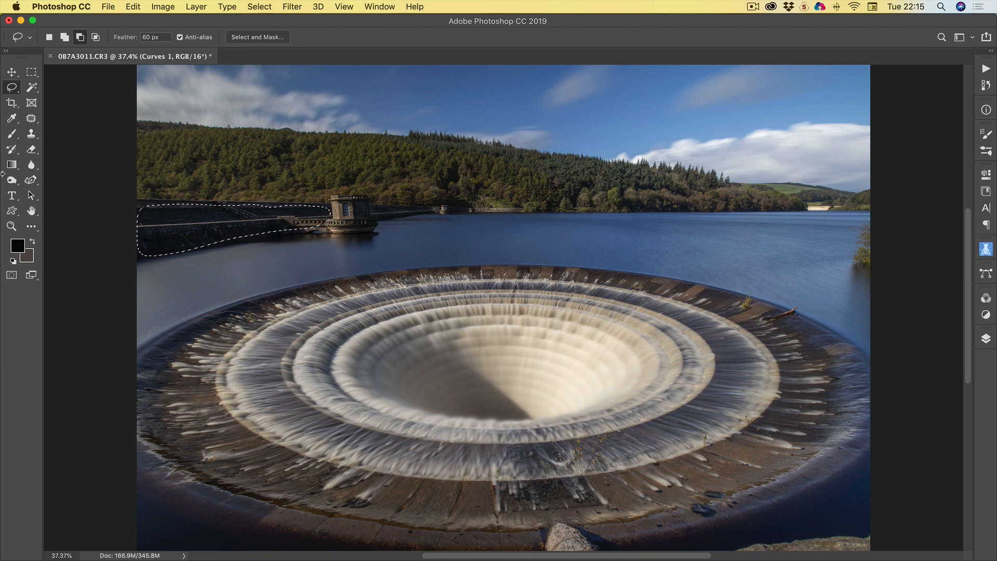
pyautogui.click(66, 39)
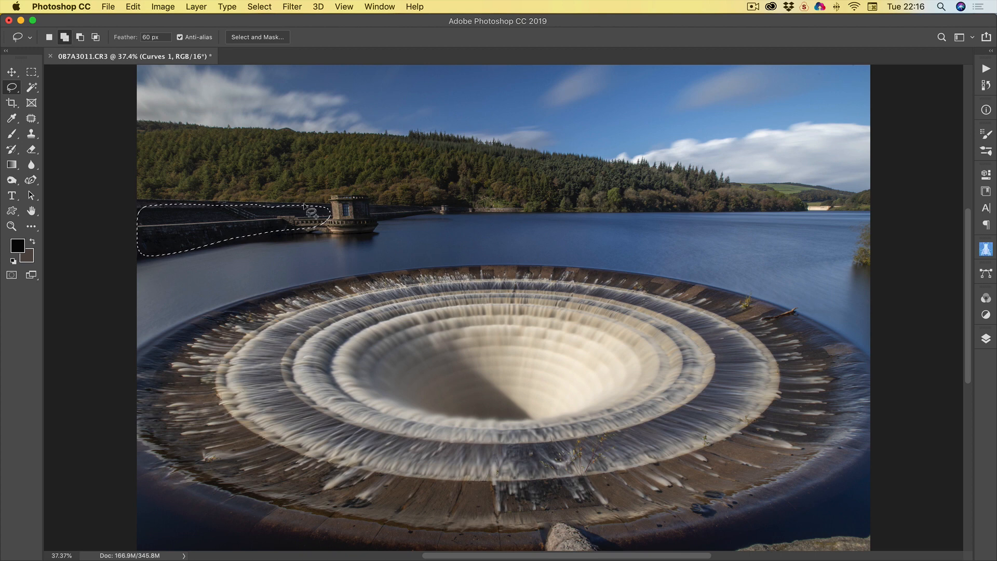
# - Add the distant stretches of dam wall beyond the tower to the selection, leaving the tower itself out
pyautogui.moveTo(312, 212)
pyautogui.mouseDown()
pyautogui.moveTo(434, 213)
pyautogui.moveTo(356, 231)
pyautogui.moveTo(328, 225)
pyautogui.mouseUp()
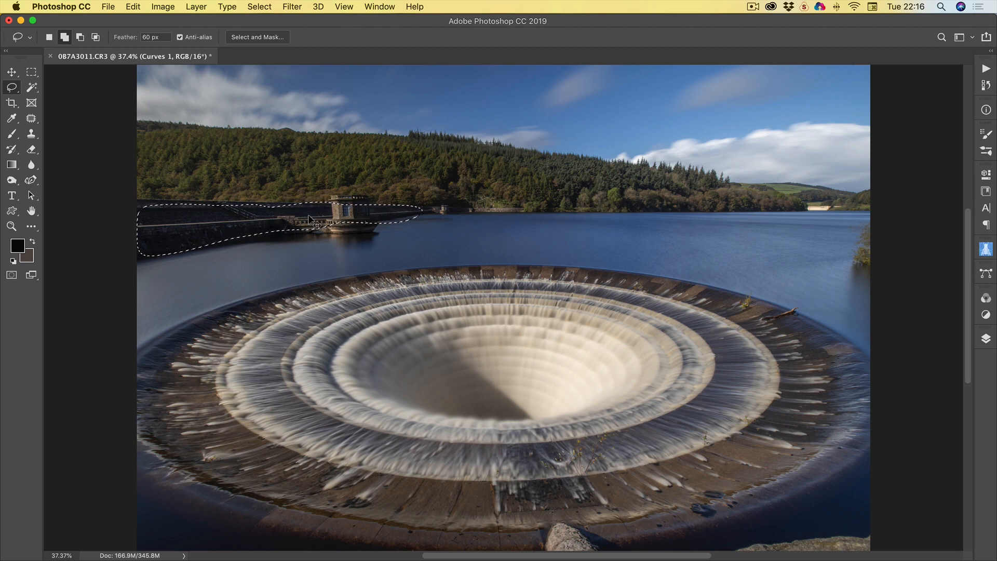
pyautogui.press('super+z')
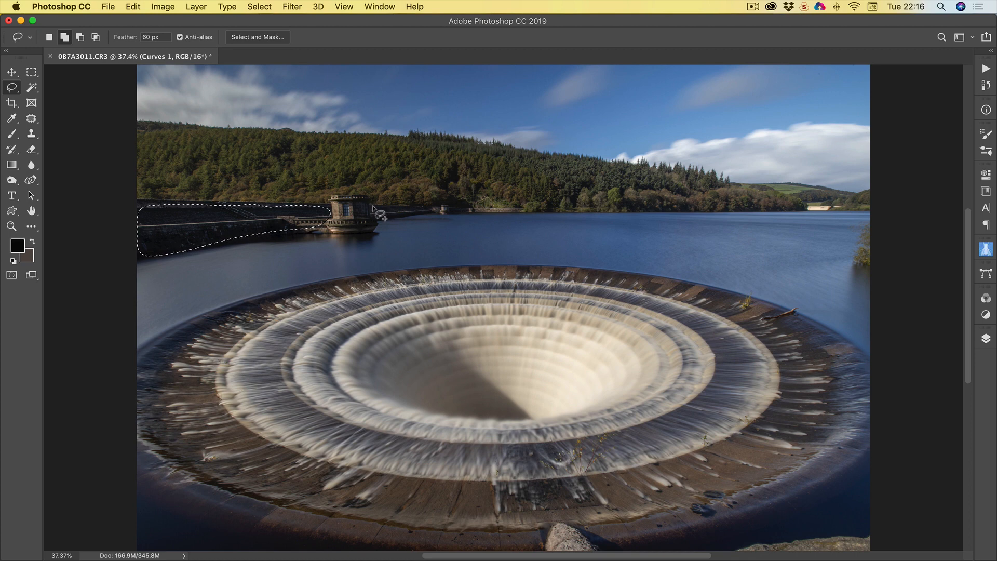
pyautogui.moveTo(372, 206)
pyautogui.mouseDown()
pyautogui.moveTo(475, 206)
pyautogui.moveTo(380, 220)
pyautogui.moveTo(371, 204)
pyautogui.mouseUp()
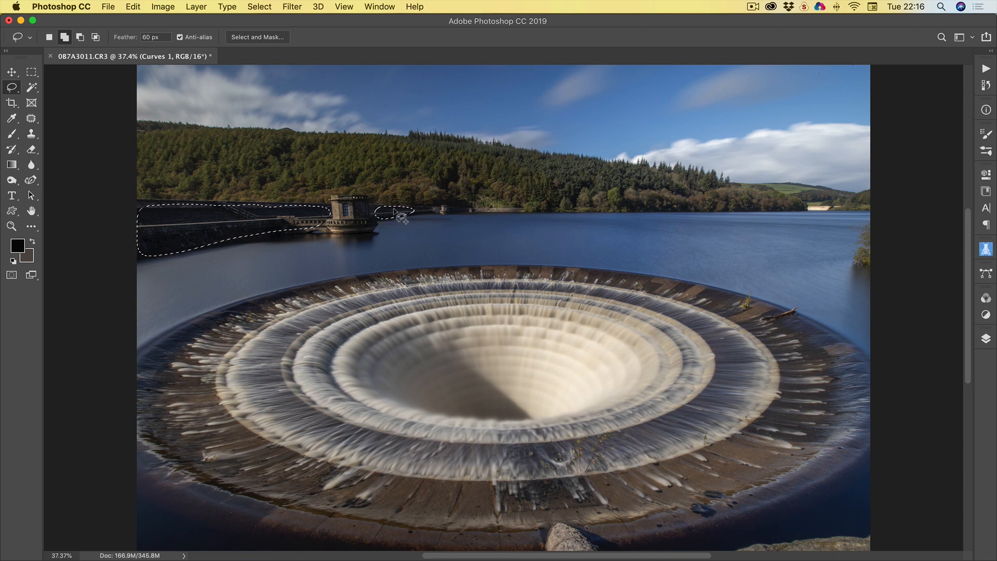
pyautogui.moveTo(415, 211)
pyautogui.mouseDown()
pyautogui.moveTo(475, 211)
pyautogui.moveTo(405, 211)
pyautogui.mouseUp()
pyautogui.moveTo(474, 209)
pyautogui.mouseDown()
pyautogui.moveTo(459, 210)
pyautogui.moveTo(472, 209)
pyautogui.mouseUp()
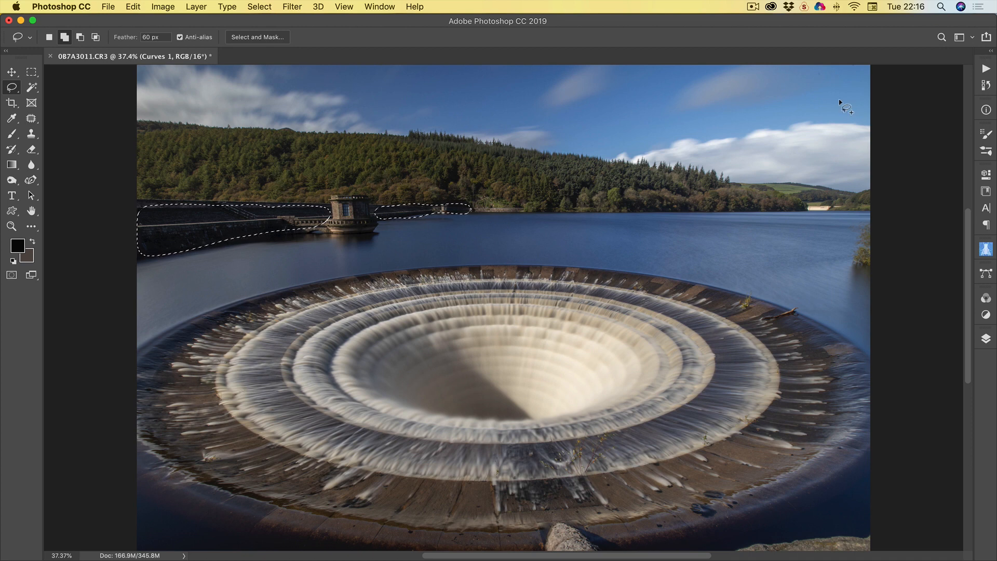
# - Add a Curves adjustment to the selected dam walls and brighten them to input 107, output 146
pyautogui.click(986, 314)
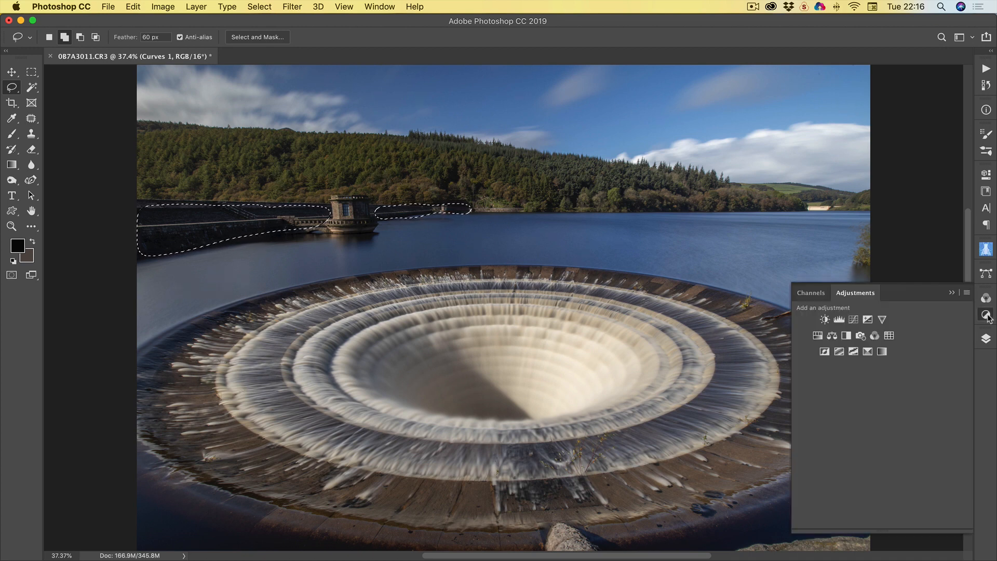
pyautogui.click(854, 319)
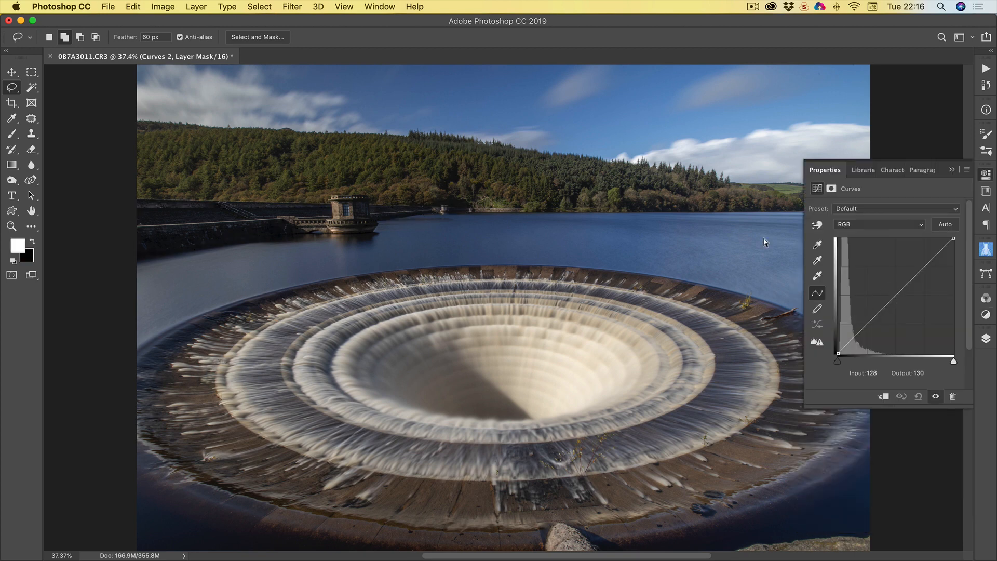
pyautogui.click(896, 296)
pyautogui.moveTo(896, 296); pyautogui.dragTo(887, 288)
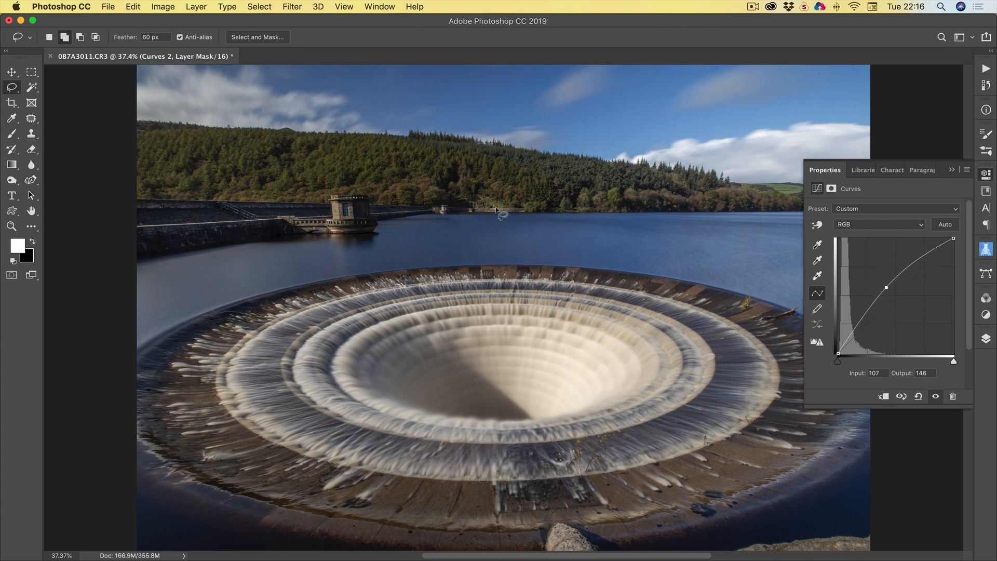
pyautogui.click(952, 170)
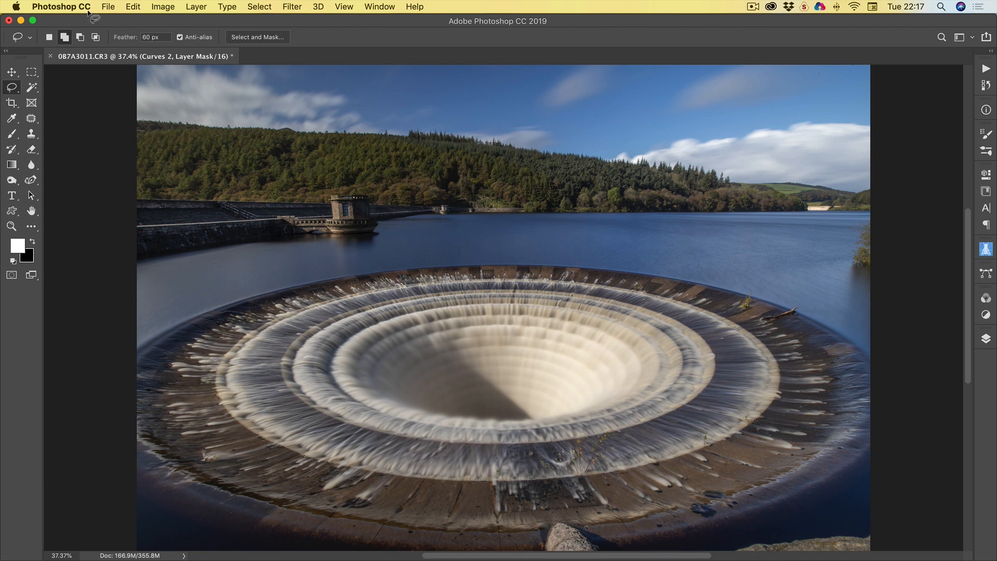
# - Set the lasso feather to 20 px and draw a selection around the tower on the dam
pyautogui.click(153, 37)
pyautogui.moveTo(151, 37); pyautogui.dragTo(110, 35)
pyautogui.write('2')
pyautogui.moveTo(352, 202)
pyautogui.mouseDown()
pyautogui.moveTo(355, 222)
pyautogui.moveTo(371, 230)
pyautogui.moveTo(365, 197)
pyautogui.moveTo(353, 199)
pyautogui.mouseUp()
# - Add a Curves adjustment to the tower selection and brighten it slightly to input 125, output 134
pyautogui.click(987, 317)
pyautogui.click(854, 320)
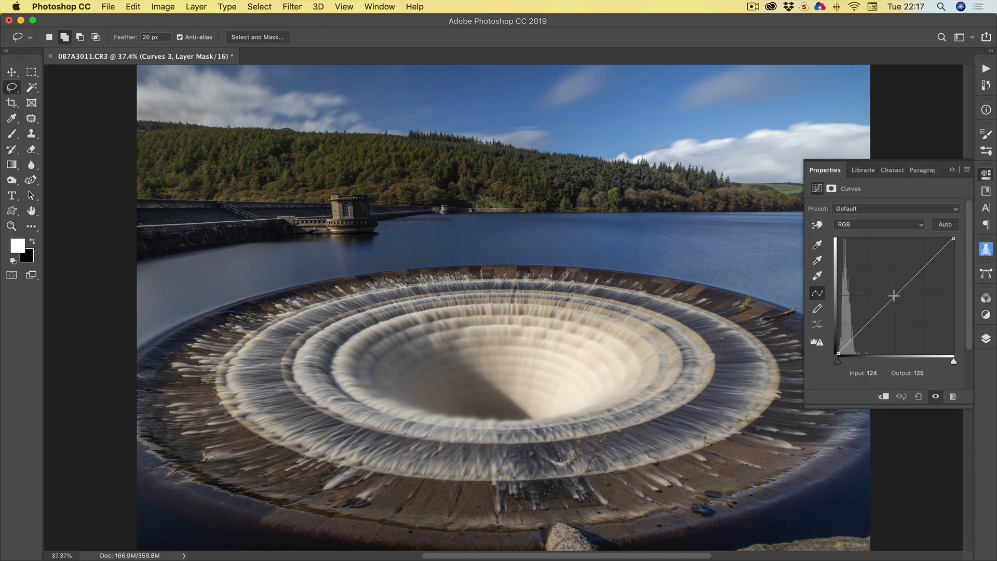
pyautogui.moveTo(894, 296)
pyautogui.mouseDown()
pyautogui.moveTo(886, 290)
pyautogui.moveTo(895, 292)
pyautogui.mouseUp()
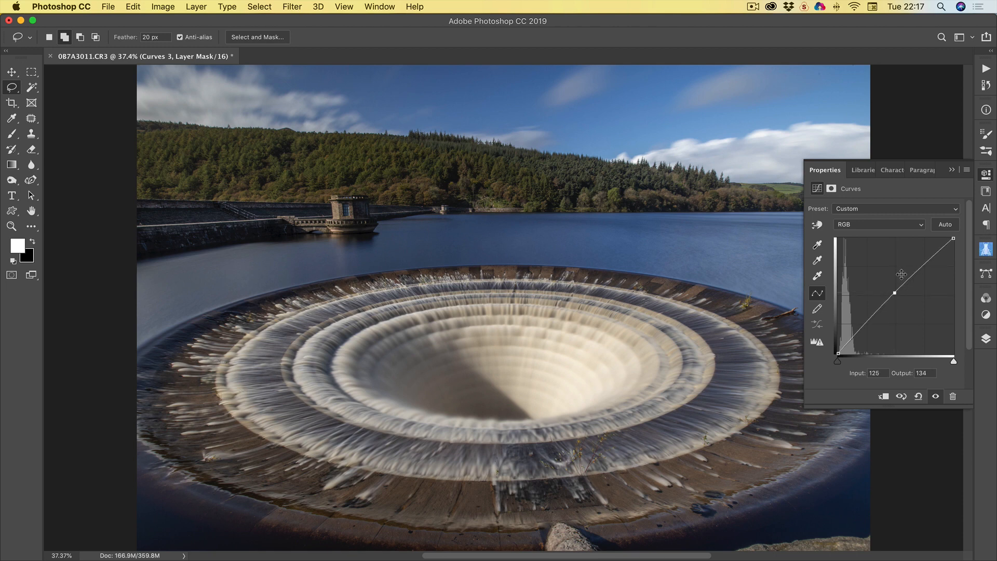
pyautogui.click(953, 171)
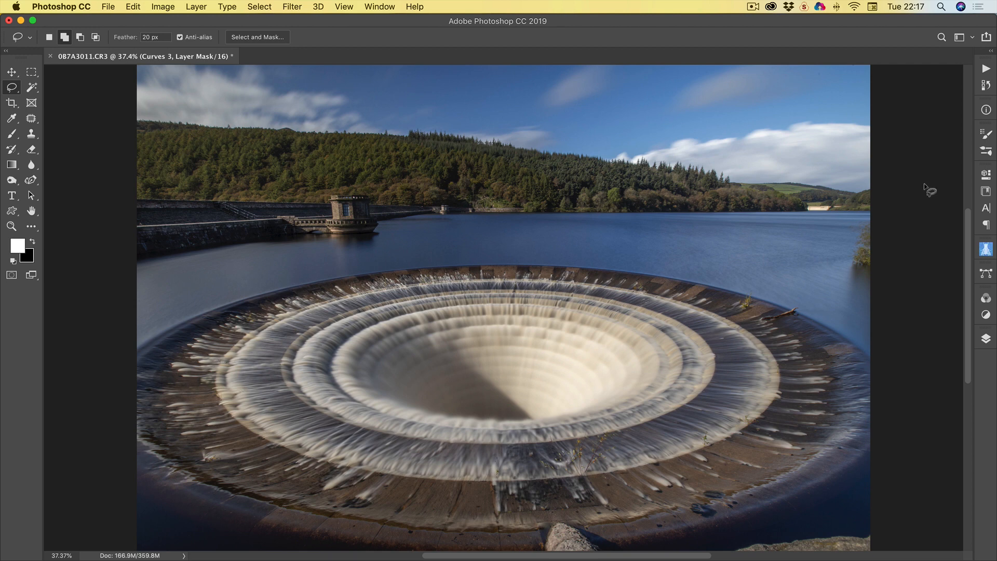
# - Compare each local adjustment by toggling the visibility of Curves 3, Curves 2 and Curves 1, leaving all three visible
pyautogui.click(986, 339)
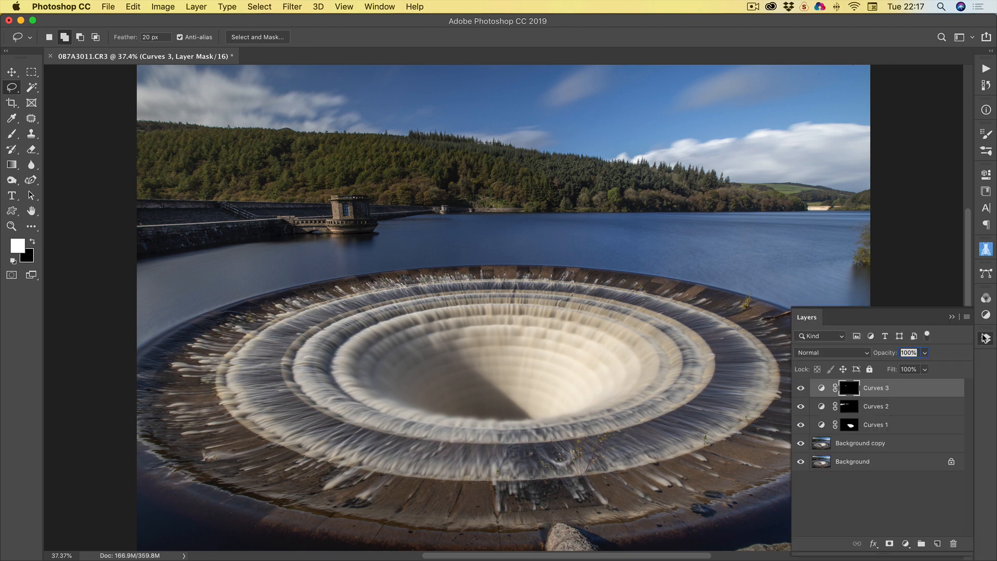
pyautogui.click(801, 389)
pyautogui.click(801, 389)
pyautogui.click(803, 389)
pyautogui.click(803, 390)
pyautogui.click(801, 407)
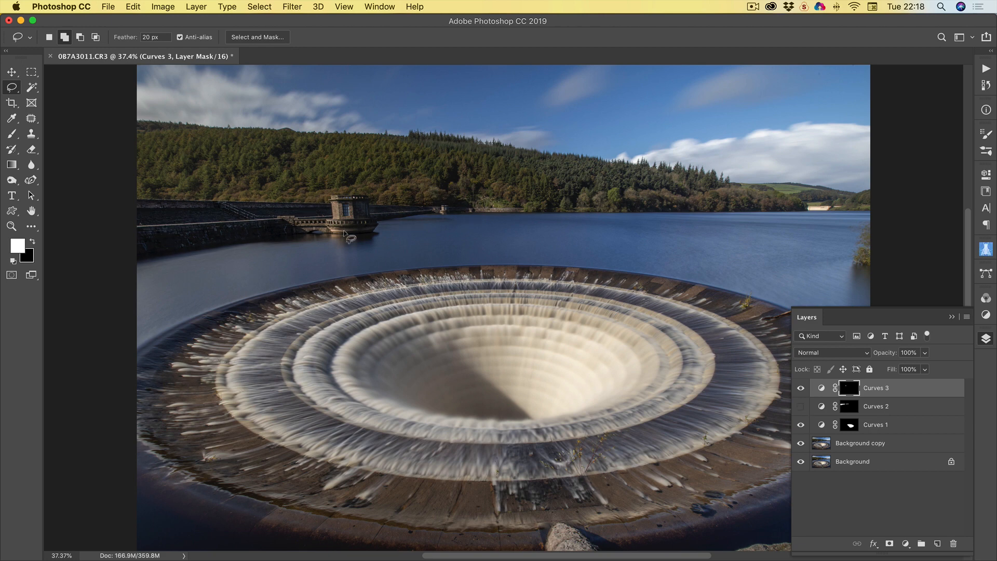
pyautogui.click(801, 407)
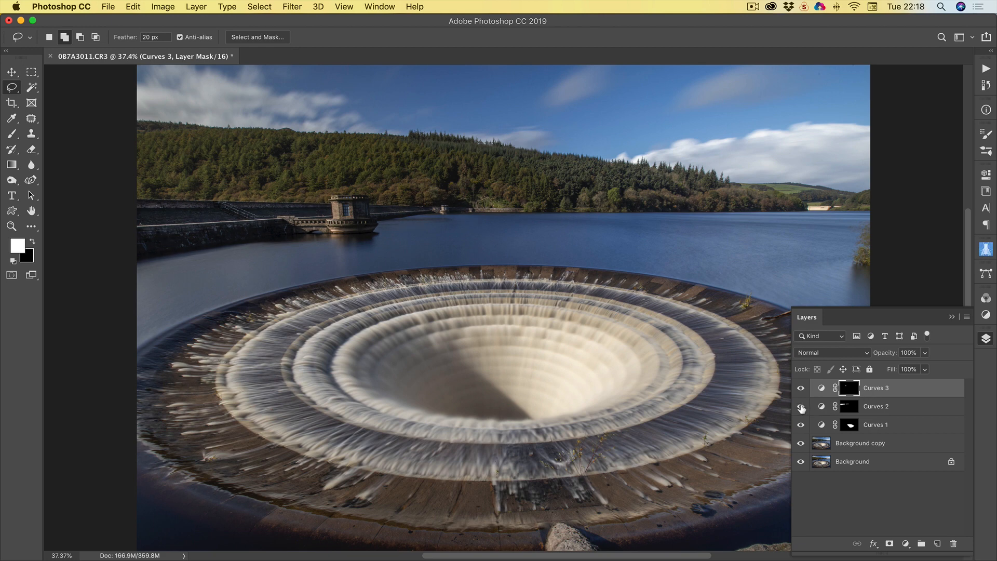
pyautogui.click(801, 425)
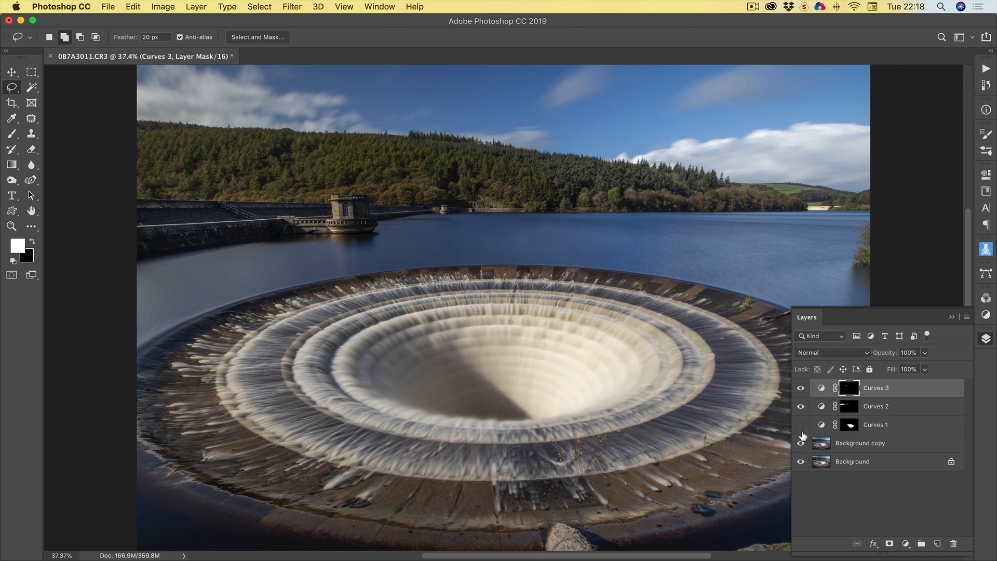
pyautogui.click(801, 425)
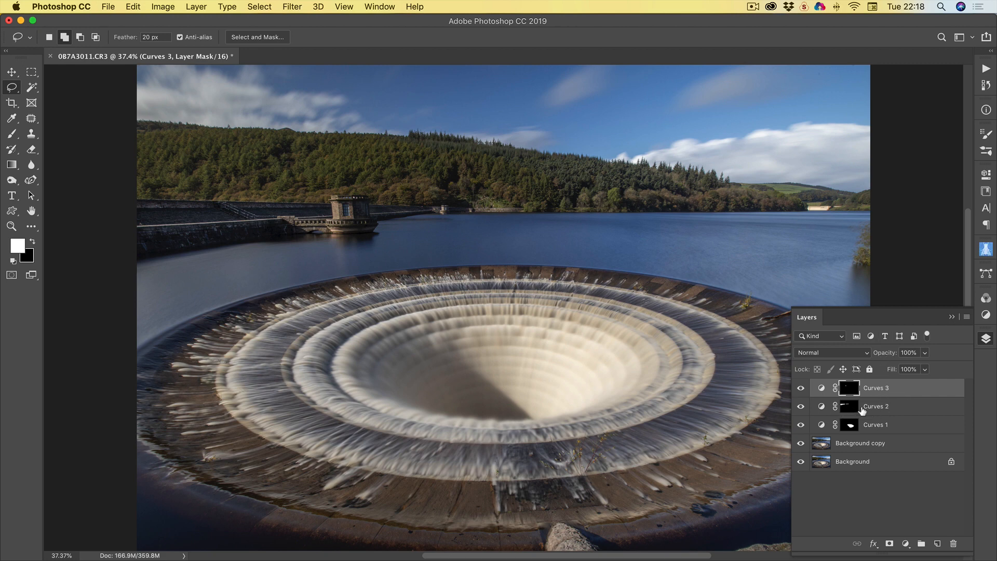
# - Try different opacities on the Curves 2 layer, down to 0%, and return it to 100%
pyautogui.click(886, 410)
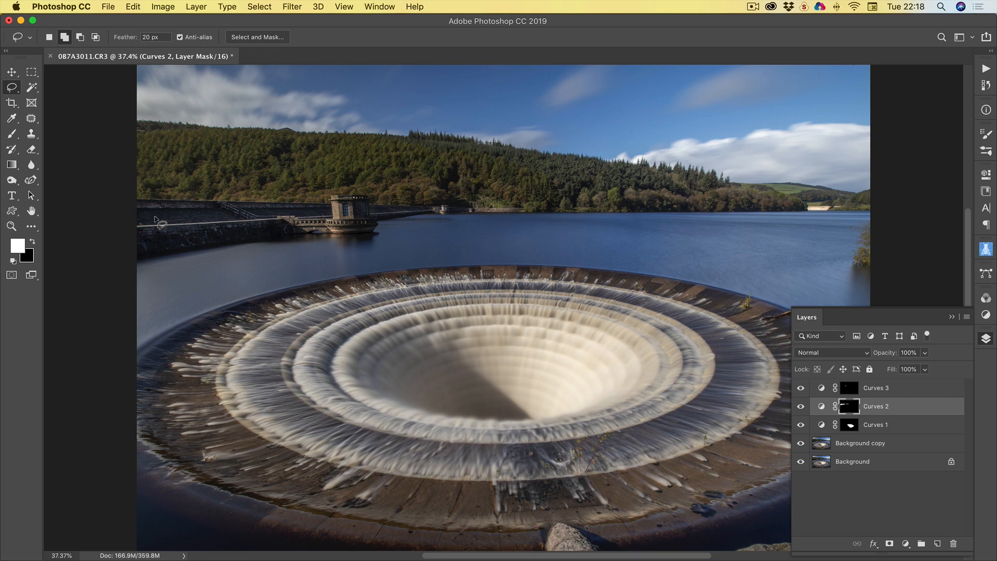
pyautogui.click(926, 353)
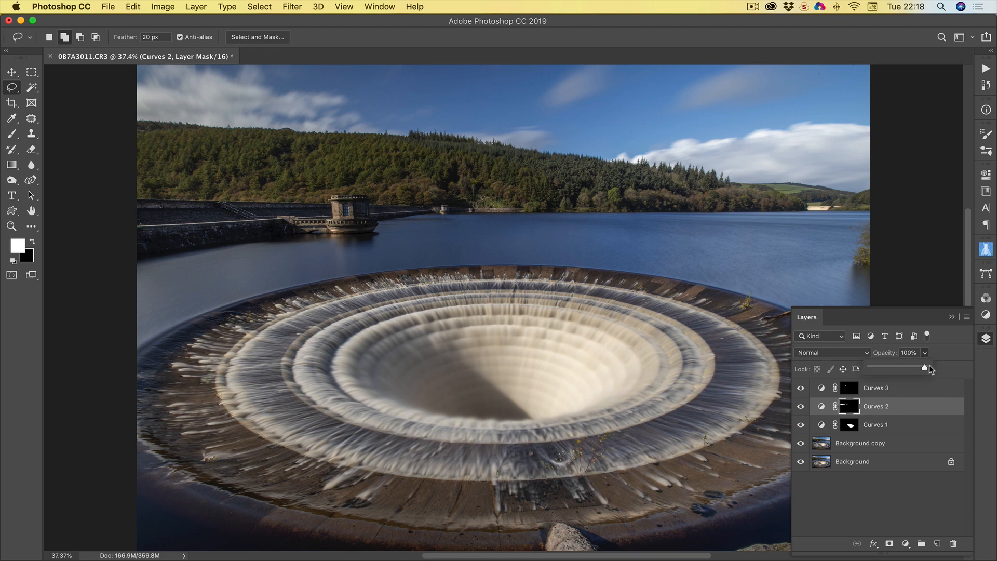
pyautogui.moveTo(925, 366); pyautogui.dragTo(931, 367)
pyautogui.moveTo(854, 370)
pyautogui.mouseDown()
pyautogui.moveTo(916, 367)
pyautogui.moveTo(869, 368)
pyautogui.mouseUp()
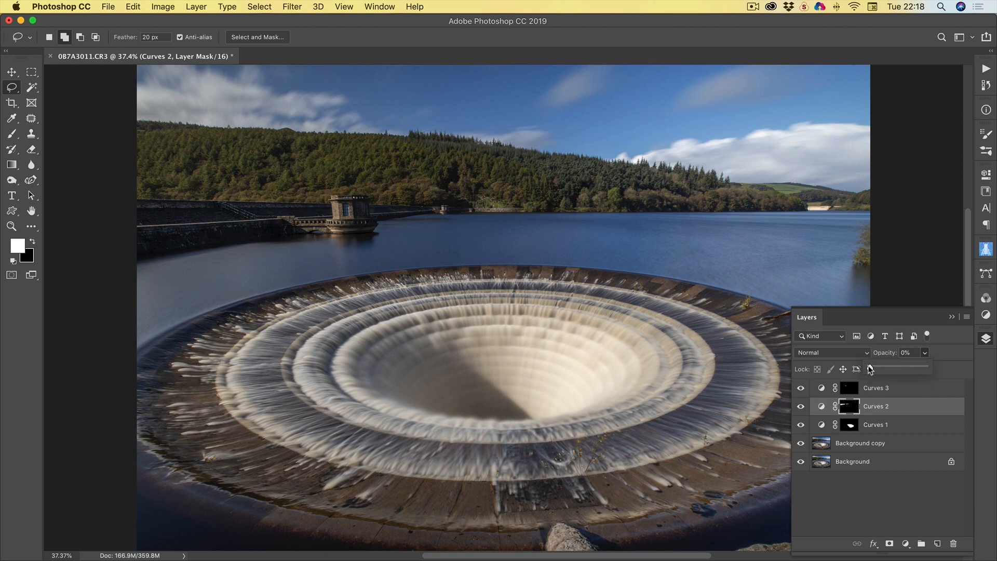
pyautogui.moveTo(902, 368); pyautogui.dragTo(990, 364)
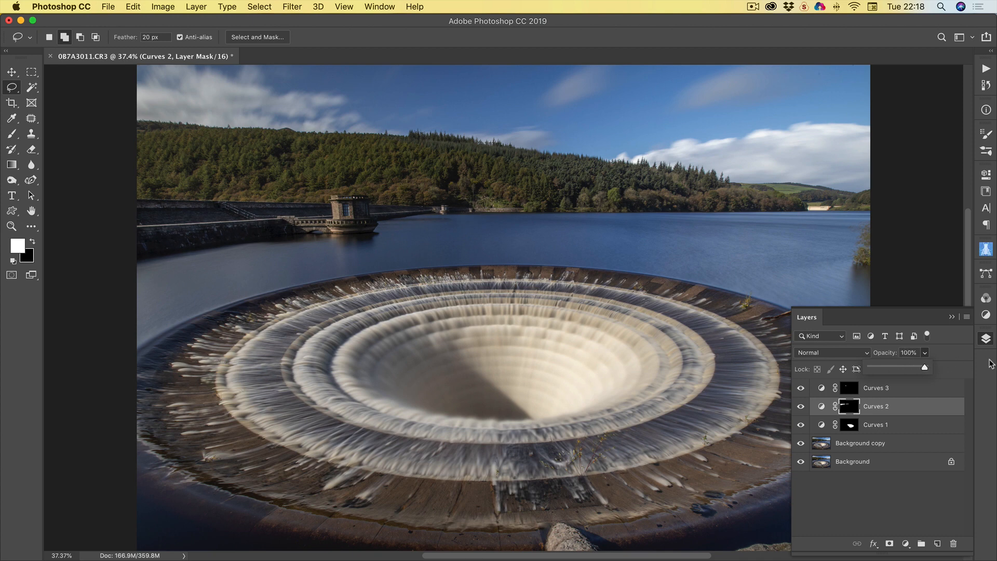
pyautogui.moveTo(883, 370); pyautogui.dragTo(927, 370)
pyautogui.click(951, 319)
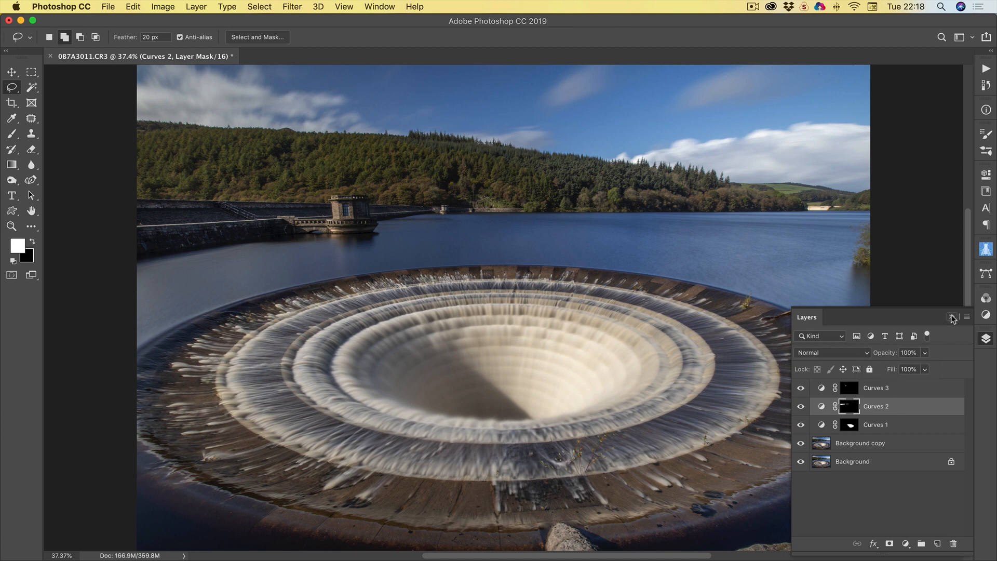
# - Flatten the image so the three Curves layers and the Background copy are merged into the Background
pyautogui.click(951, 317)
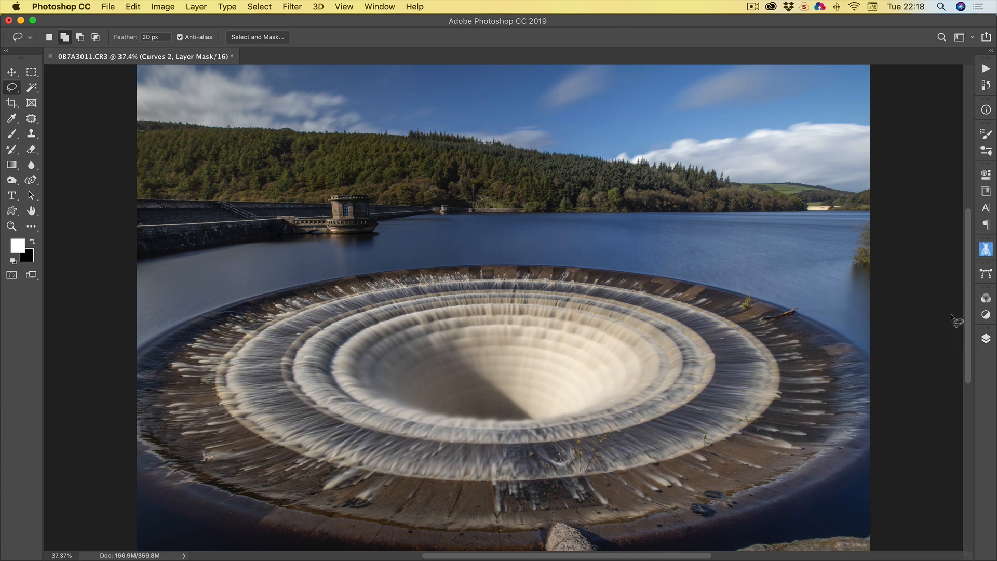
pyautogui.click(982, 338)
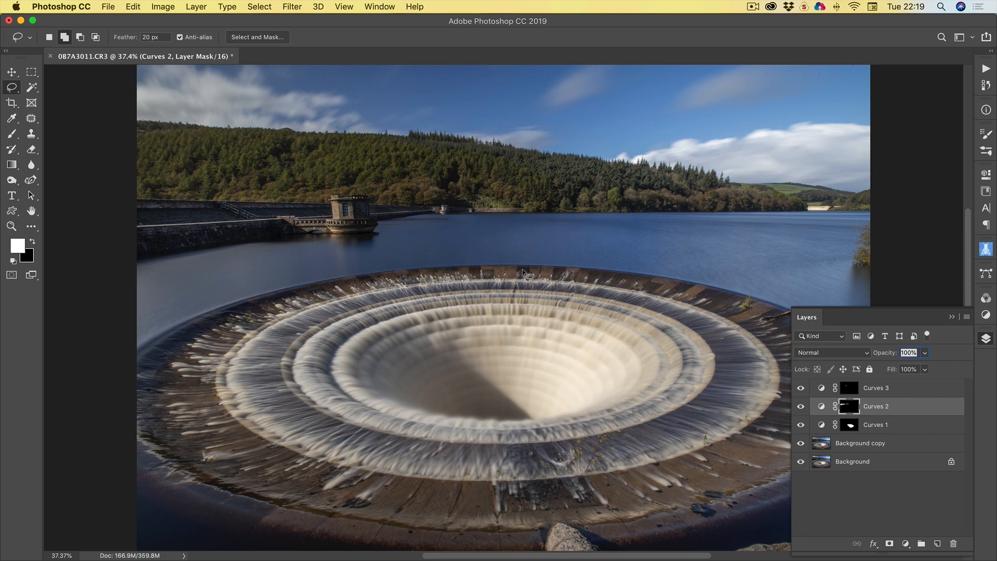
pyautogui.rightClick(909, 410)
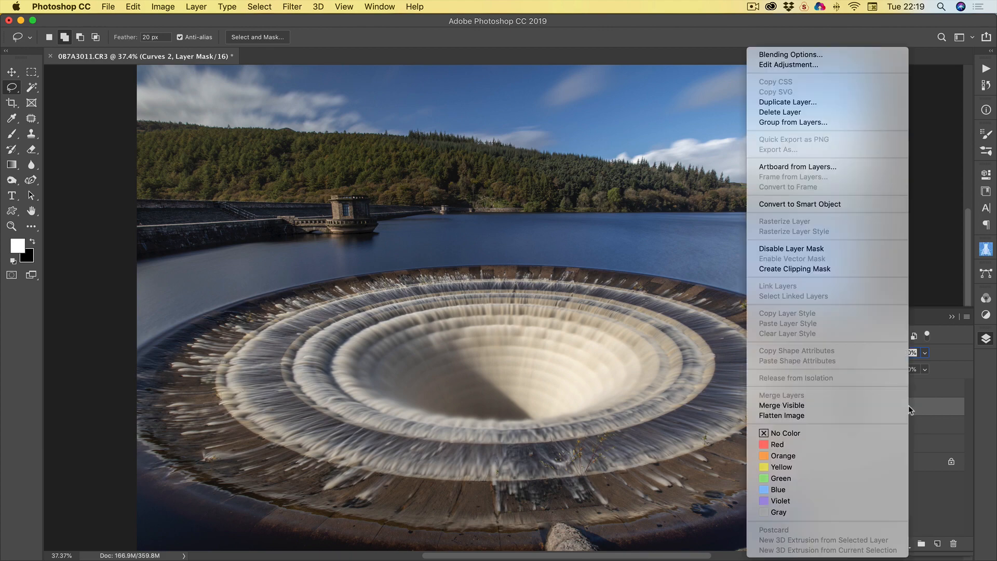
pyautogui.click(803, 415)
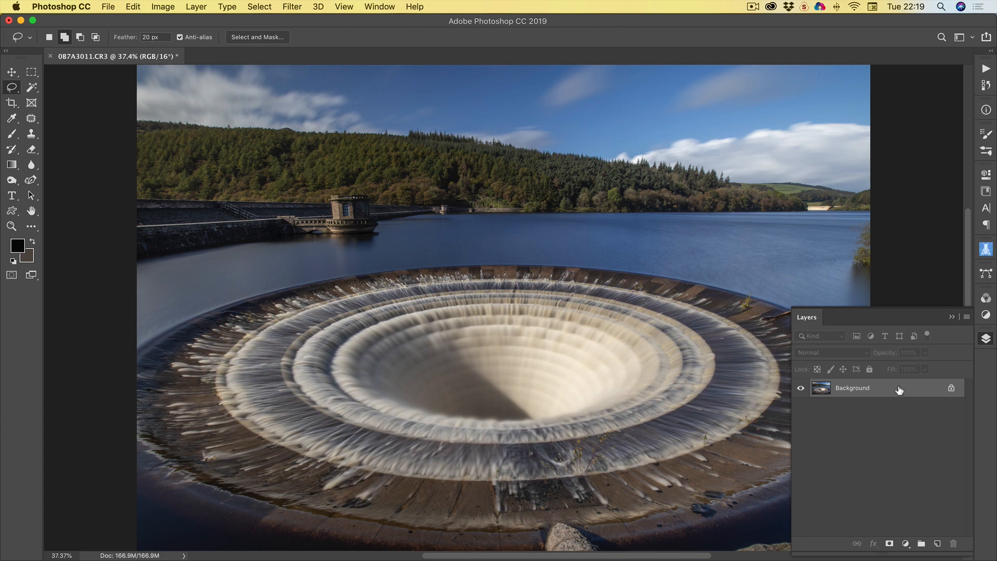
# - Duplicate the flattened Background layer, keeping the default copy name
pyautogui.rightClick(864, 388)
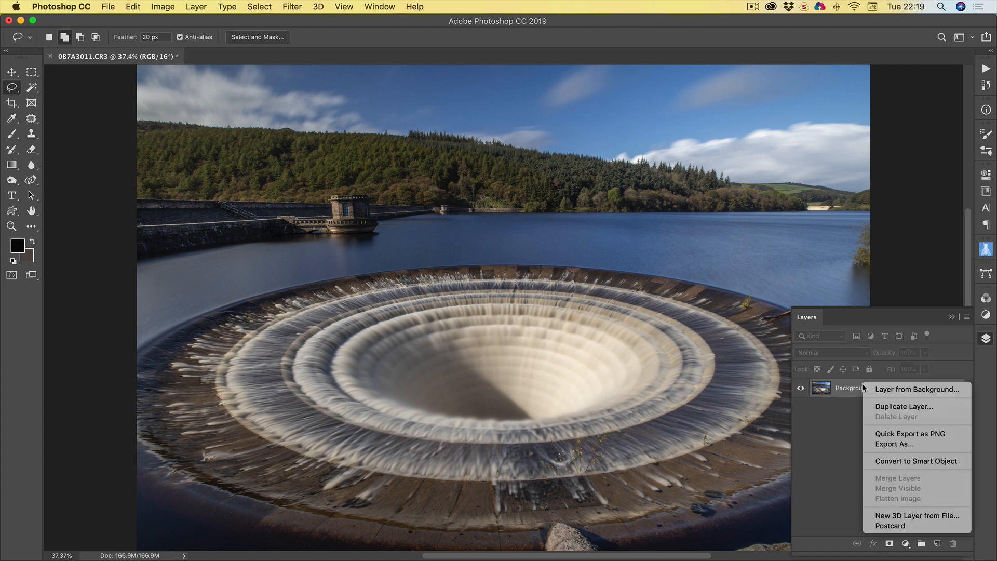
pyautogui.click(904, 406)
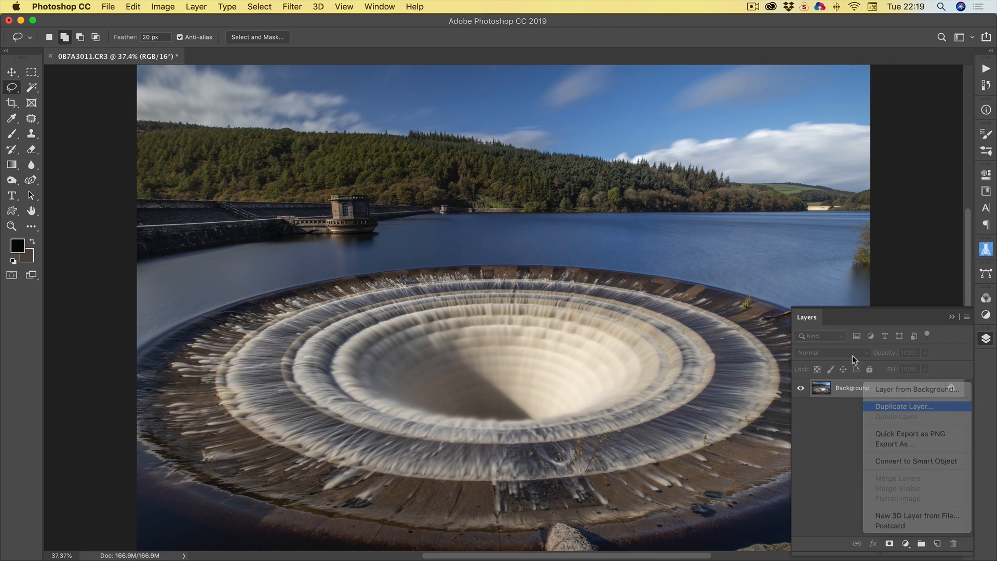
pyautogui.click(718, 271)
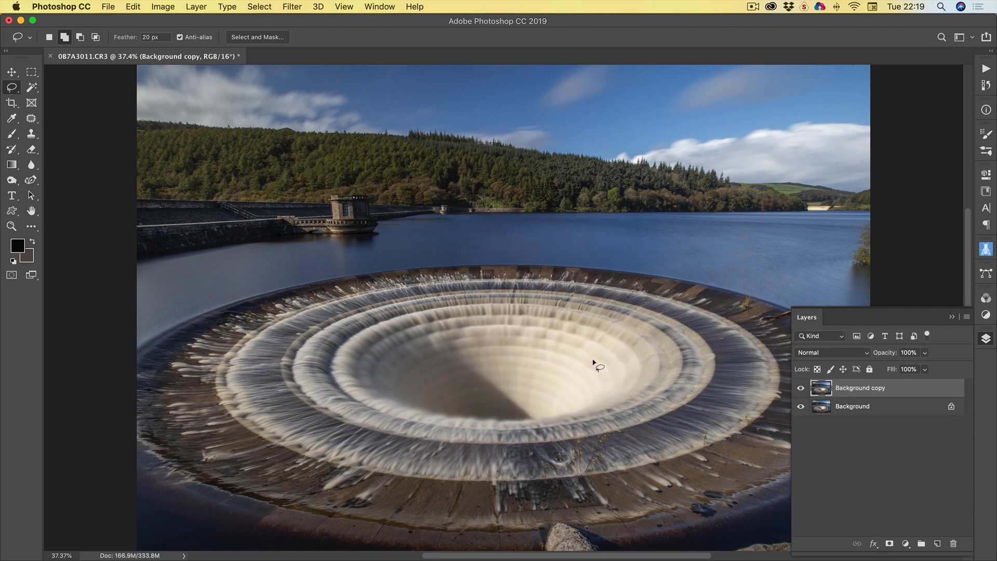
pyautogui.click(953, 318)
# - Use the Patch tool in Source mode to replace the stone ledge in the photo's bottom-right corner with dark water, then deselect
pyautogui.scroll(-5, 850, 452)
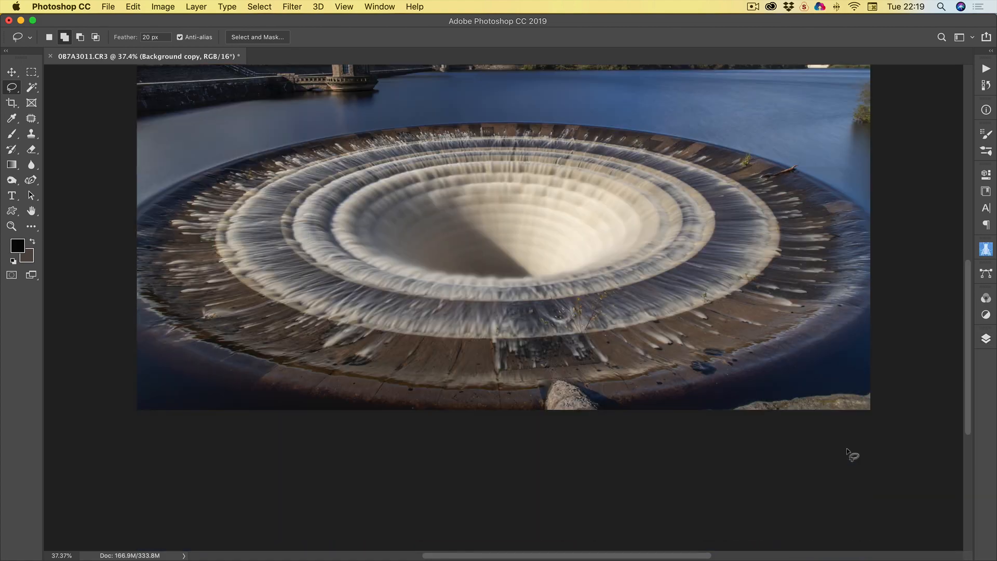
pyautogui.scroll(-5, 848, 451)
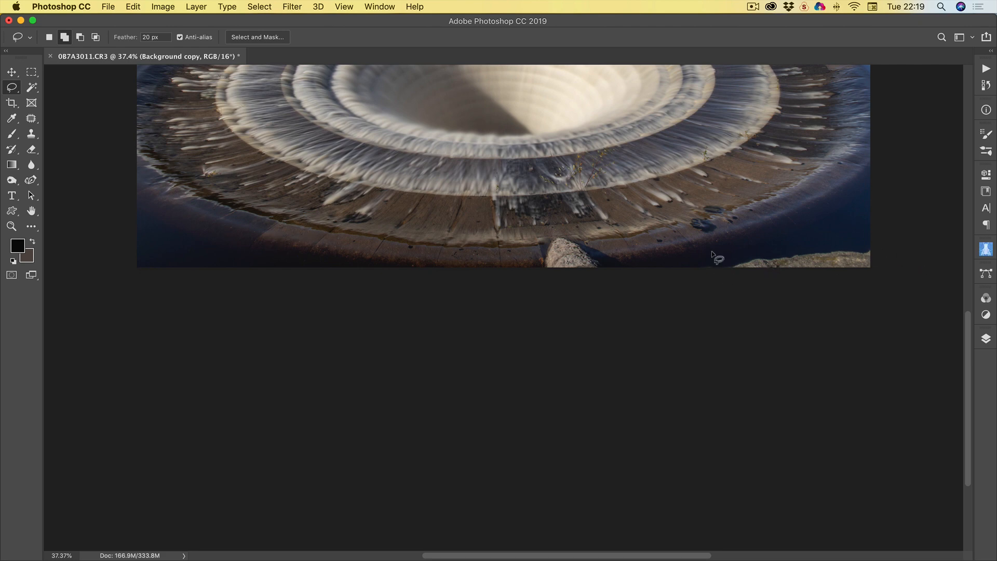
pyautogui.scroll(1, 738, 301)
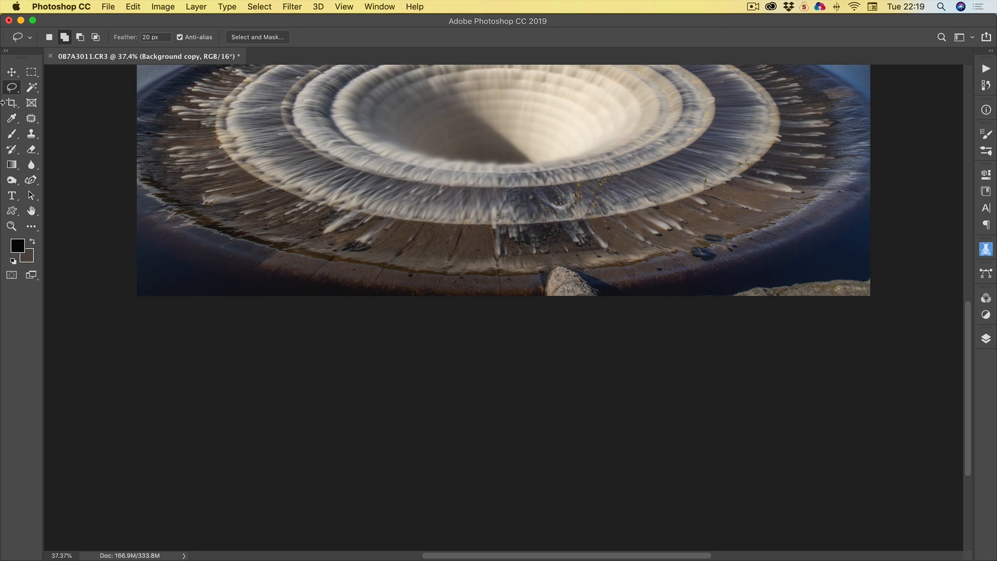
pyautogui.click(33, 119)
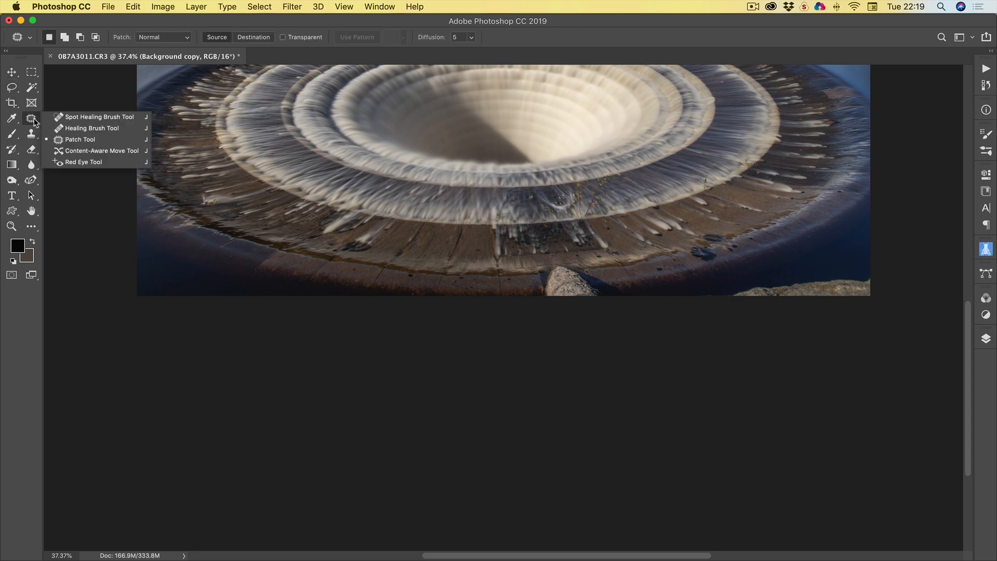
pyautogui.click(74, 118)
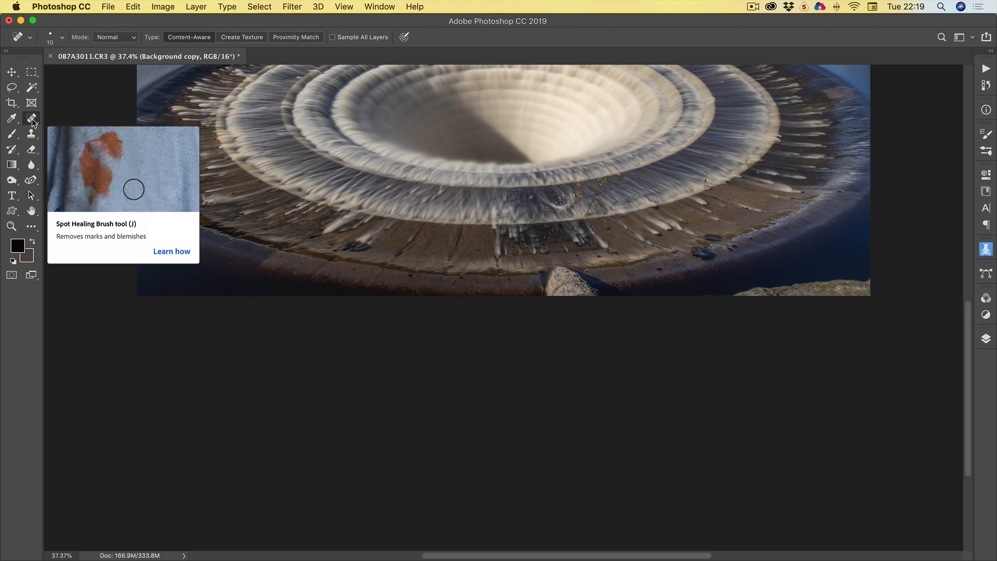
pyautogui.click(33, 120)
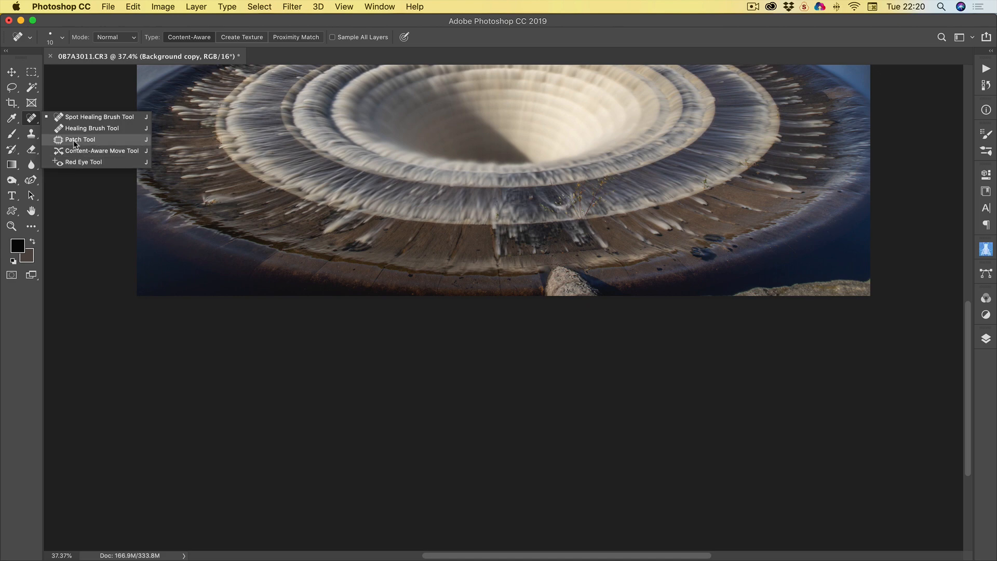
pyautogui.click(74, 141)
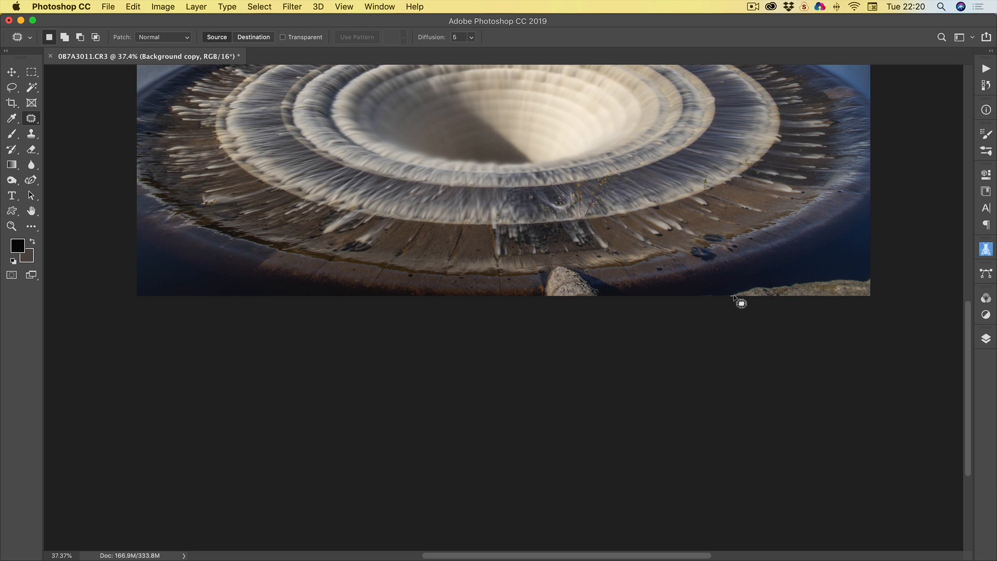
pyautogui.moveTo(736, 294)
pyautogui.mouseDown()
pyautogui.moveTo(763, 282)
pyautogui.moveTo(868, 277)
pyautogui.moveTo(885, 295)
pyautogui.moveTo(877, 307)
pyautogui.moveTo(726, 315)
pyautogui.moveTo(771, 323)
pyautogui.mouseUp()
pyautogui.moveTo(803, 275)
pyautogui.mouseDown()
pyautogui.moveTo(800, 264)
pyautogui.moveTo(807, 269)
pyautogui.mouseUp()
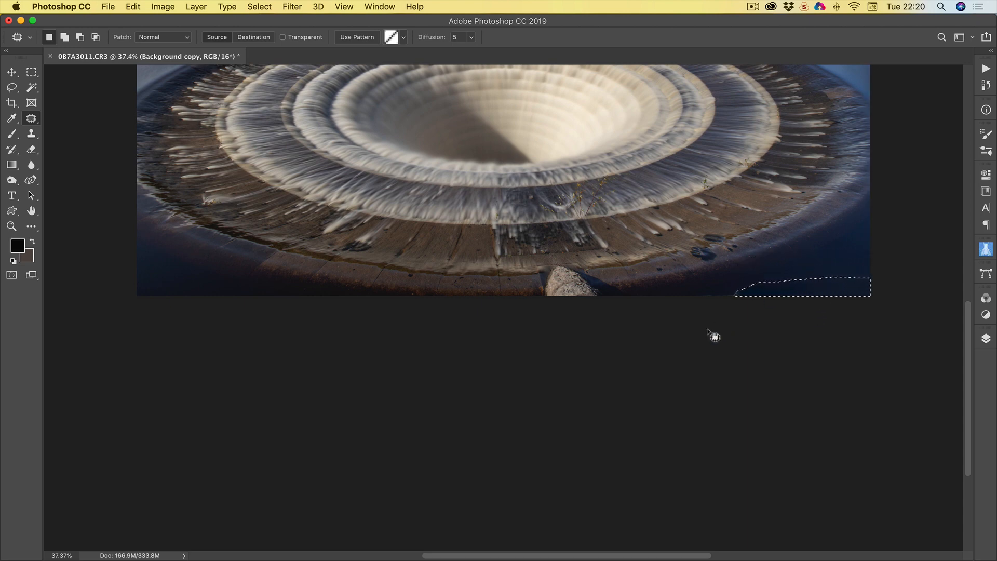
pyautogui.rightClick(807, 244)
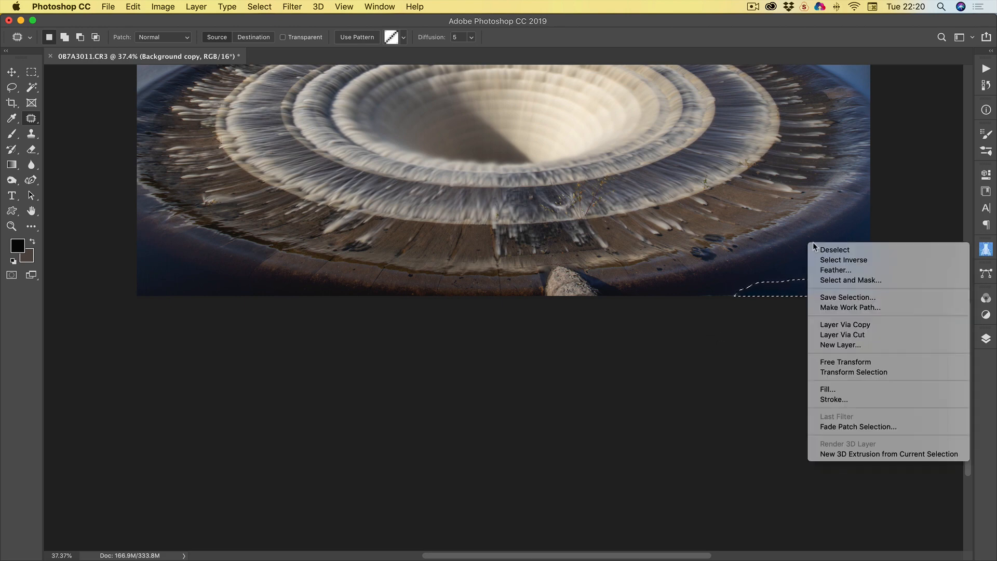
pyautogui.click(821, 247)
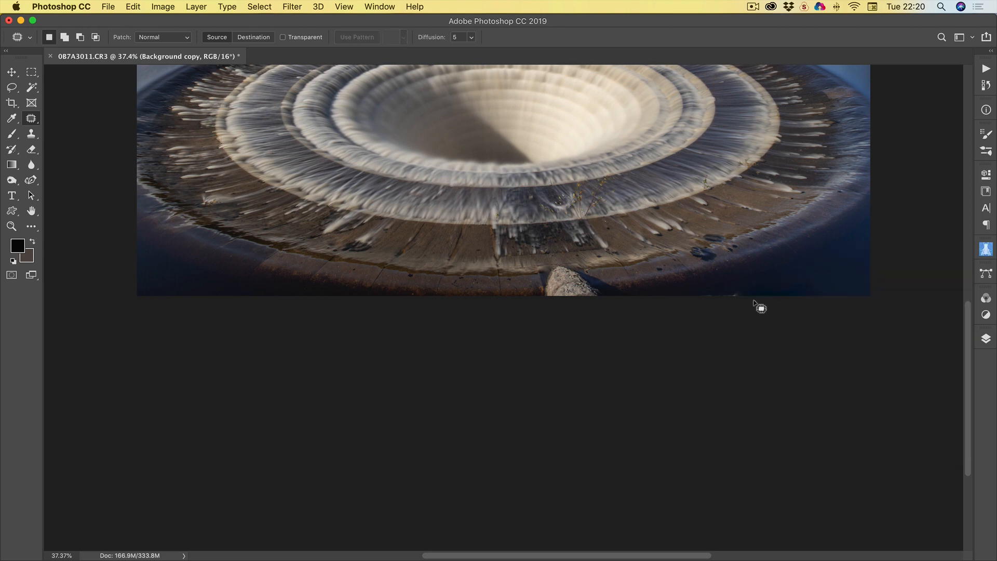
# - Patch the two small leftover marks along the photo's bottom edge, right of the rock, with clean water and deselect after each
pyautogui.moveTo(739, 291)
pyautogui.mouseDown()
pyautogui.moveTo(700, 296)
pyautogui.moveTo(742, 305)
pyautogui.moveTo(749, 299)
pyautogui.moveTo(723, 297)
pyautogui.moveTo(772, 297)
pyautogui.mouseUp()
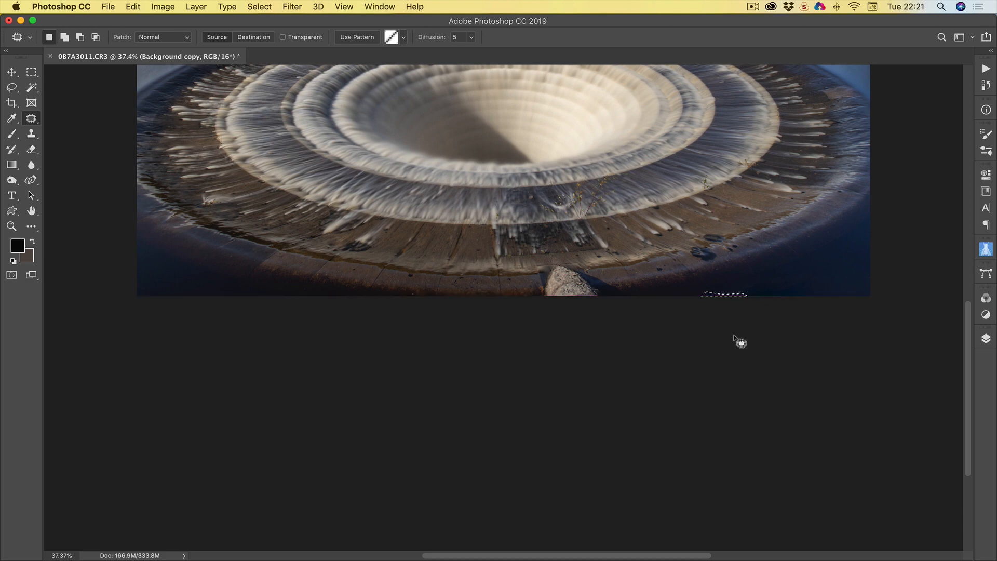
pyautogui.rightClick(786, 275)
pyautogui.click(826, 281)
pyautogui.scroll(6, 419, 364)
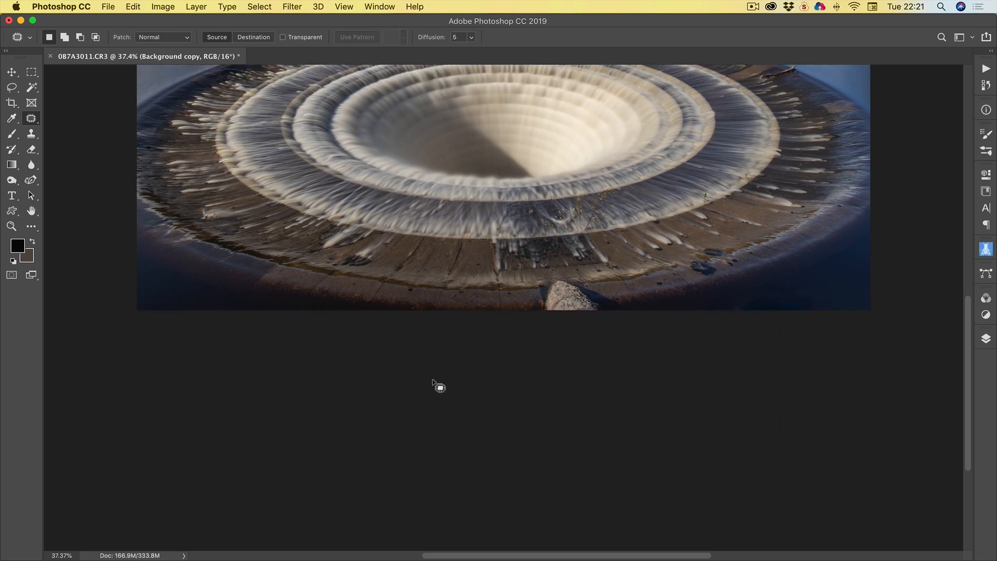
pyautogui.scroll(-1, 412, 385)
pyautogui.scroll(1, 410, 385)
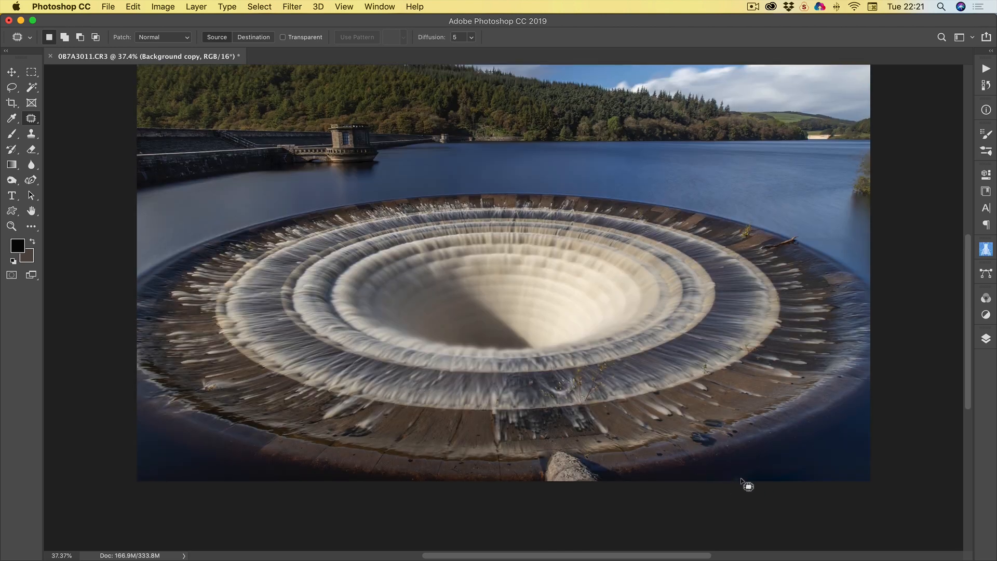
pyautogui.moveTo(733, 482); pyautogui.dragTo(798, 473)
pyautogui.rightClick(753, 443)
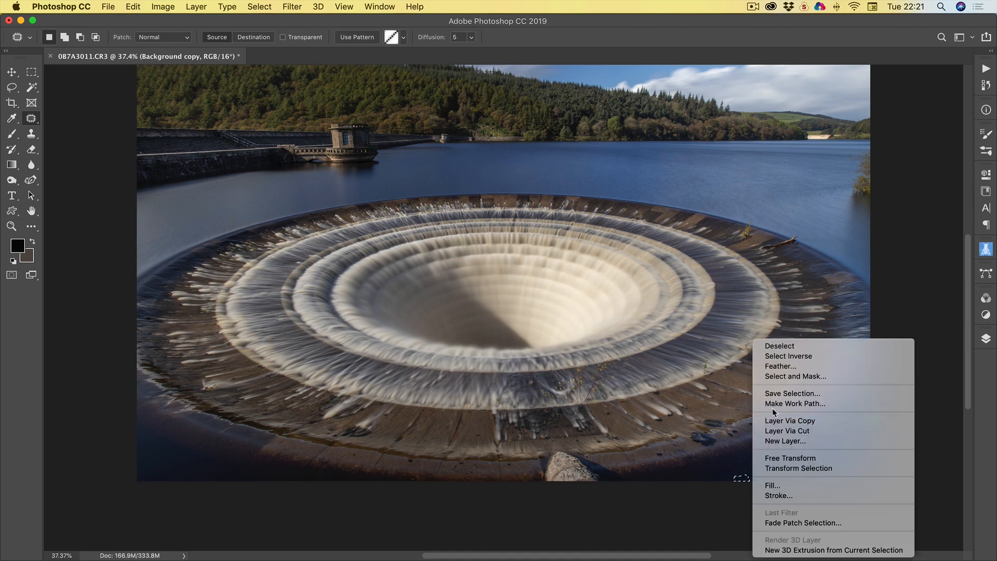
pyautogui.click(780, 346)
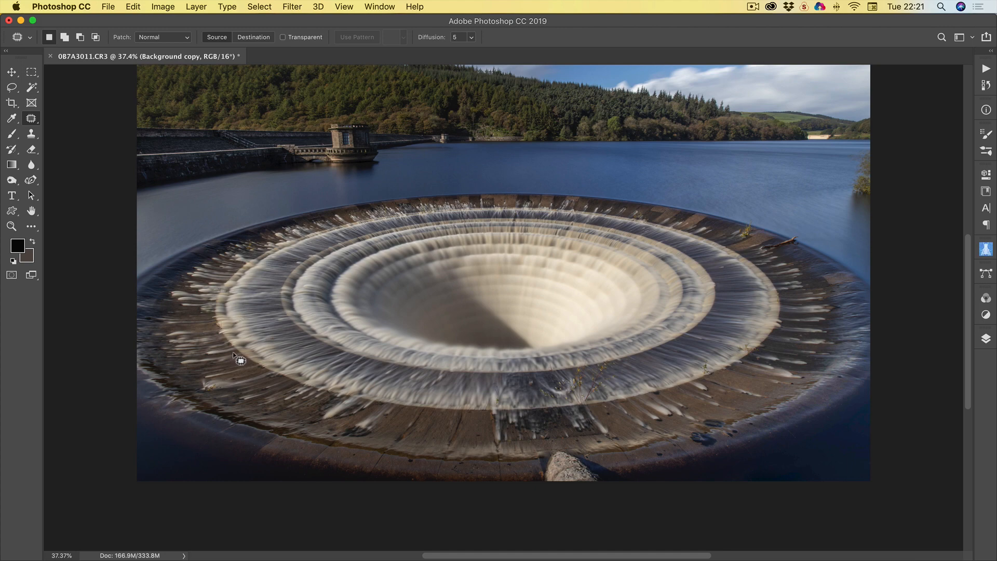
# - Flatten the patched Background copy and the Background into a single layer
pyautogui.scroll(3, 270, 369)
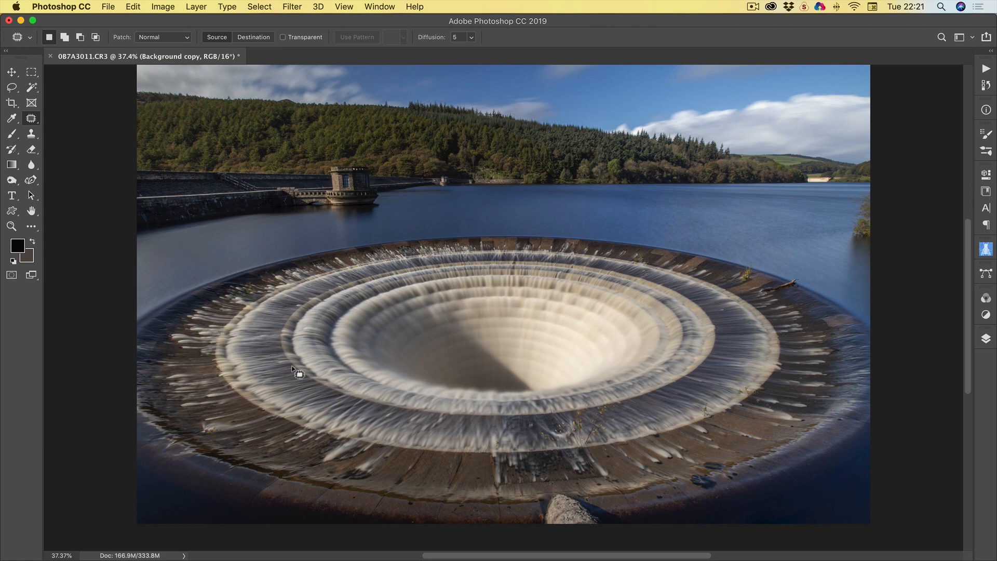
pyautogui.click(986, 339)
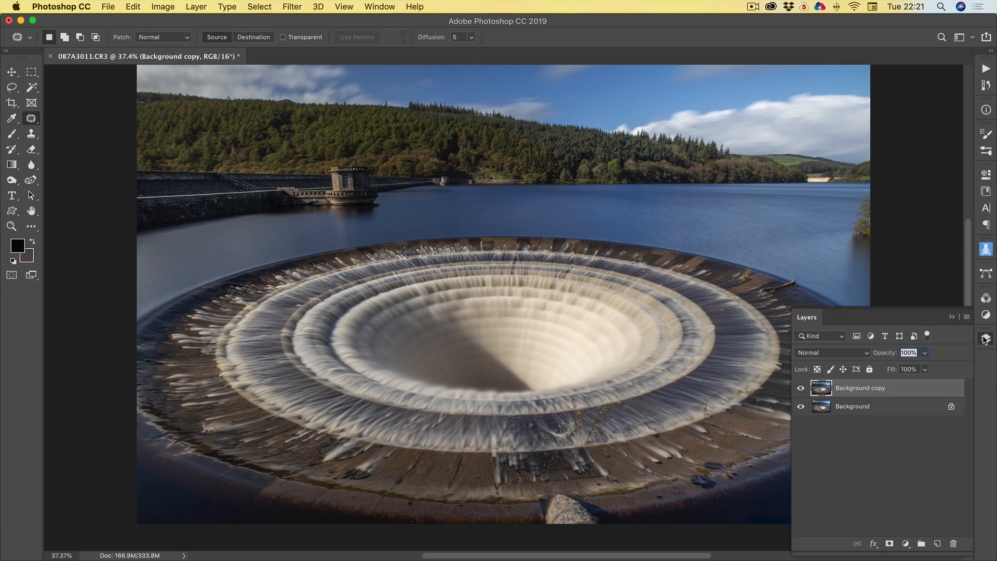
pyautogui.rightClick(867, 398)
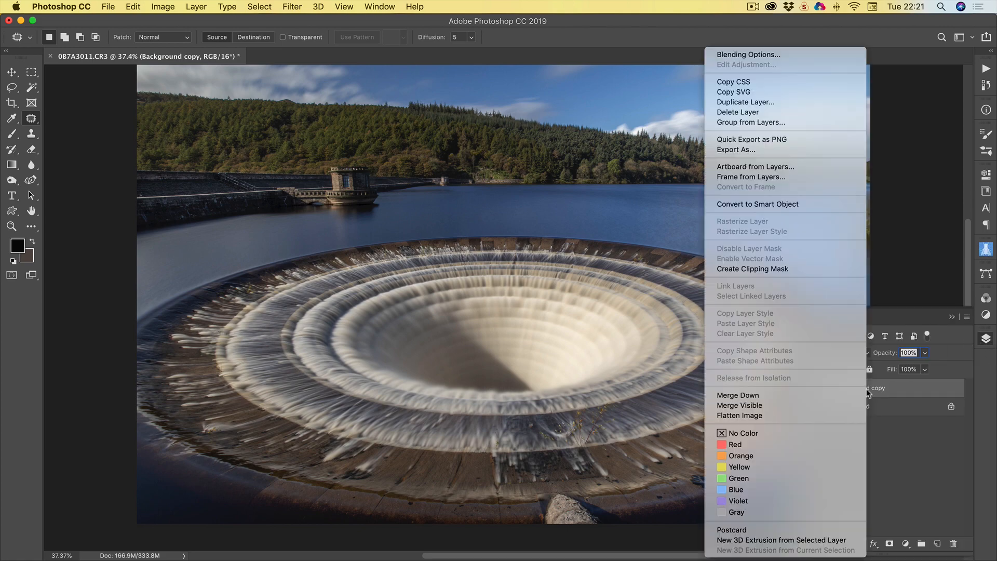
pyautogui.click(732, 416)
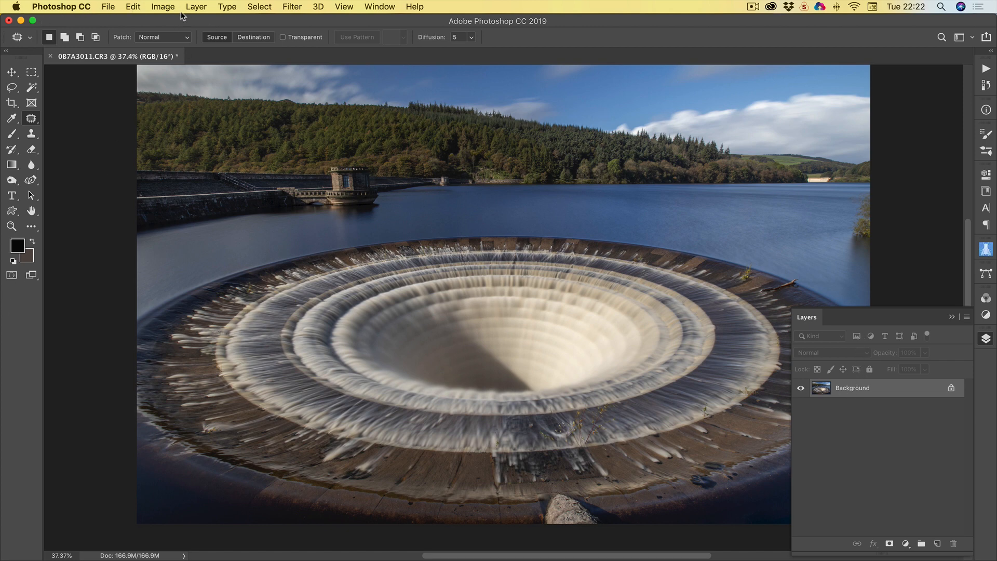
# - Convert the image's colour profile to sRGB IEC61966-2.1, keeping the Adobe (ACE) engine, Relative Colorimetric intent and black point compensation
pyautogui.click(134, 11)
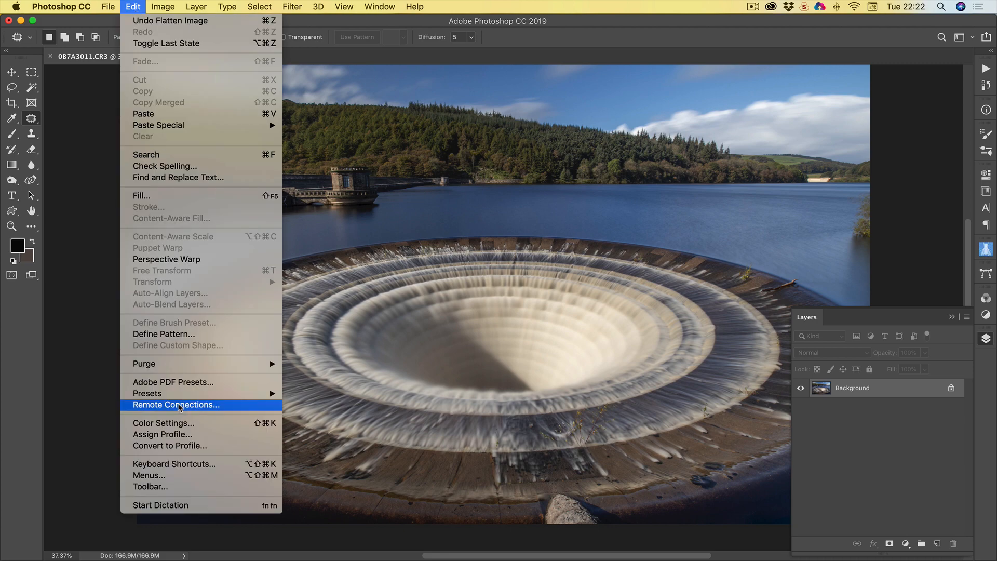
pyautogui.click(173, 446)
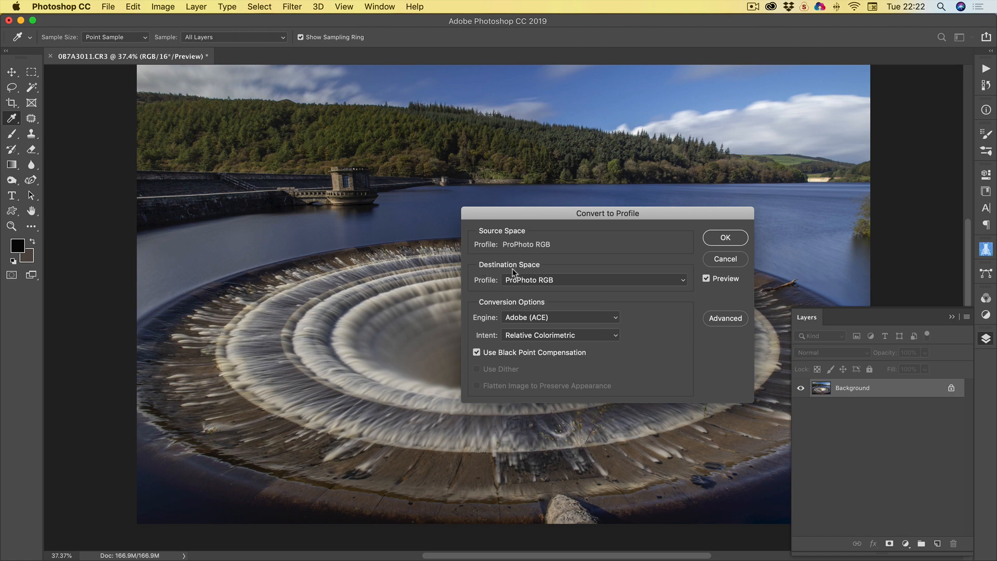
pyautogui.click(646, 283)
pyautogui.click(589, 292)
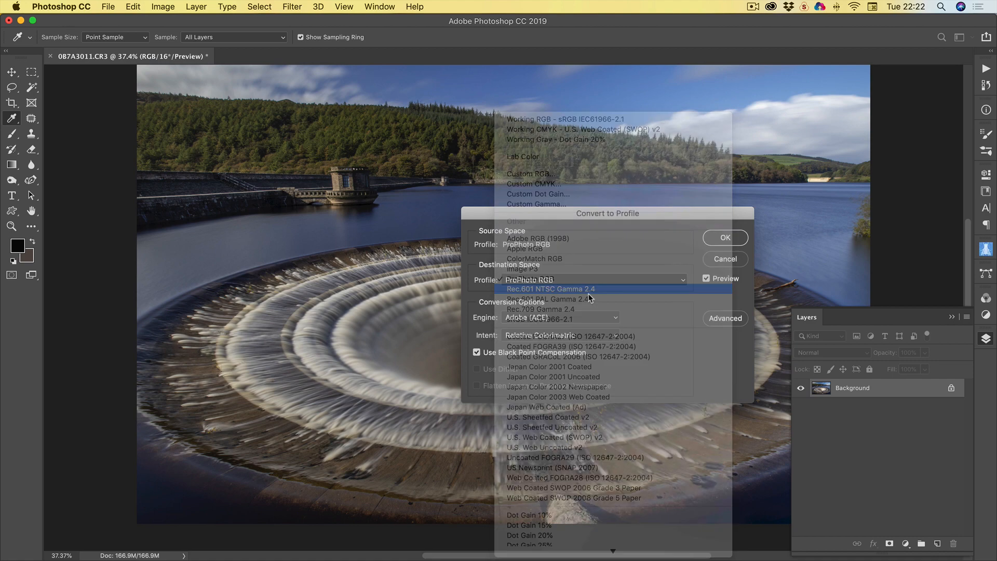
pyautogui.click(599, 283)
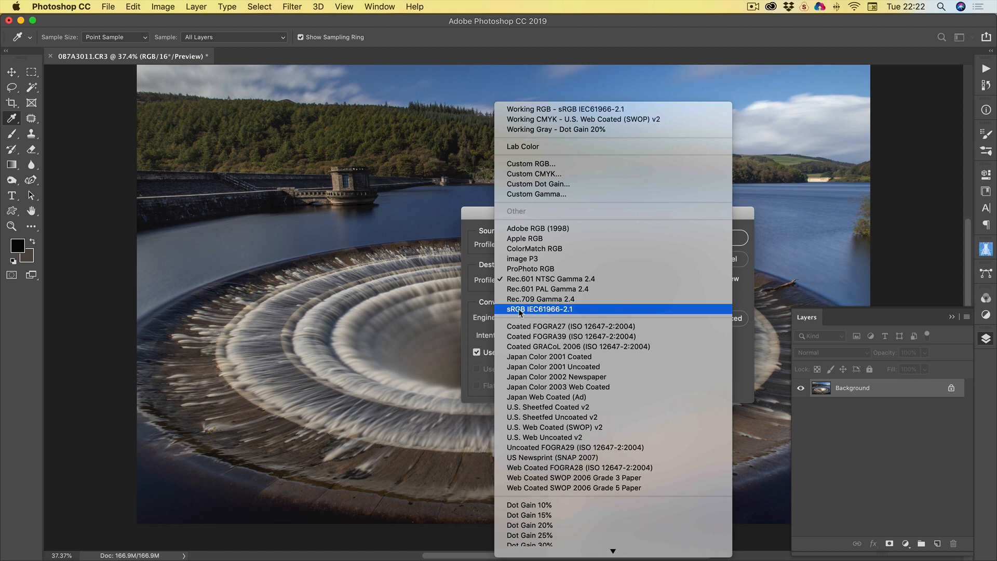
pyautogui.click(546, 309)
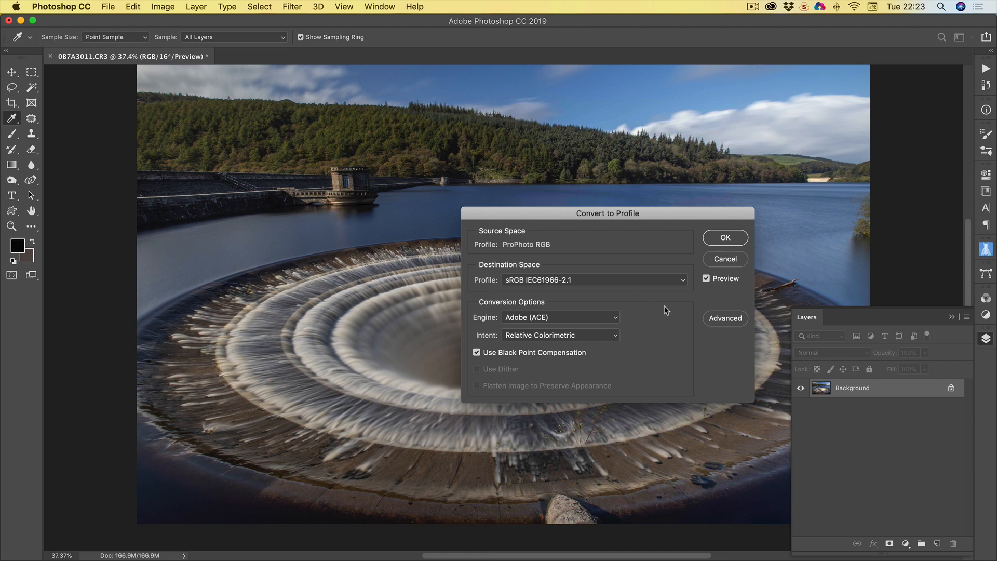
pyautogui.click(737, 241)
pyautogui.click(728, 239)
pyautogui.press('j')
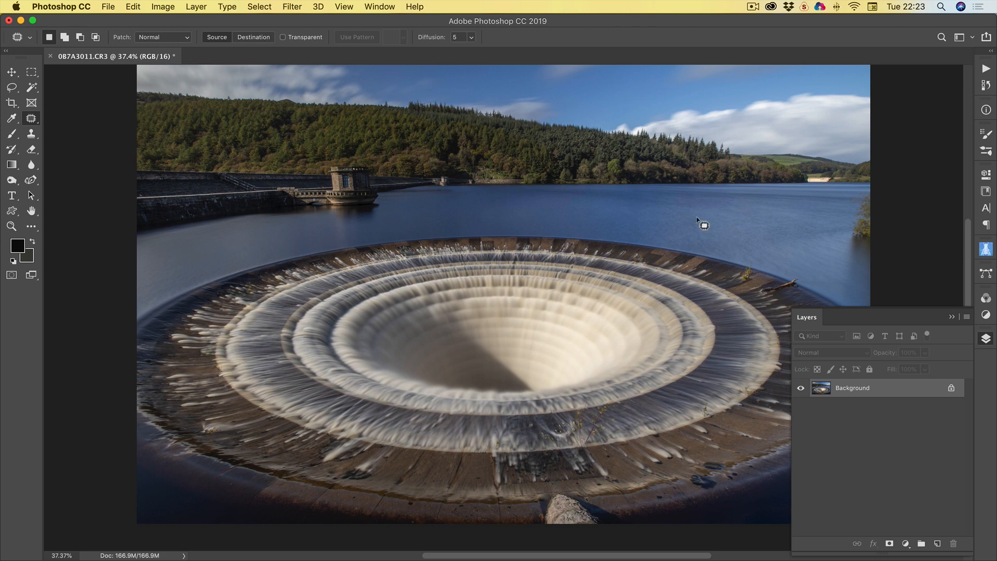
# - Save the flattened, retouched spillway photo
pyautogui.click(111, 7)
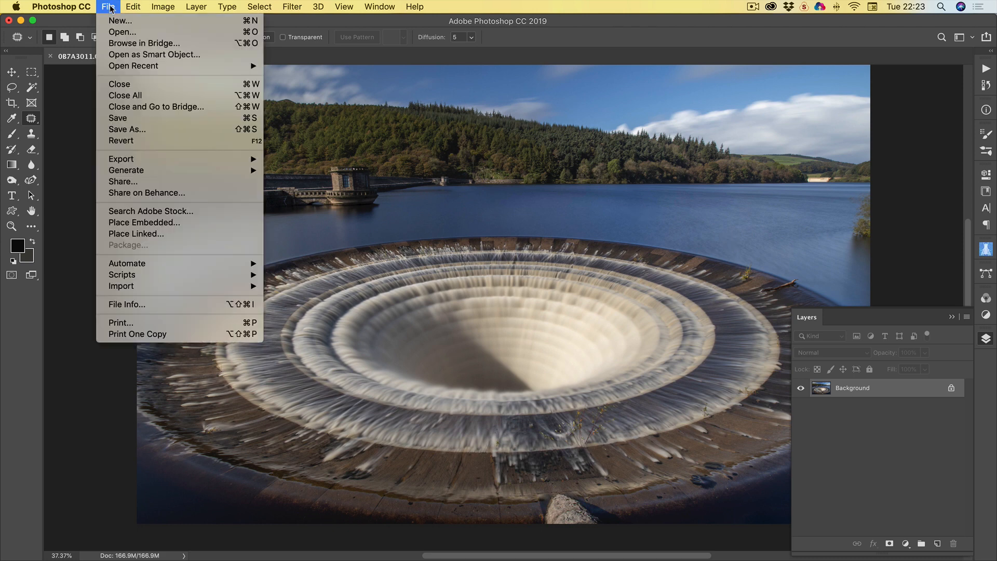
pyautogui.click(119, 121)
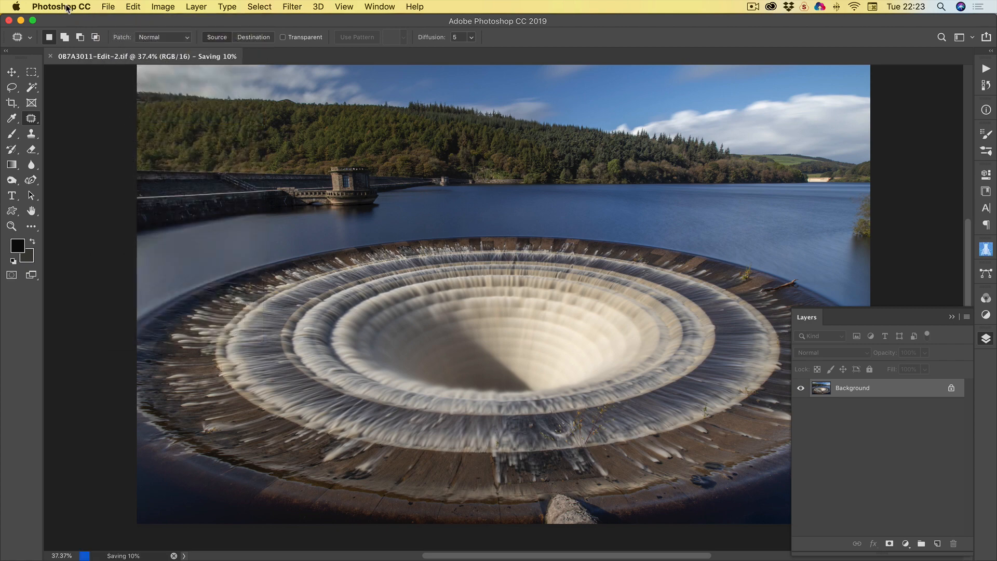
# - Quit Photoshop and switch to Lightroom Classic
pyautogui.click(68, 7)
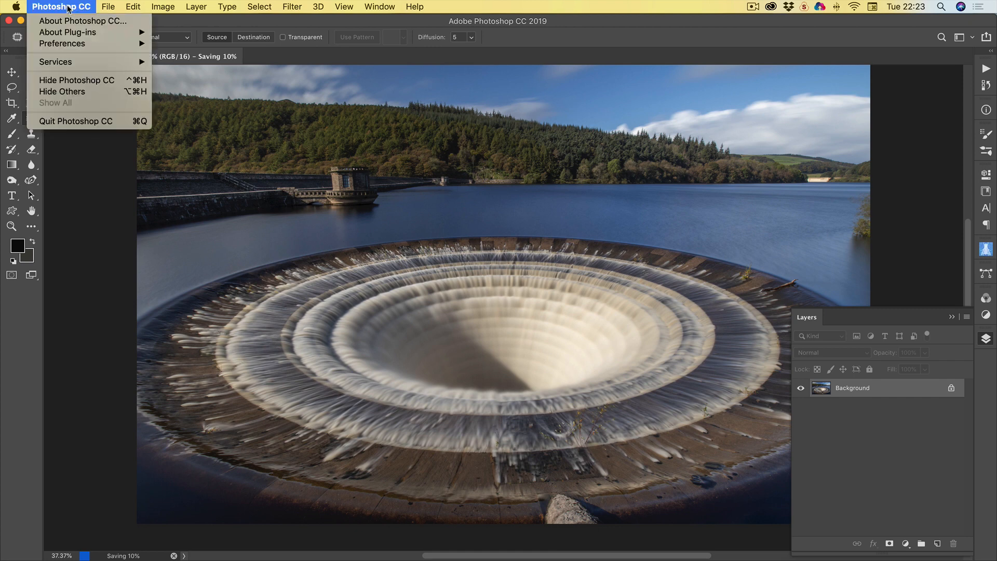
pyautogui.click(94, 122)
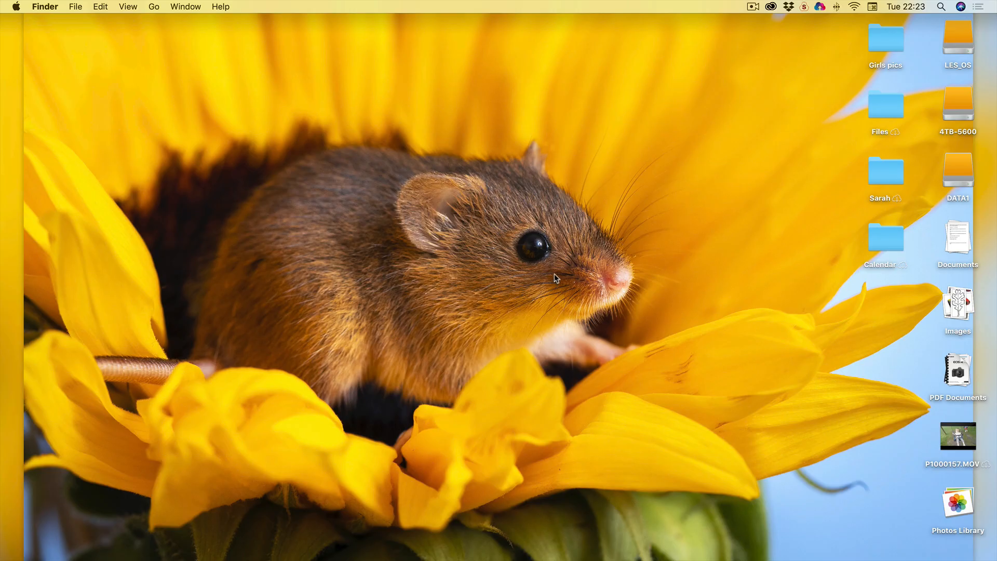
pyautogui.moveTo(575, 557)
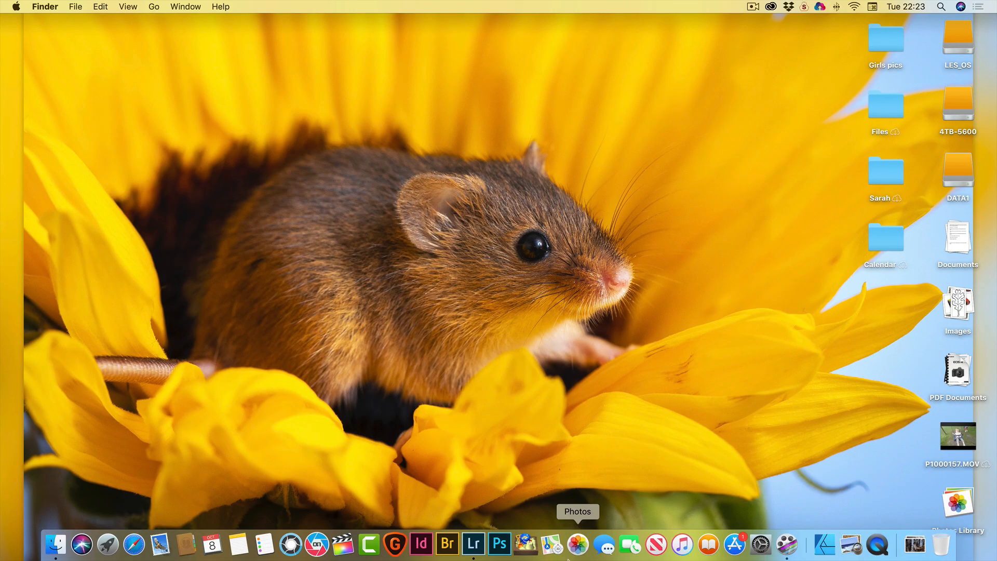
pyautogui.click(479, 552)
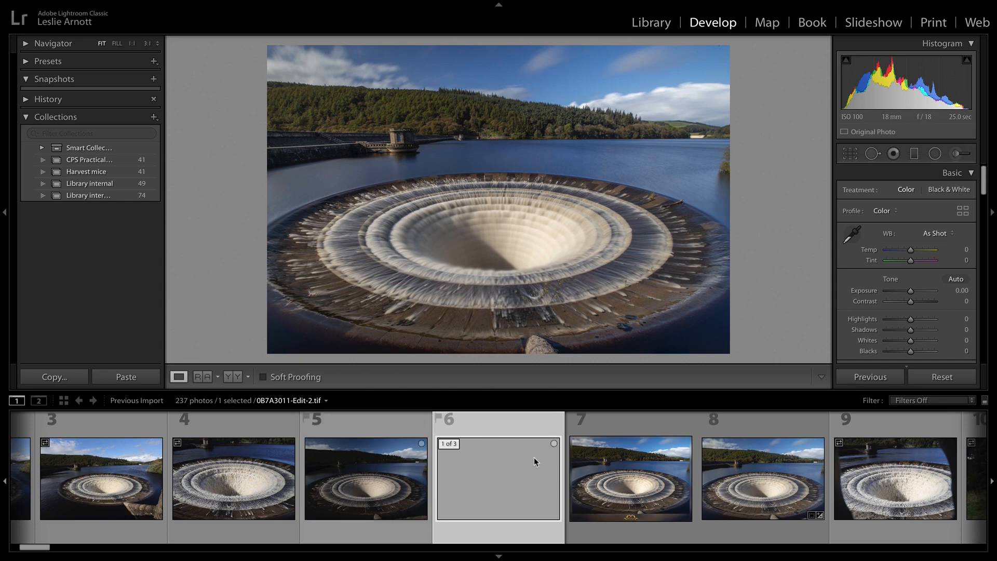
# - Compare the retouched 0B7A3011-Edit-2.tif with the framed edit and the dark raw photo 0B7A3010.CR3
pyautogui.click(626, 466)
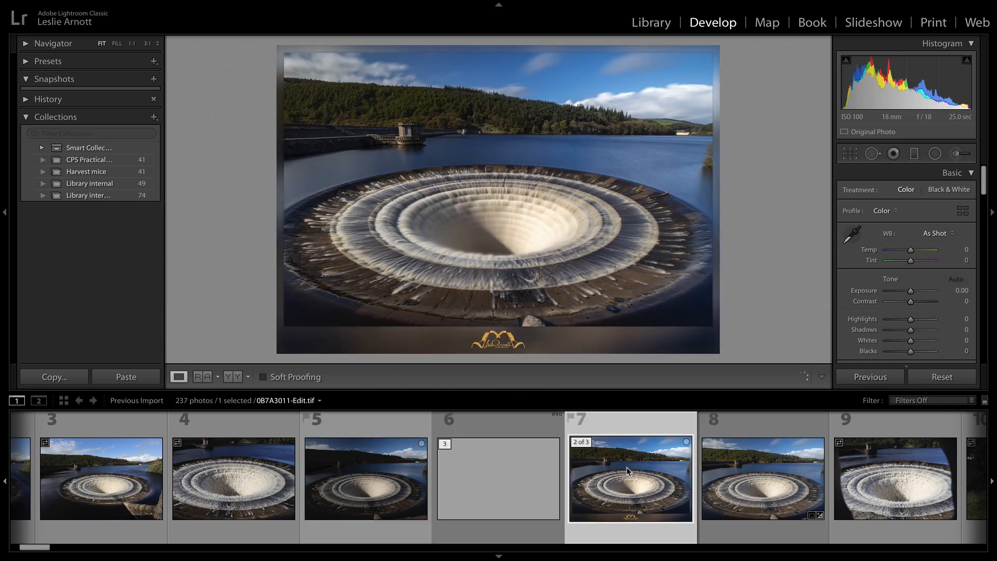
pyautogui.press('Left')
pyautogui.press('Left')
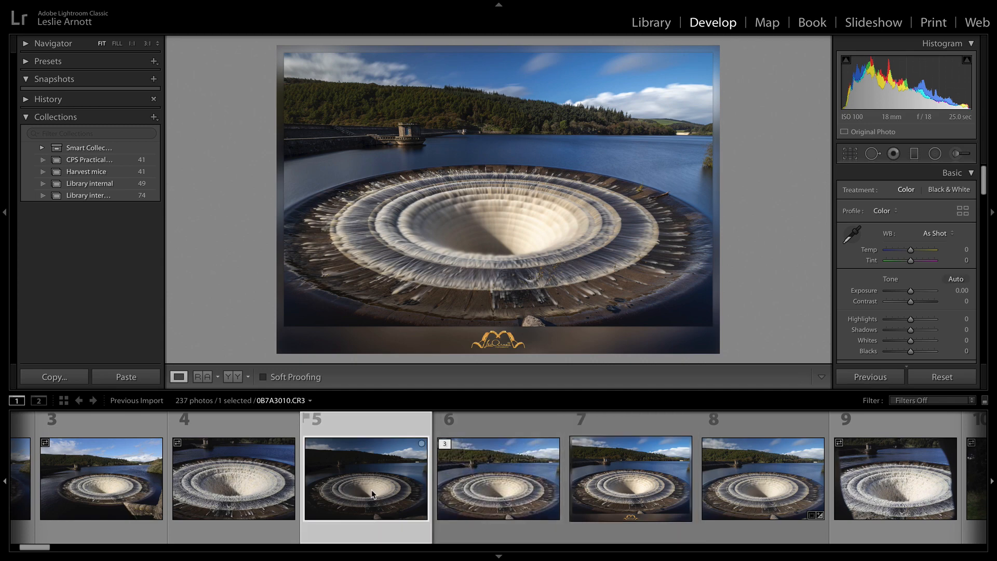
pyautogui.click(498, 480)
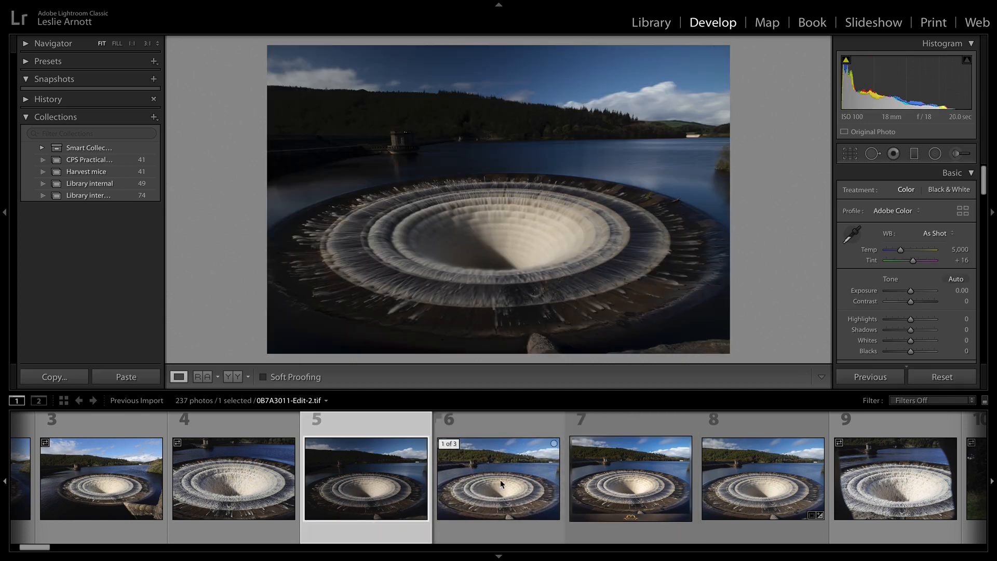
pyautogui.click(399, 488)
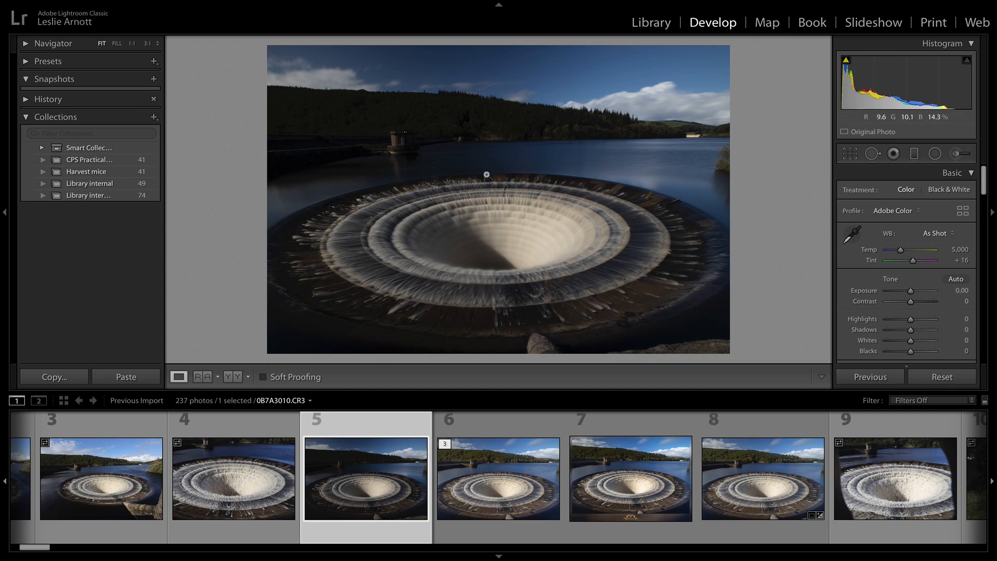
pyautogui.click(517, 483)
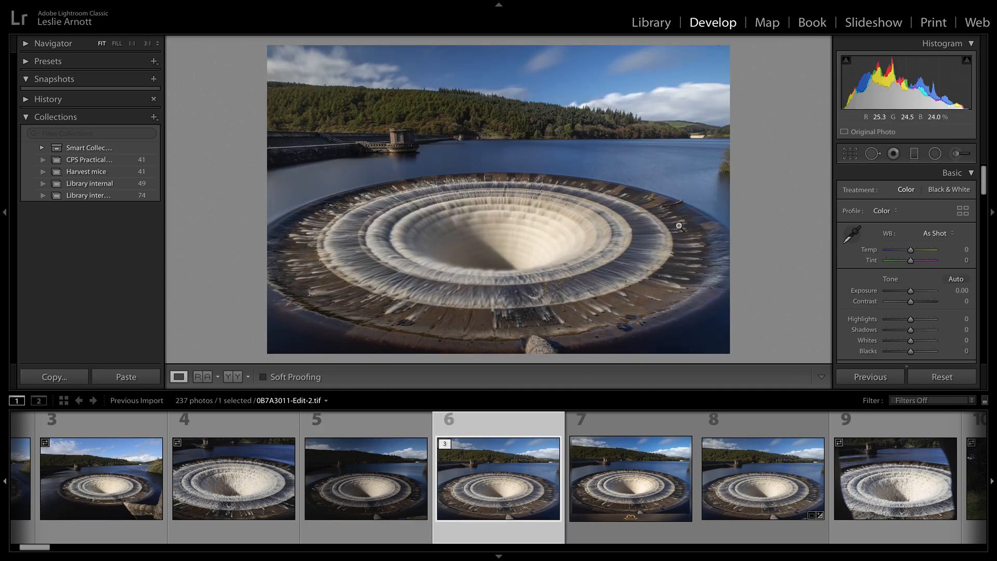
pyautogui.click(366, 512)
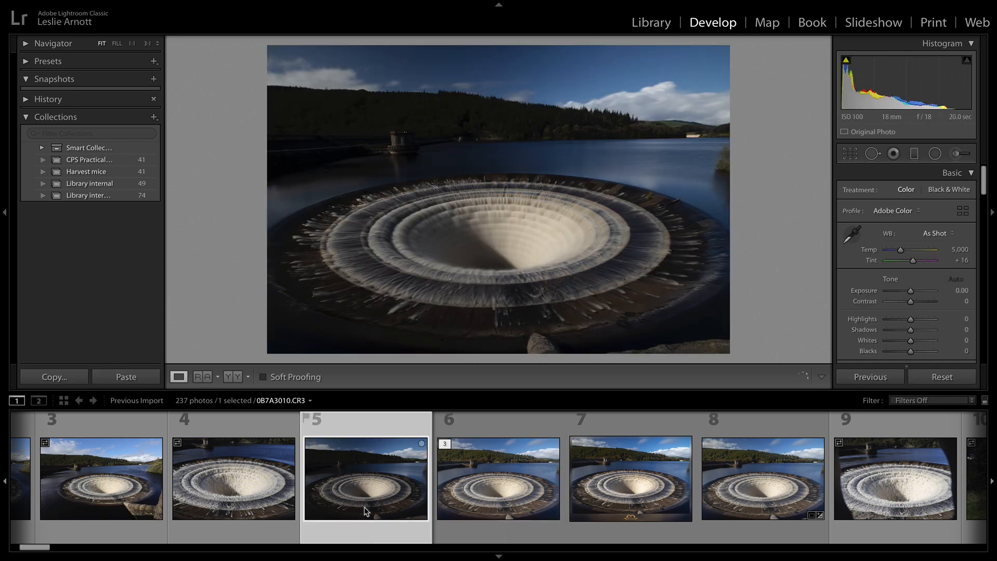
pyautogui.click(497, 495)
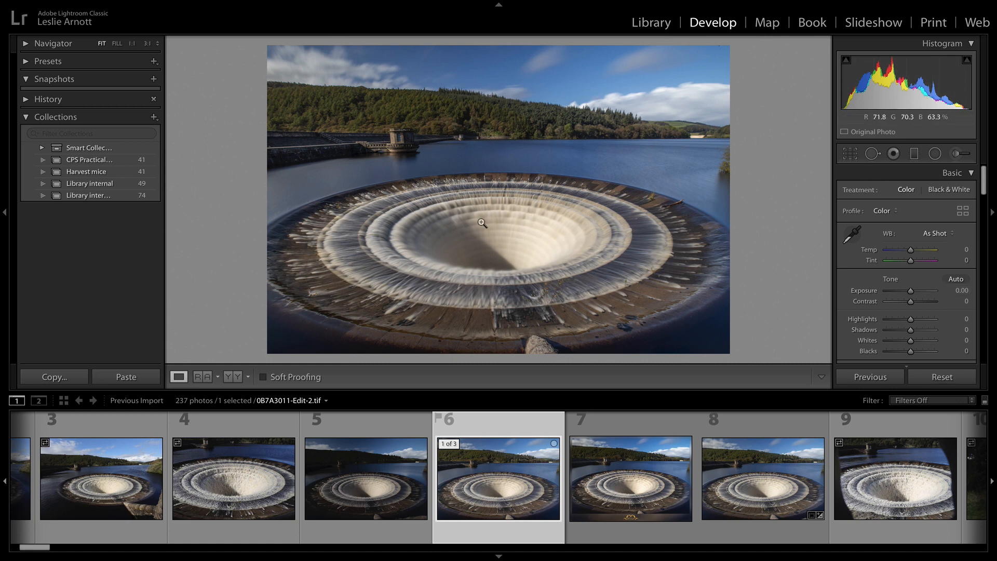
# - Export the retouched photo as a quality 100 sRGB JPEG to the specific folder Images 2017 to 2019, subfolder Ladybower Workshop
pyautogui.rightClick(476, 193)
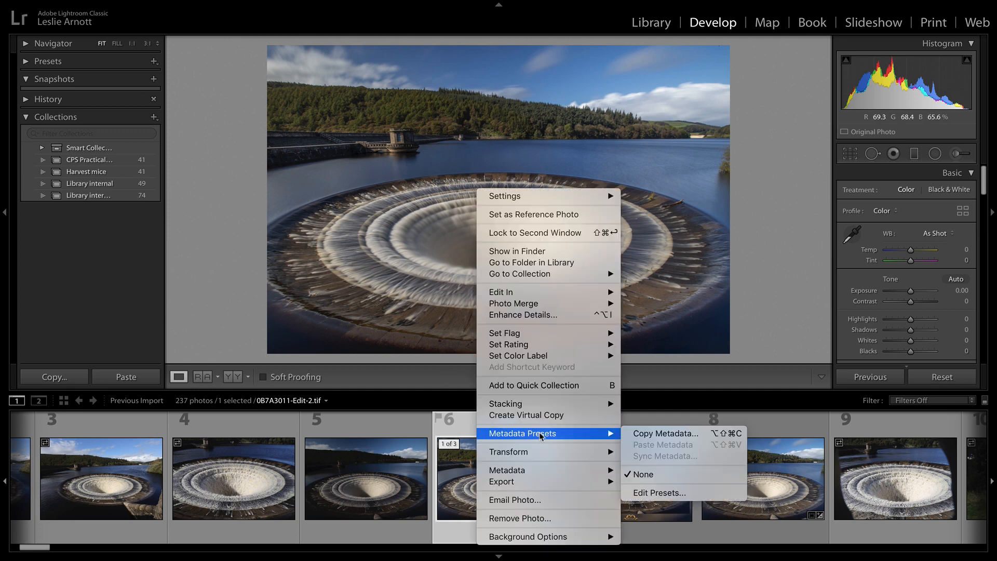
pyautogui.moveTo(590, 483)
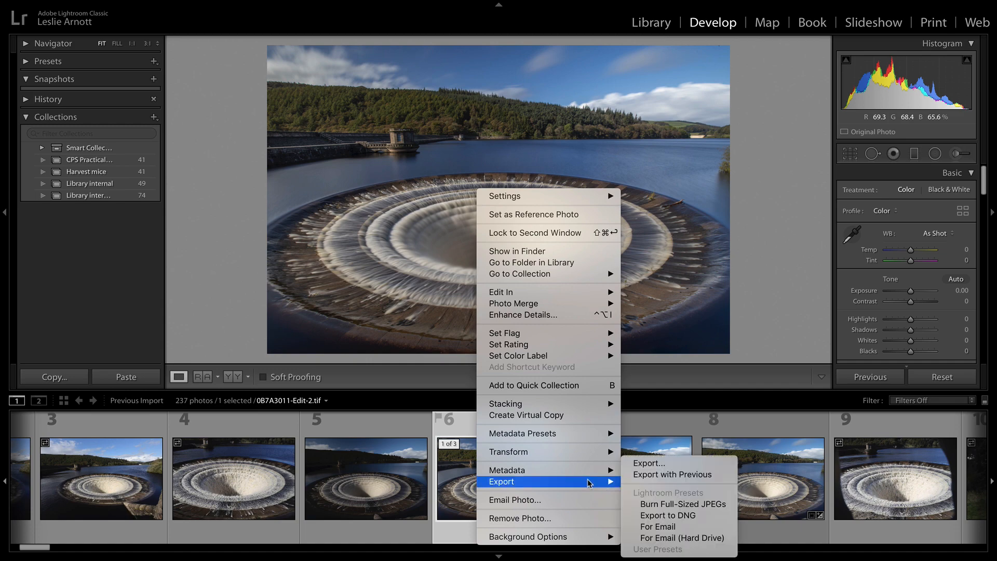
pyautogui.click(647, 463)
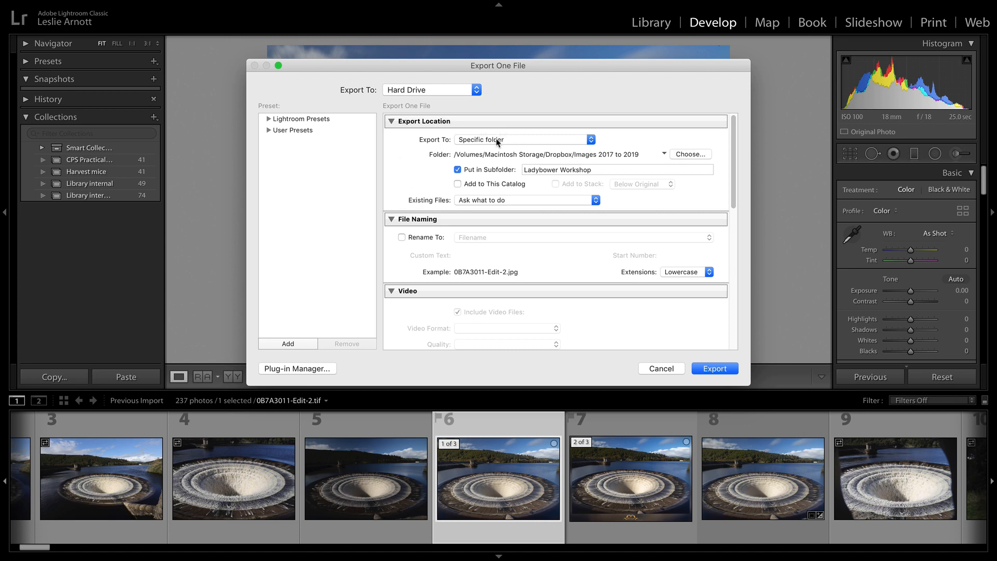
pyautogui.click(590, 140)
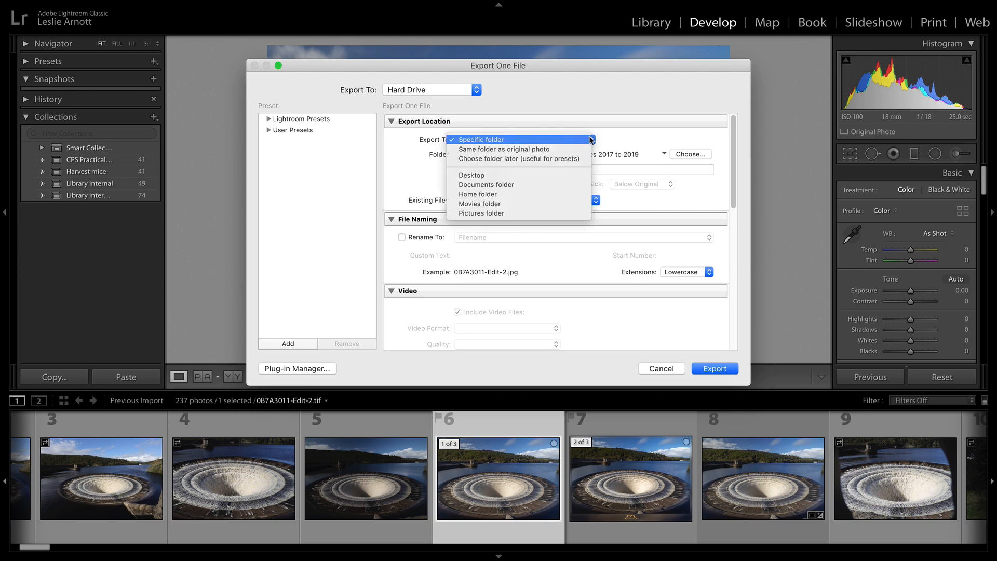
pyautogui.click(478, 140)
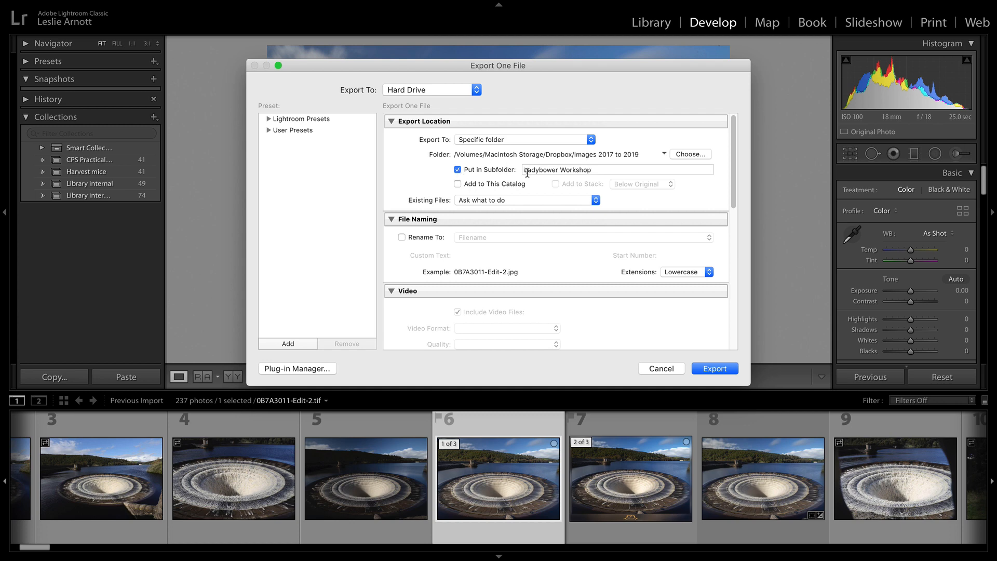
pyautogui.scroll(-3, 515, 205)
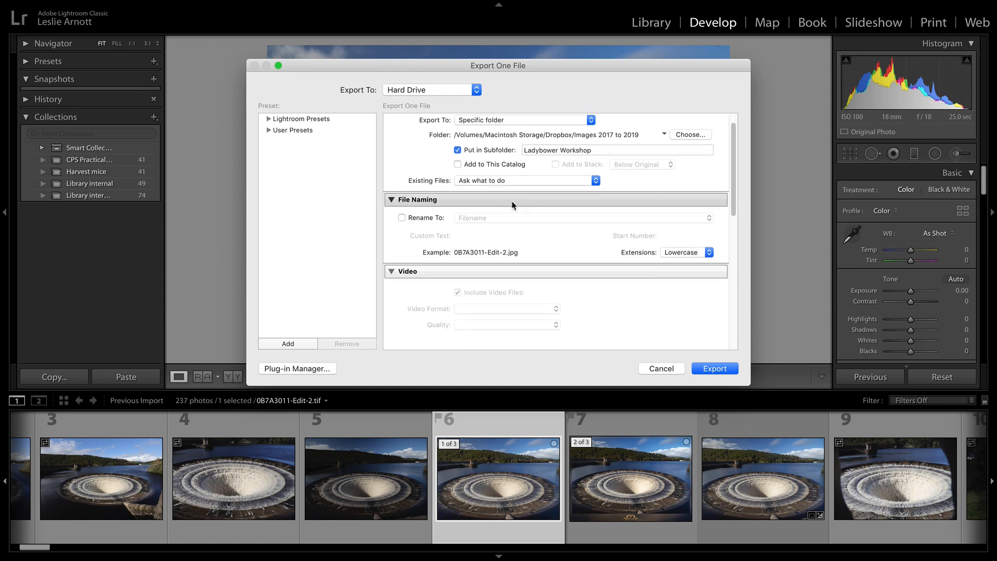
pyautogui.scroll(-10, 580, 190)
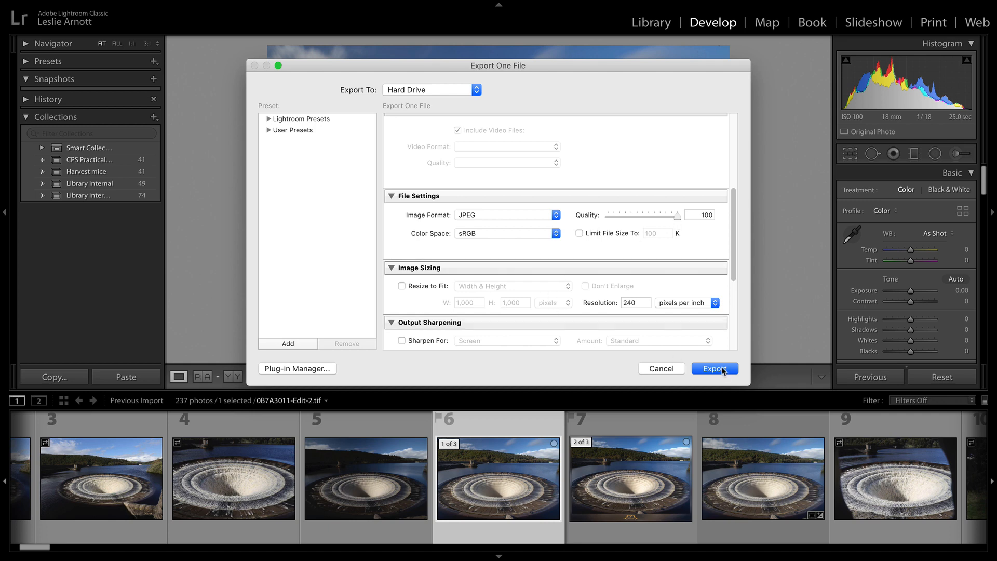
pyautogui.scroll(5, 575, 168)
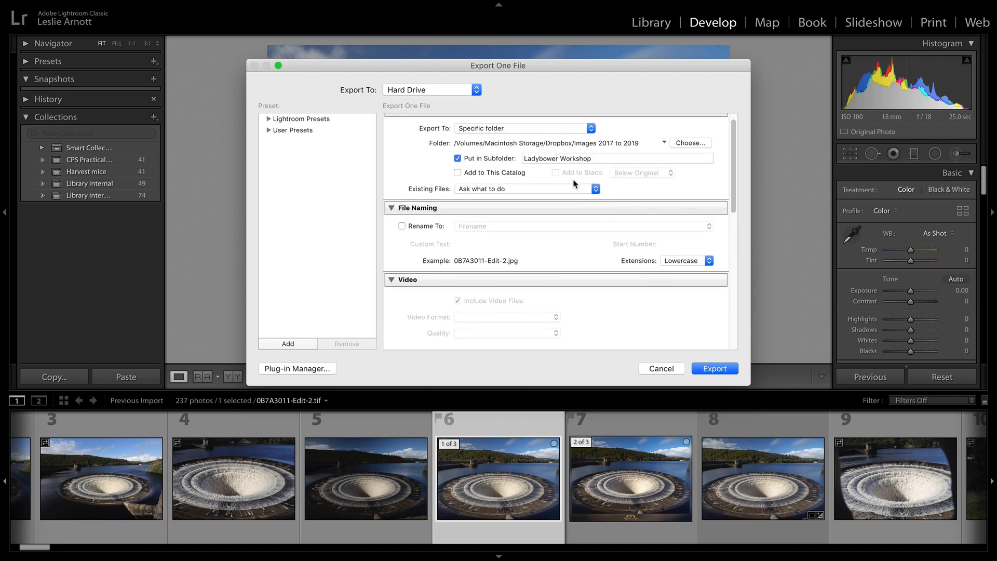
pyautogui.click(710, 369)
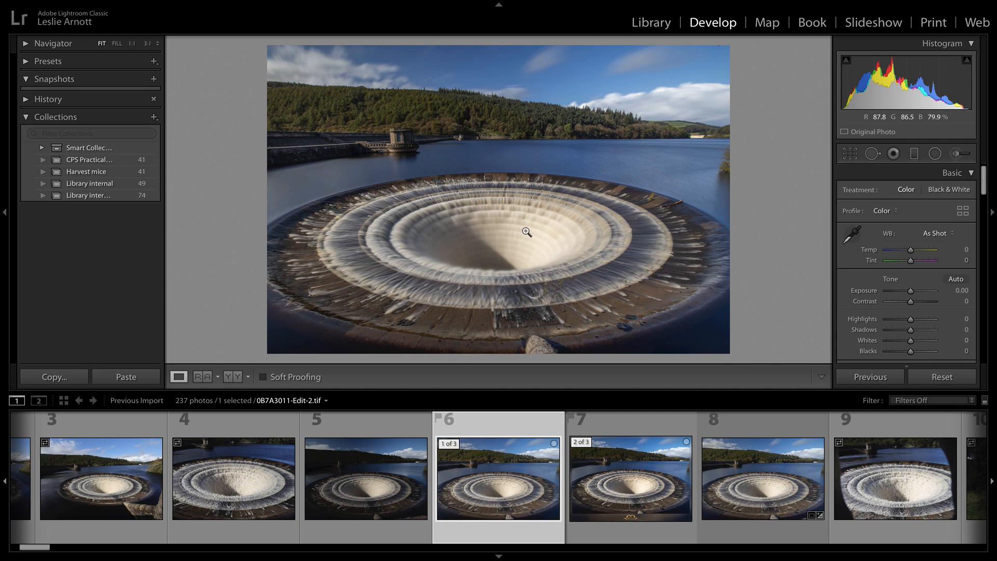
# - Review the framed edit, then compare the retouched photo against the dark raw 0B7A3010.CR3 once more
pyautogui.click(618, 488)
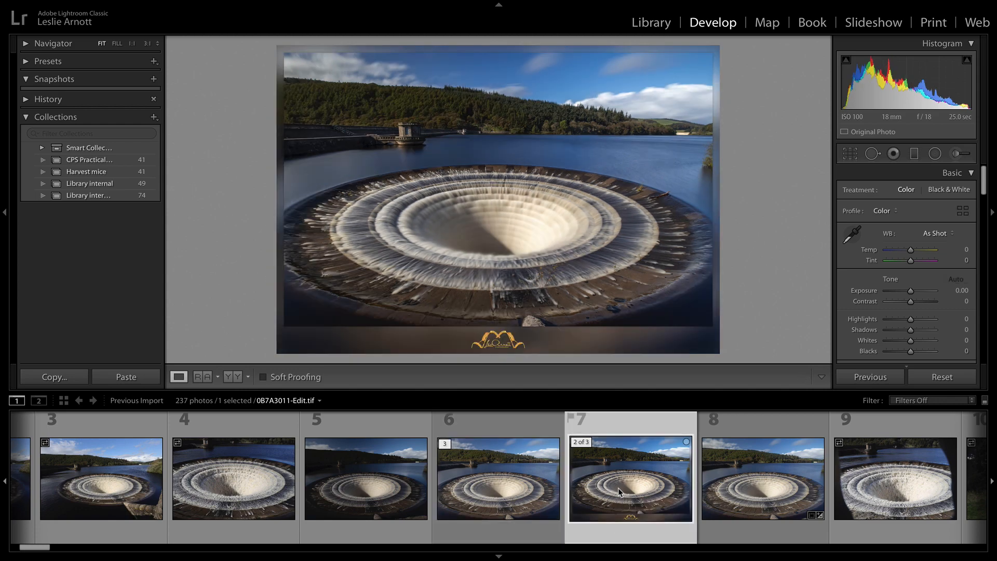
pyautogui.click(412, 511)
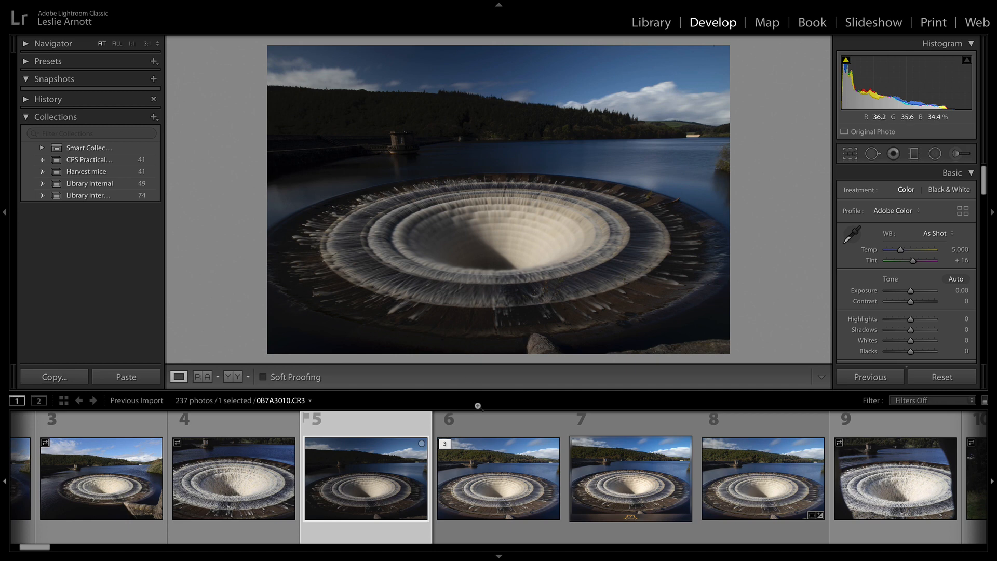
pyautogui.click(494, 490)
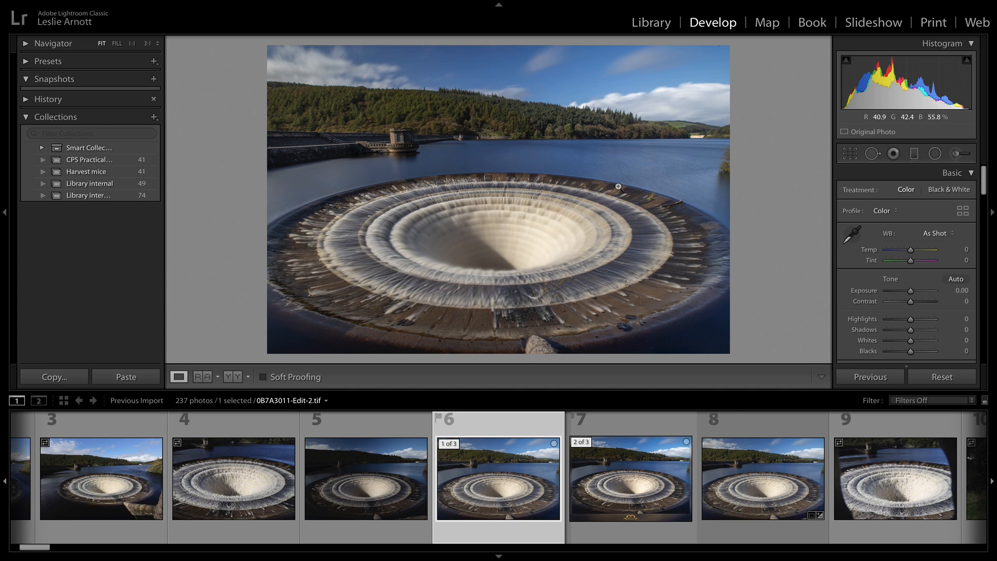
pyautogui.click(385, 466)
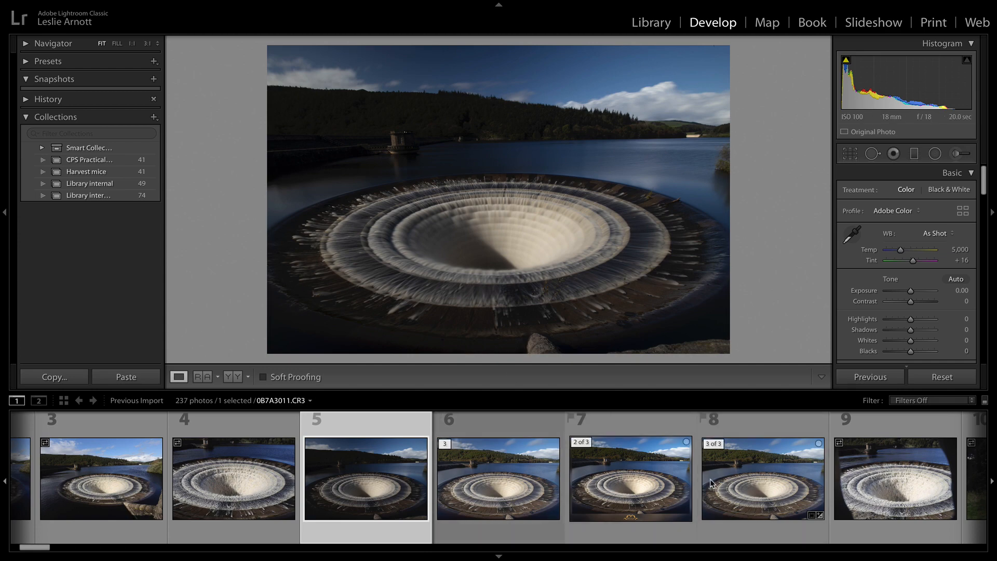
# - Reset all develop adjustments on the raw photo 0B7A3011.CR3 and compare it with the retouched version
pyautogui.click(748, 486)
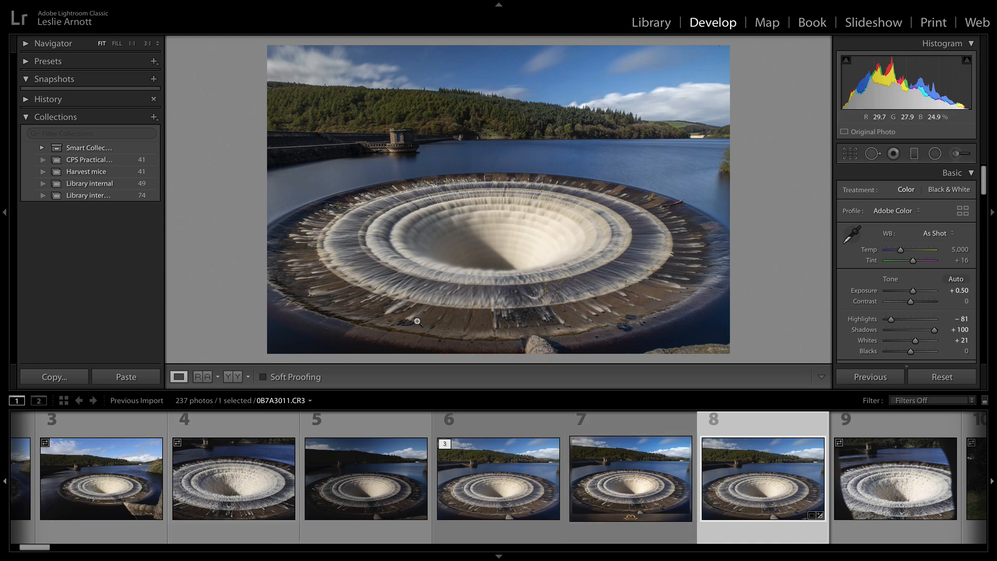
pyautogui.click(939, 384)
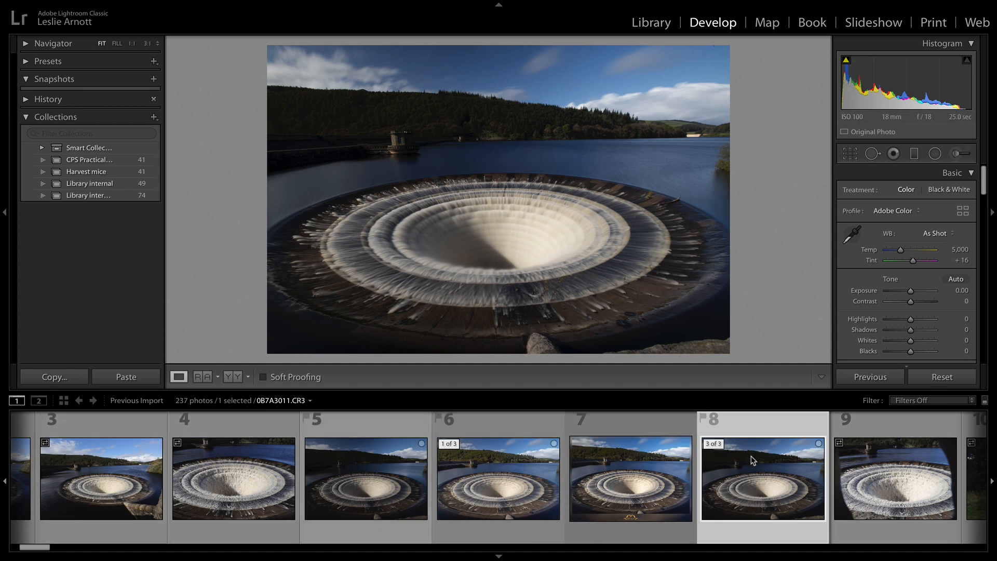
pyautogui.click(496, 478)
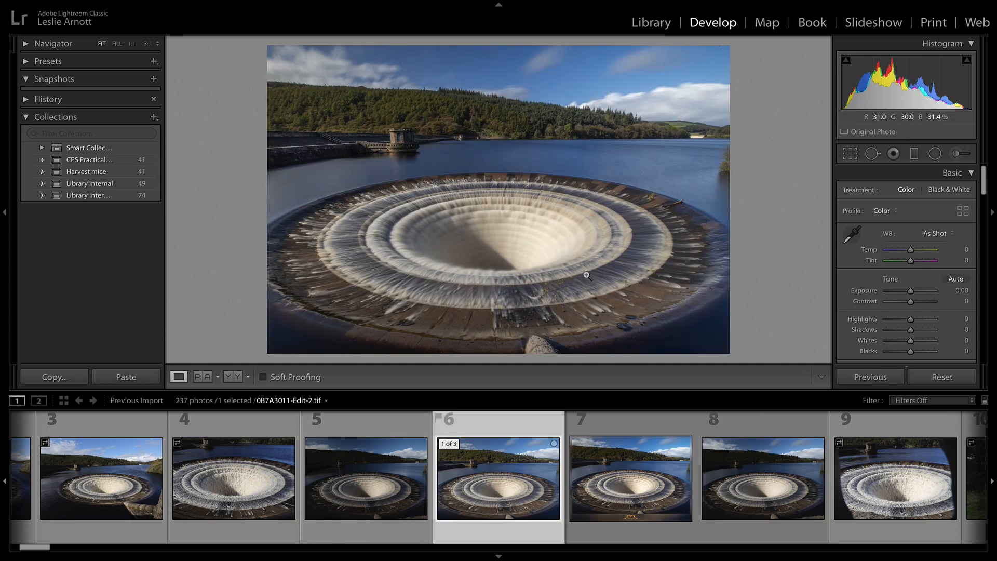
pyautogui.click(786, 483)
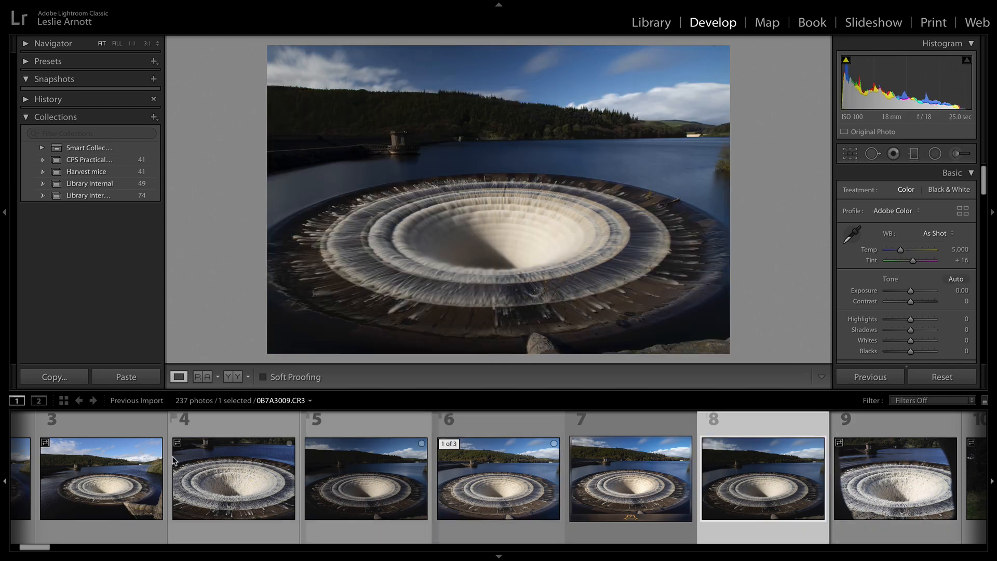
# - On the second photo, 0B7A3007.CR3, set Shadows to +40, Blacks to +15, Whites to +36 and Highlights to -100
pyautogui.scroll(5, 230, 513)
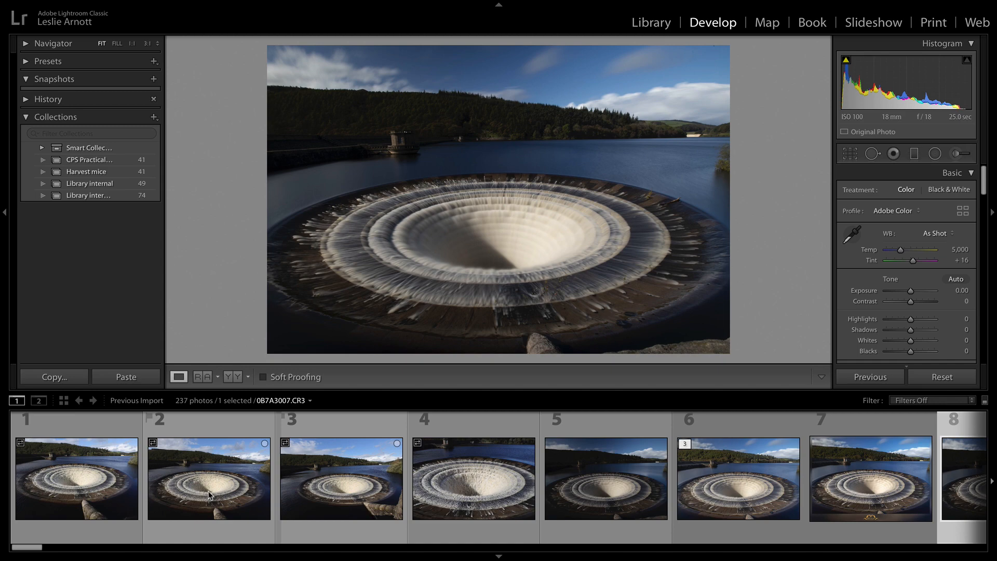
pyautogui.click(208, 494)
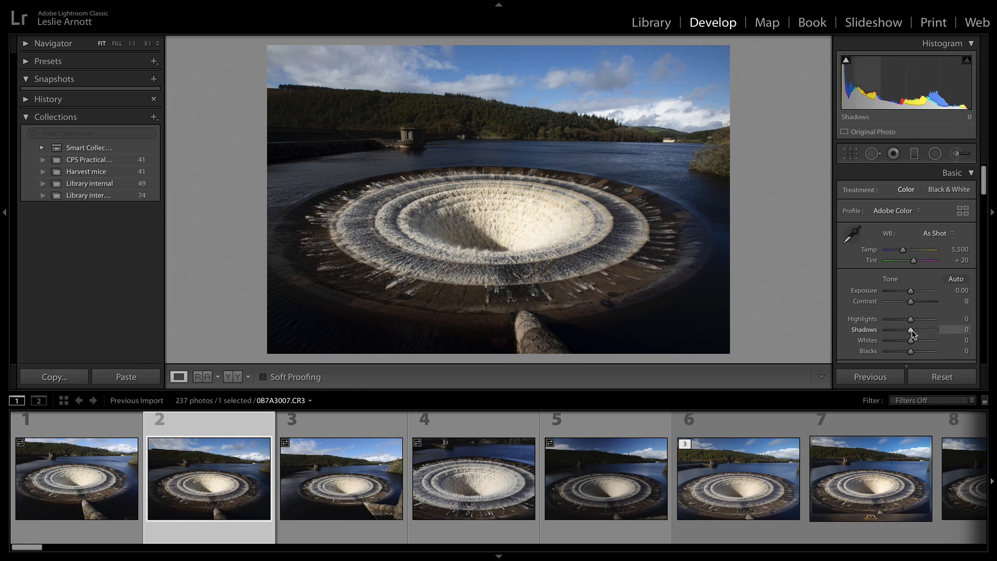
pyautogui.moveTo(912, 330); pyautogui.dragTo(916, 353)
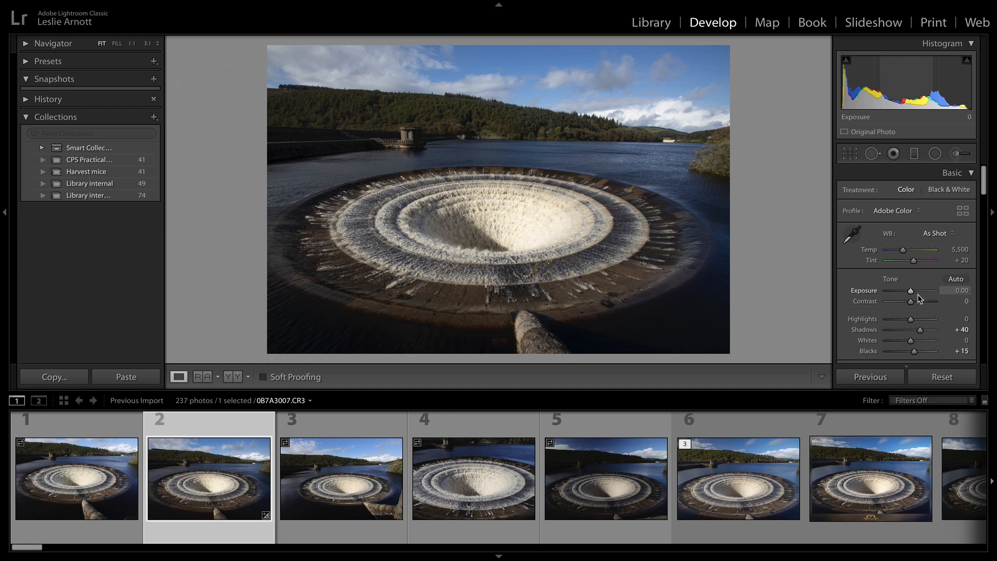
pyautogui.moveTo(912, 338); pyautogui.dragTo(883, 318)
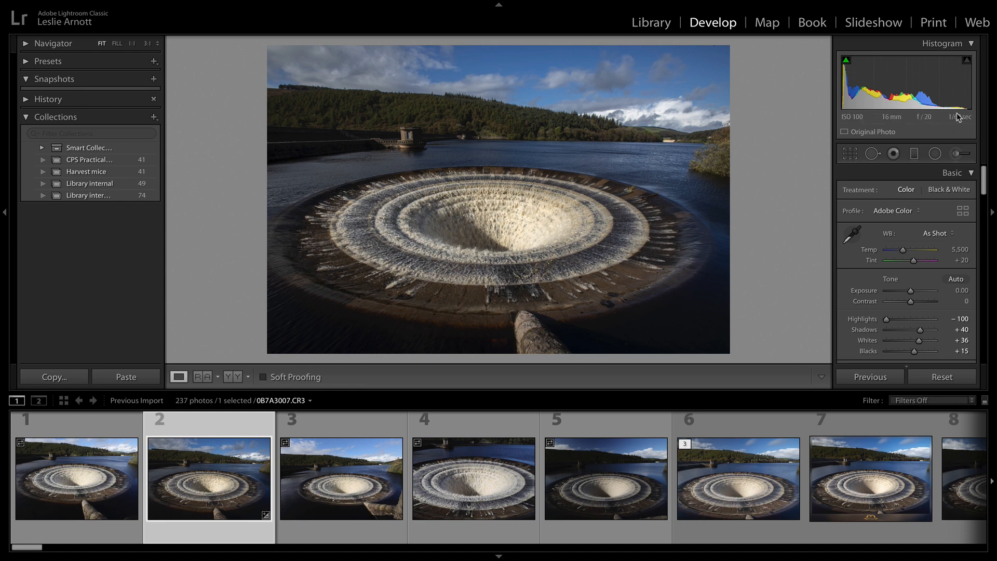
# - Refine 0B7A3007.CR3 with Exposure -0.05, Highlights -93, Shadows +72 and Whites +44, and display the framed edit 0B7A3011-Edit.tif
pyautogui.moveTo(921, 341); pyautogui.dragTo(925, 342)
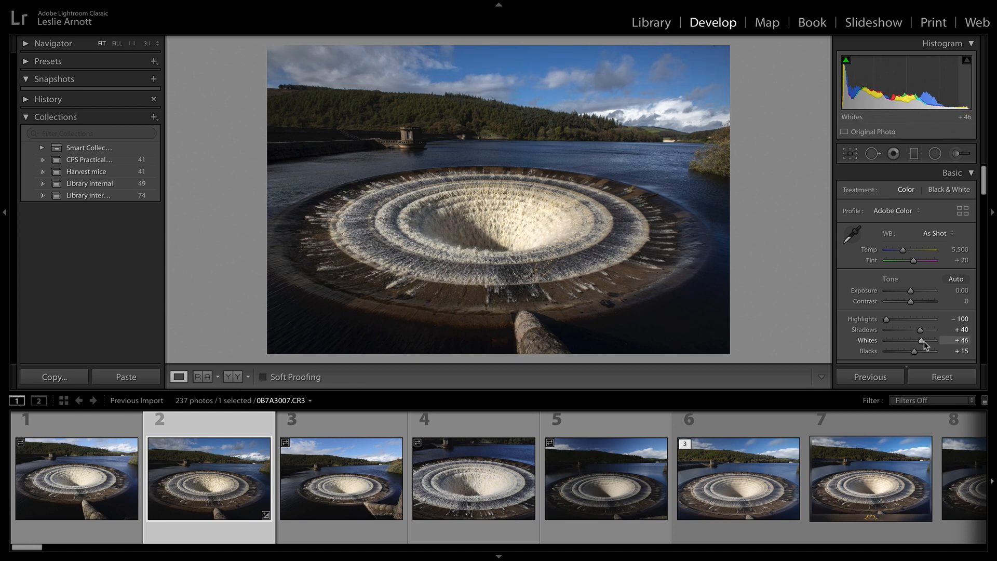
pyautogui.moveTo(924, 342); pyautogui.dragTo(911, 292)
pyautogui.moveTo(920, 330); pyautogui.dragTo(927, 329)
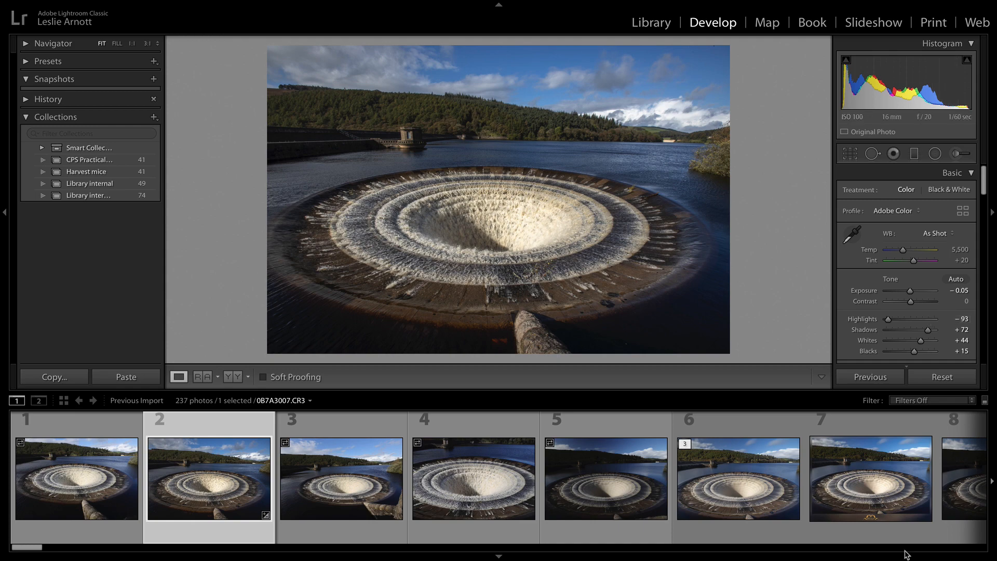
pyautogui.click(845, 482)
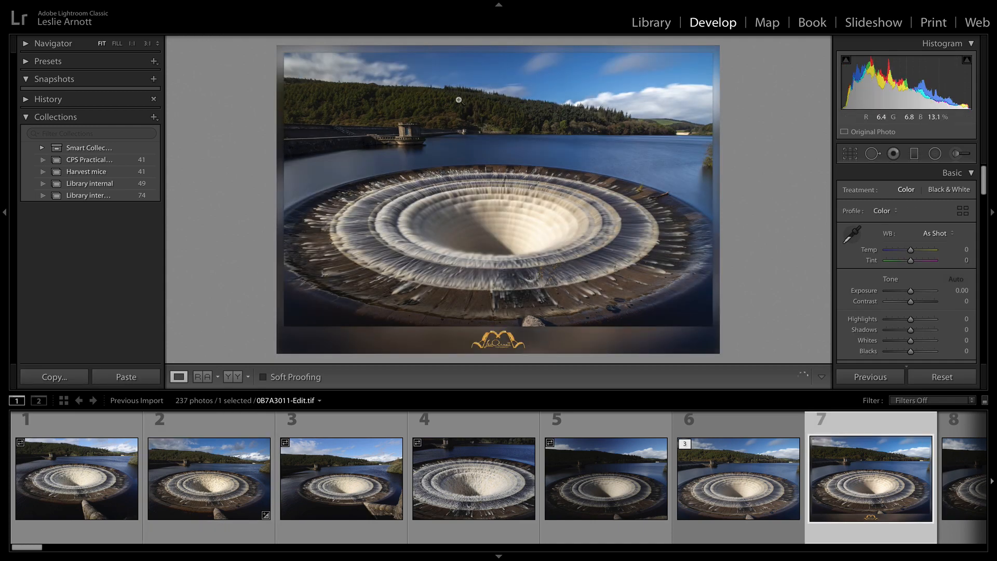